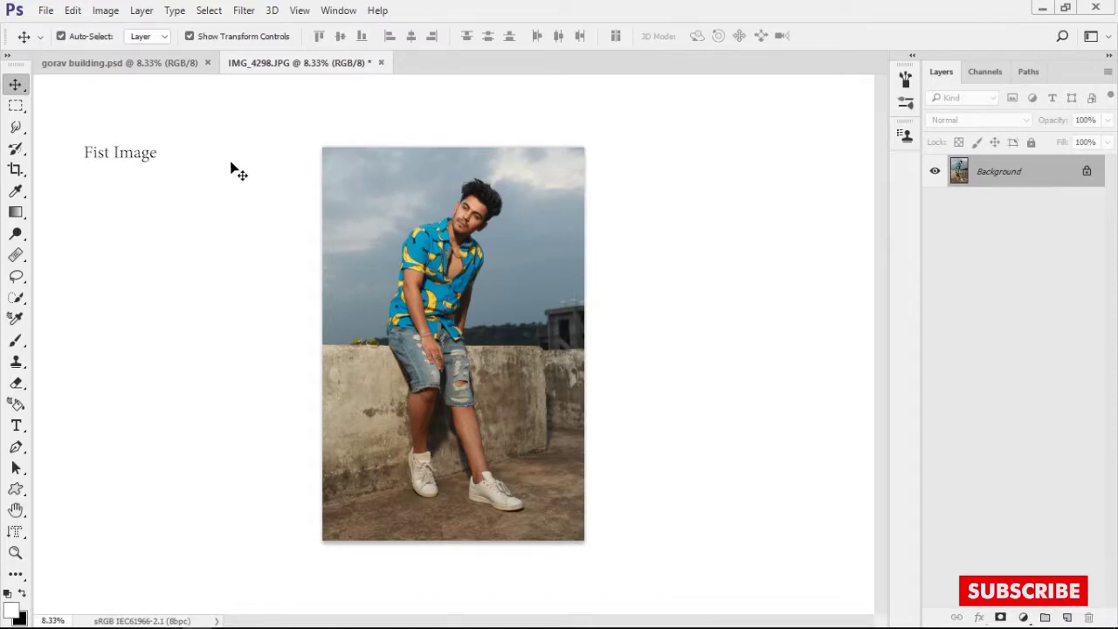
# Step: Switch to gorav building.psd and scroll its Layers panel to review the adjustment layers
pyautogui.click(172, 68)
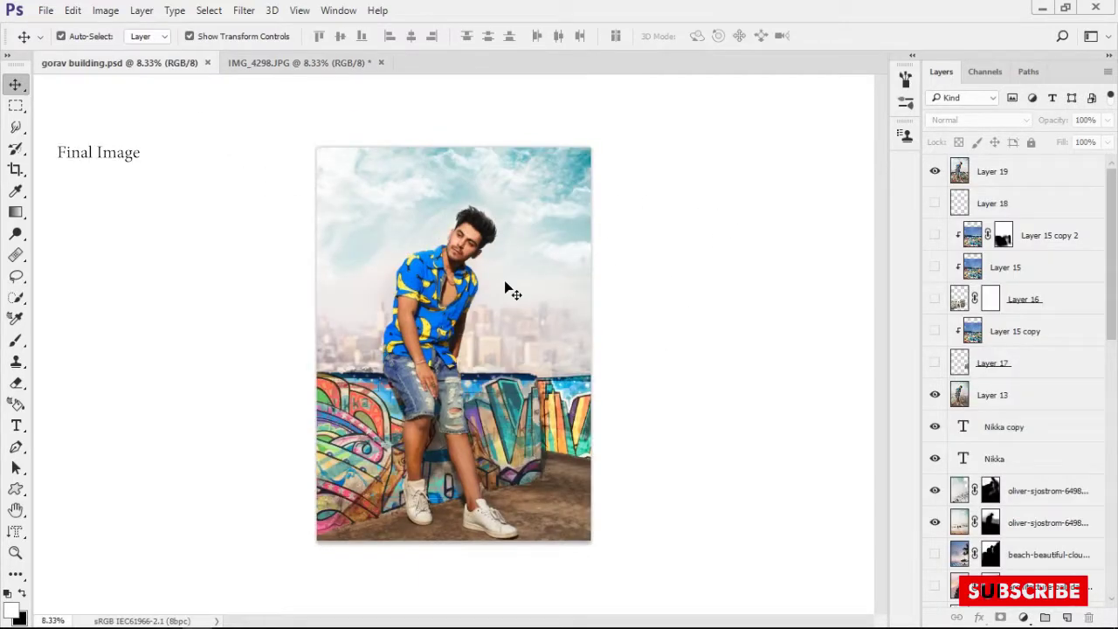
pyautogui.scroll(-1, 1048, 357)
pyautogui.scroll(-5, 1048, 357)
pyautogui.scroll(-1, 1048, 356)
pyautogui.scroll(-3, 1044, 375)
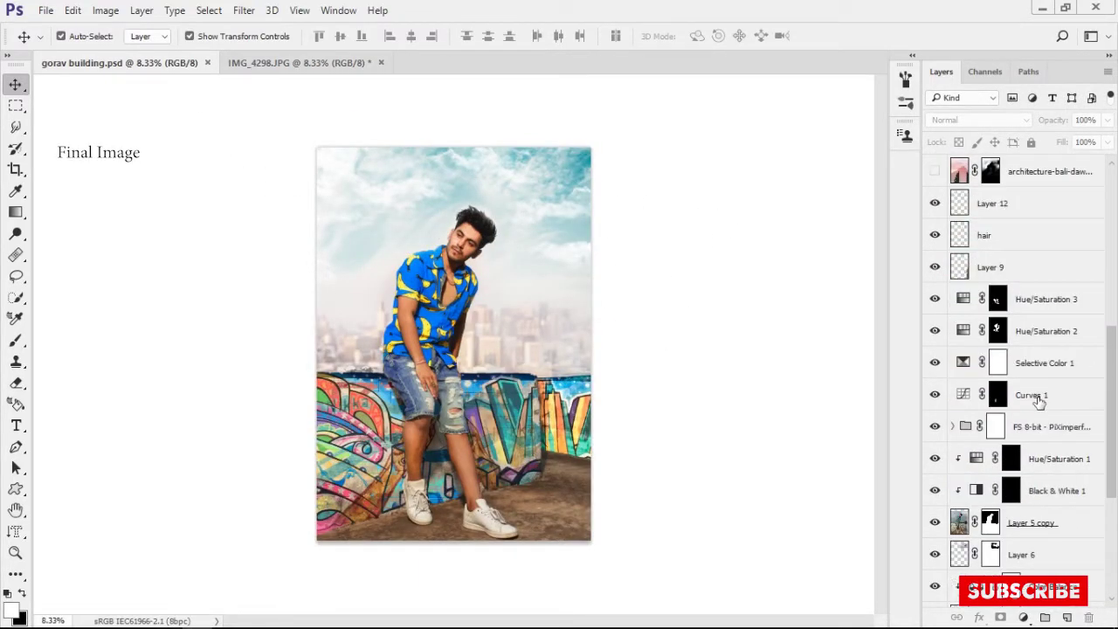
pyautogui.scroll(-3, 1037, 400)
pyautogui.scroll(-5, 1034, 399)
pyautogui.scroll(5, 1013, 397)
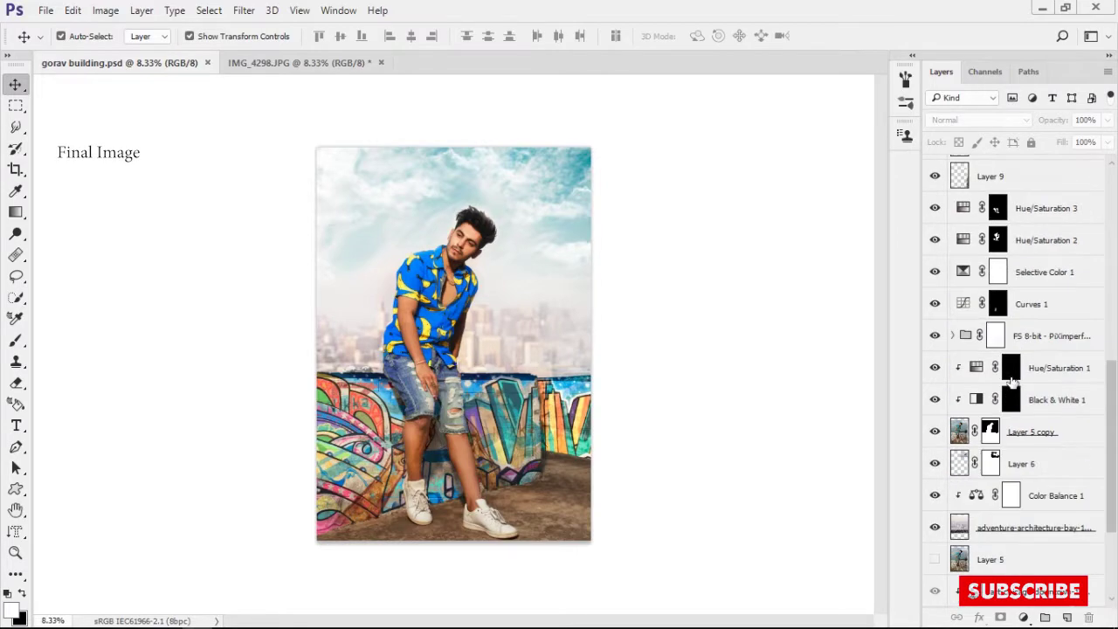
pyautogui.scroll(10, 1008, 380)
pyautogui.scroll(5, 1004, 360)
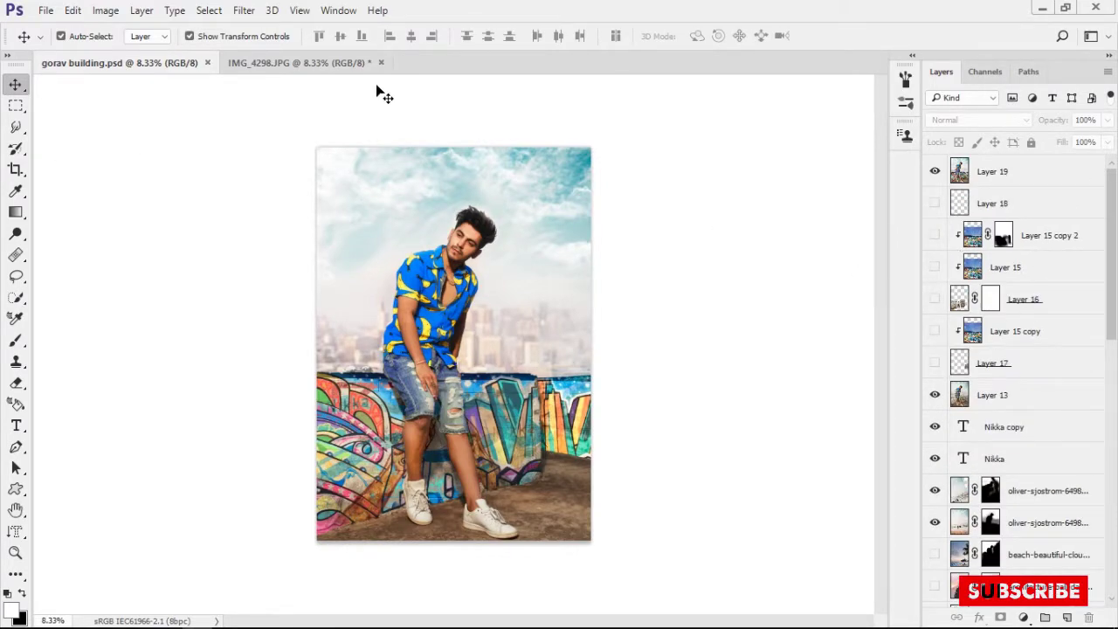
# Step: Duplicate the rooftop photo's Background layer as a layer named 'for backup'
pyautogui.click(342, 67)
pyautogui.moveTo(1014, 179); pyautogui.dragTo(1066, 617)
pyautogui.write('for back')
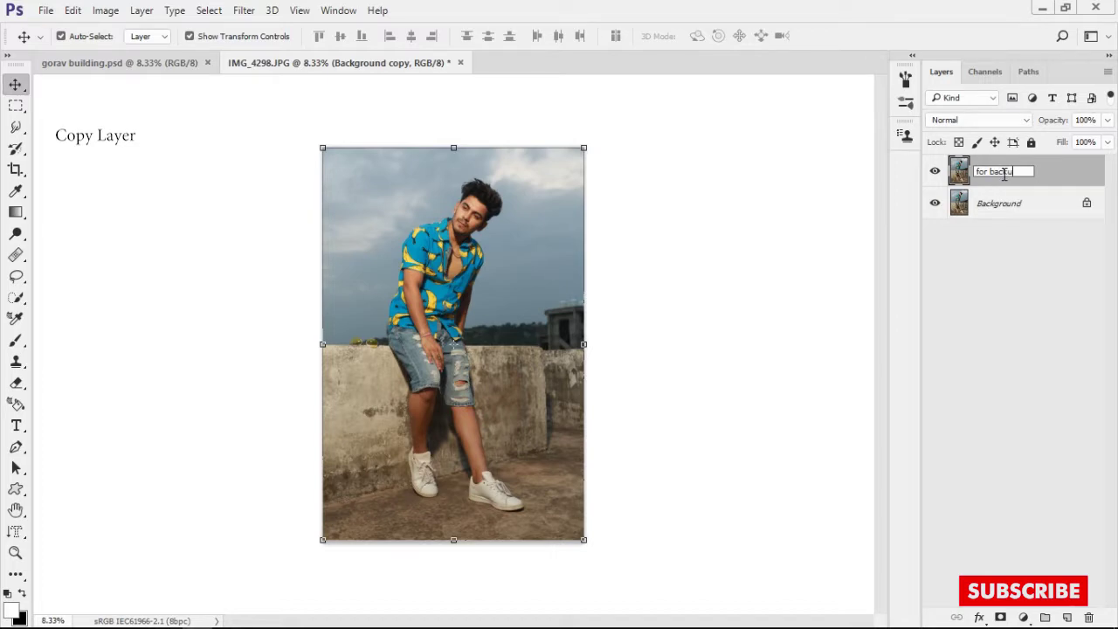
pyautogui.write('p')
pyautogui.press('Return')
pyautogui.click(16, 149)
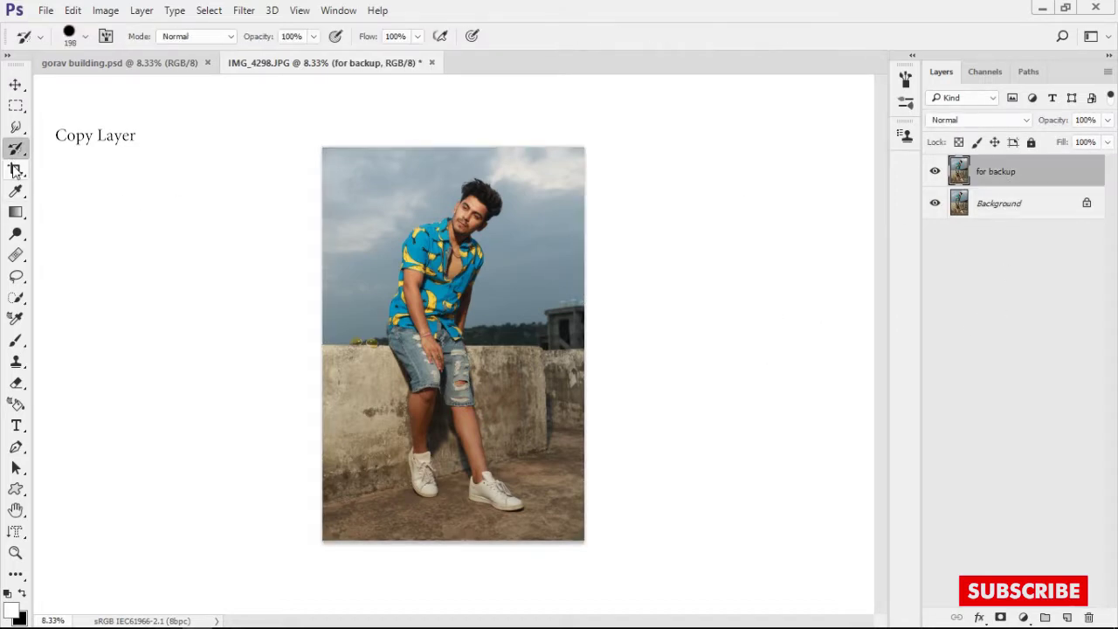
# Step: Crop the canvas to a 4:5 frame extending past the photo's top-right
pyautogui.click(16, 169)
pyautogui.moveTo(585, 148); pyautogui.dragTo(607, 133)
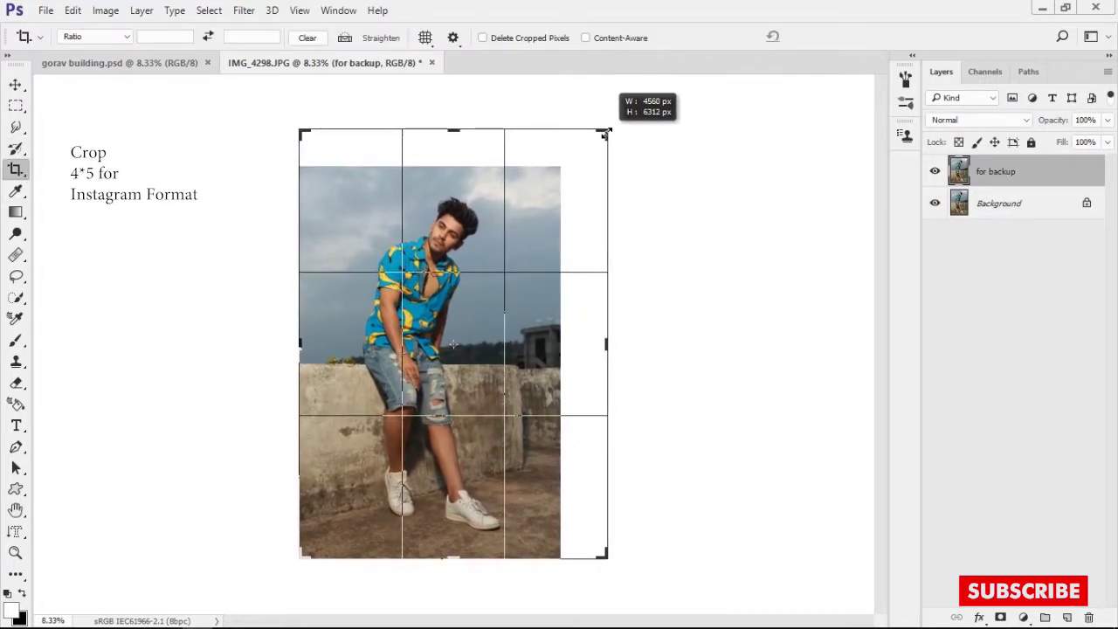
pyautogui.moveTo(607, 133); pyautogui.dragTo(599, 137)
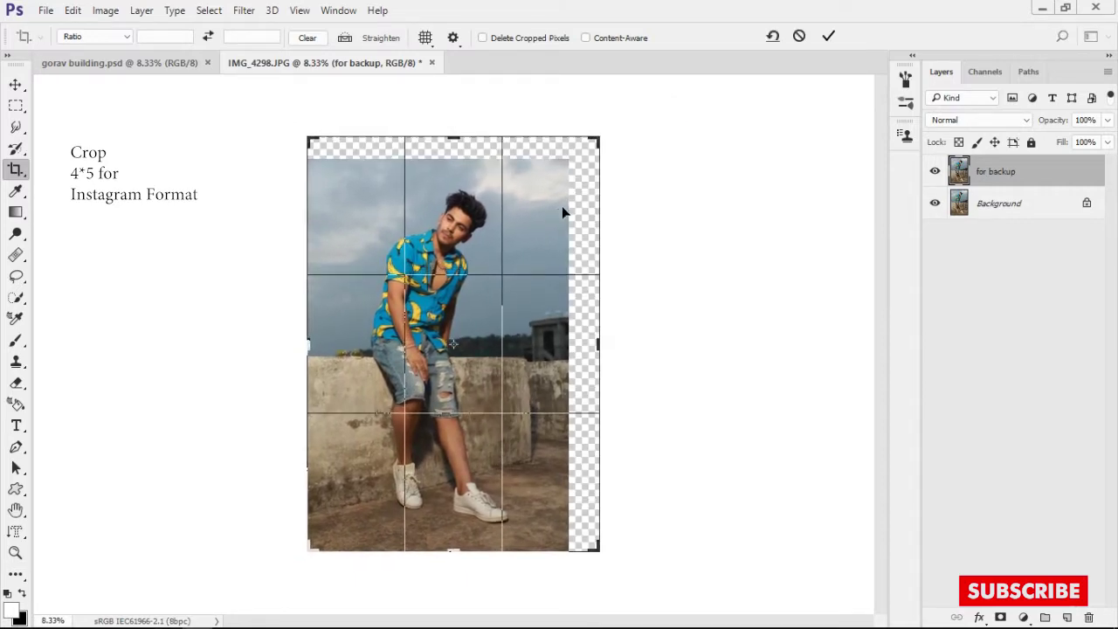
pyautogui.press('Return')
# Step: Quick-select the man's shirt, head and body
pyautogui.press('v')
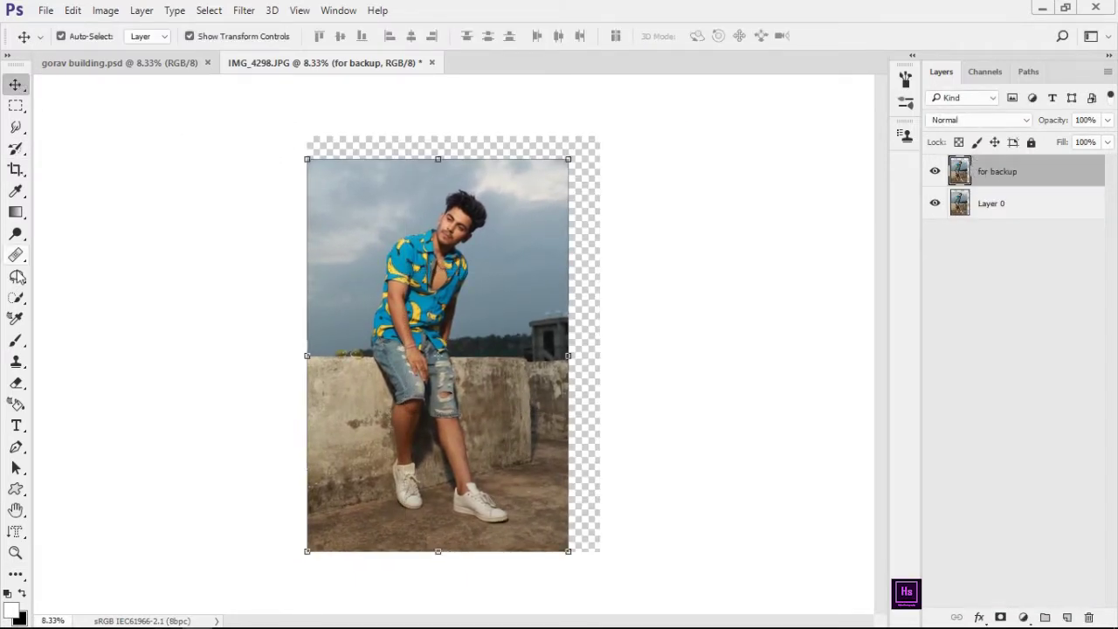
pyautogui.click(16, 297)
pyautogui.scroll(3, 437, 350)
pyautogui.scroll(2, 437, 350)
pyautogui.scroll(1, 531, 105)
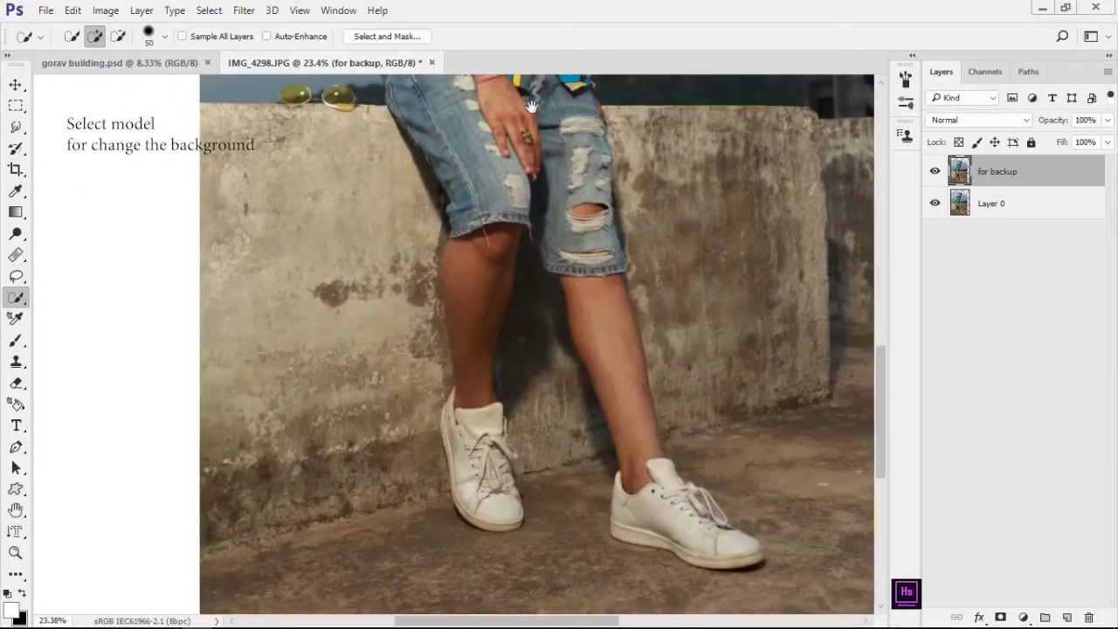
pyautogui.scroll(-2, 440, 297)
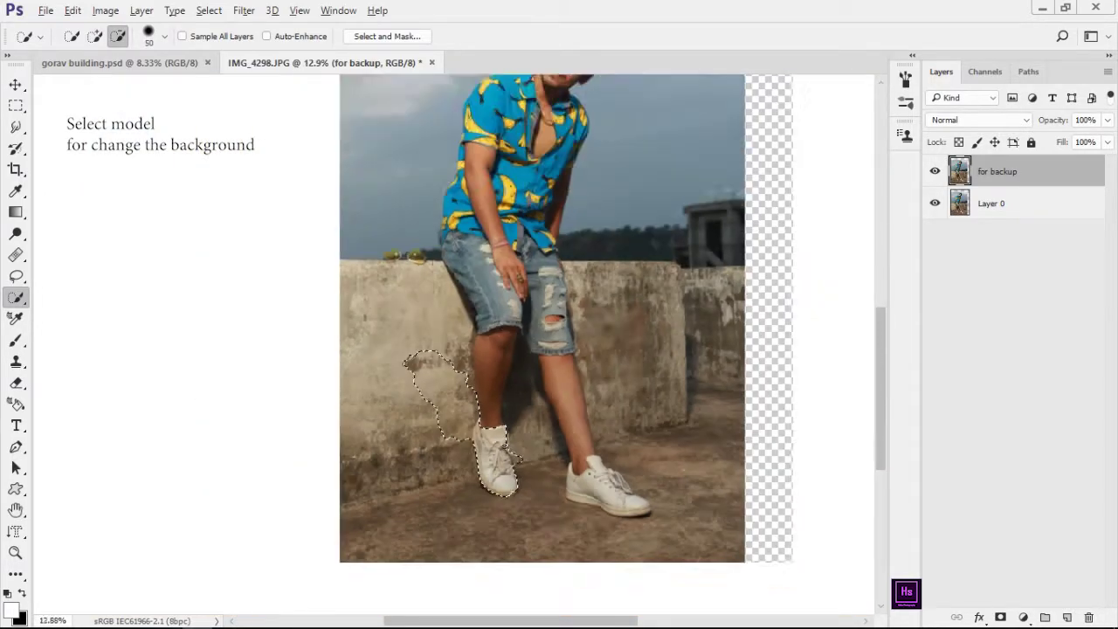
pyautogui.scroll(-1, 440, 297)
pyautogui.scroll(2, 440, 297)
pyautogui.scroll(2, 440, 297)
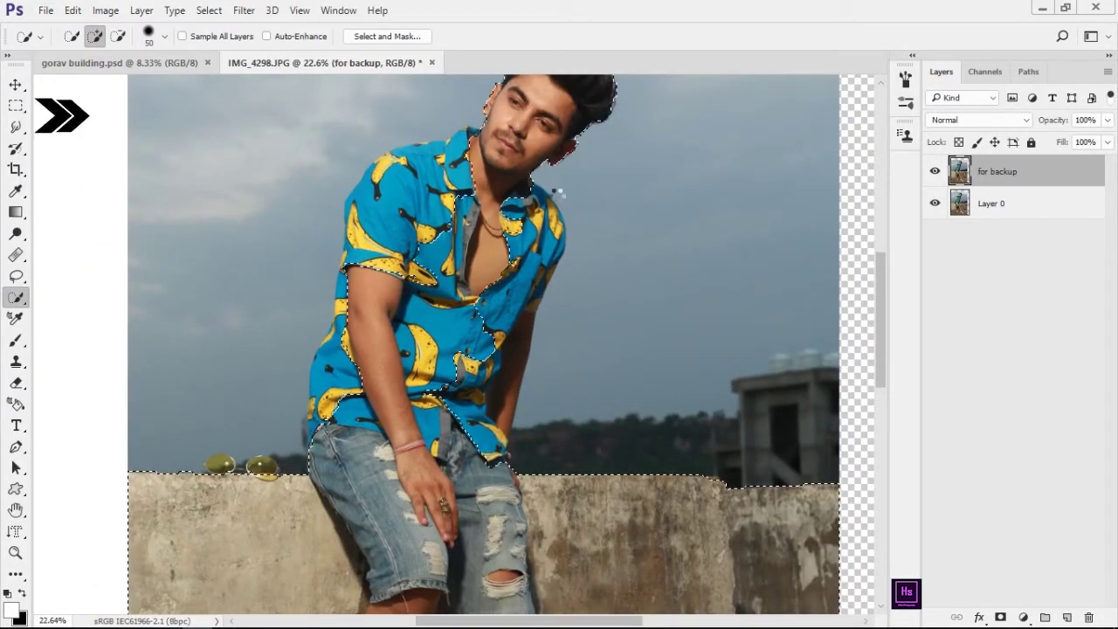
pyautogui.moveTo(440, 297)
pyautogui.mouseDown()
pyautogui.moveTo(496, 431)
pyautogui.moveTo(382, 233)
pyautogui.mouseUp()
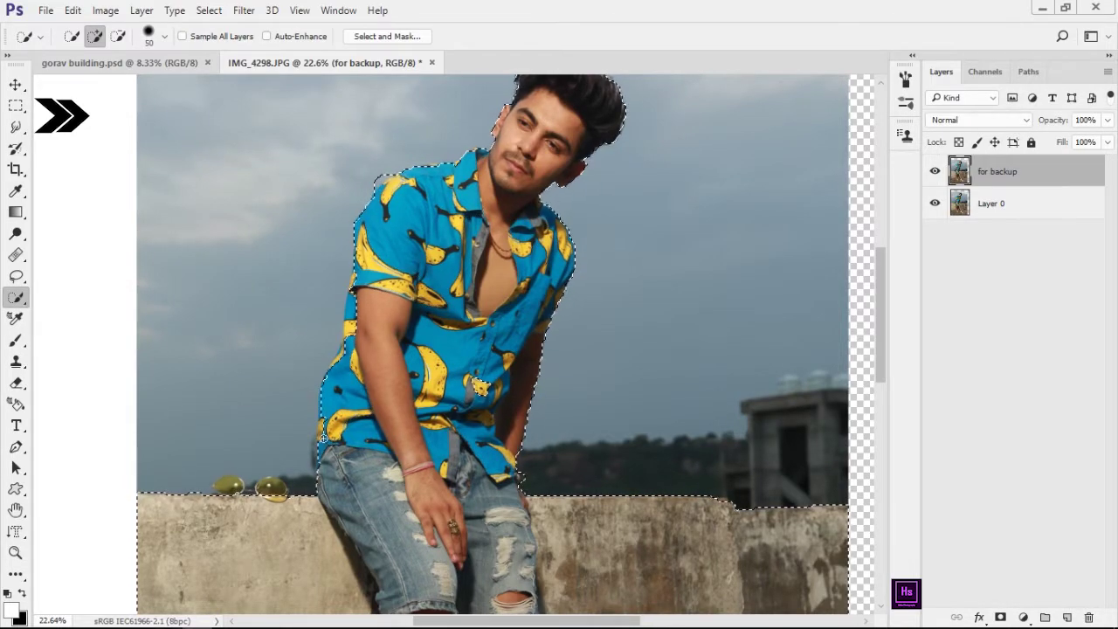
# Step: Subtract the sky gap beside the right lens and view the selection as a Quick Mask
pyautogui.press('alt')
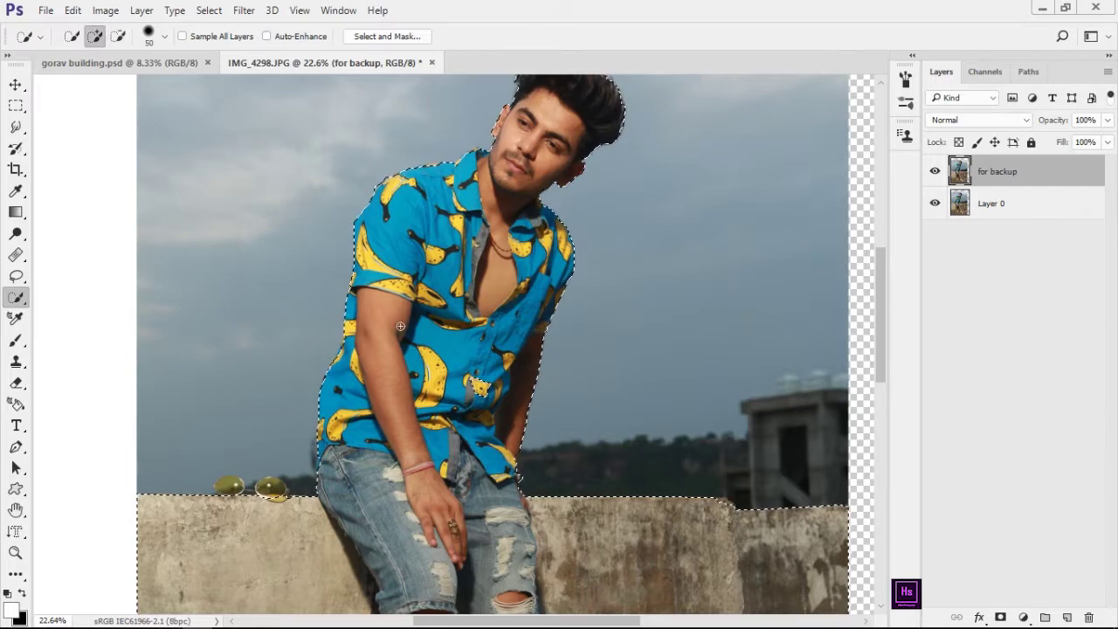
pyautogui.scroll(3, 292, 326)
pyautogui.scroll(2, 297, 349)
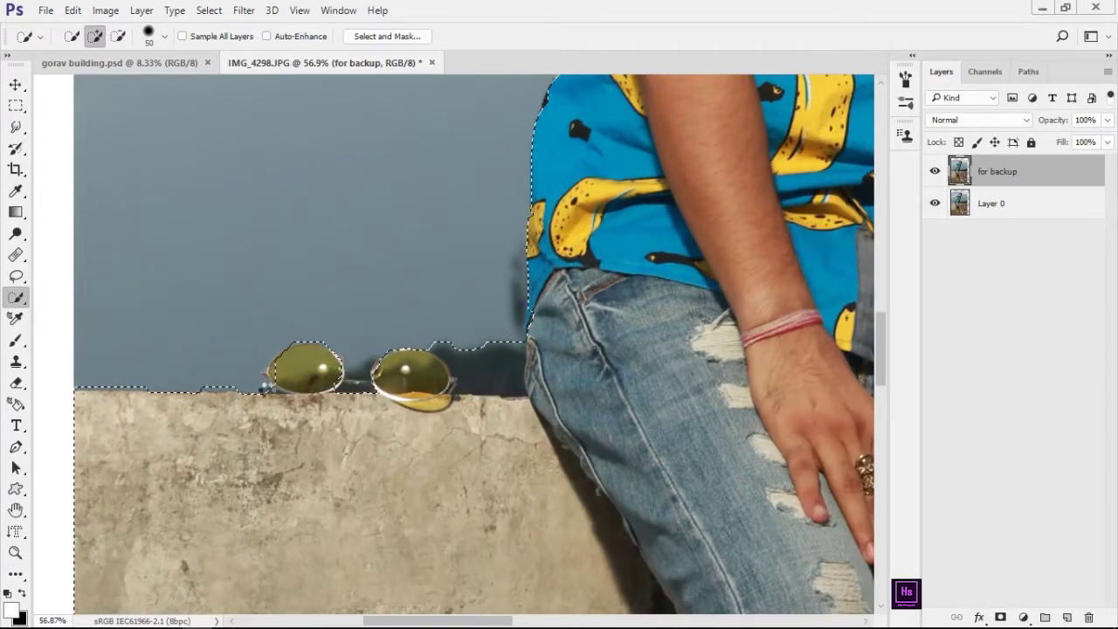
pyautogui.press('alt')
pyautogui.moveTo(492, 382); pyautogui.dragTo(524, 381)
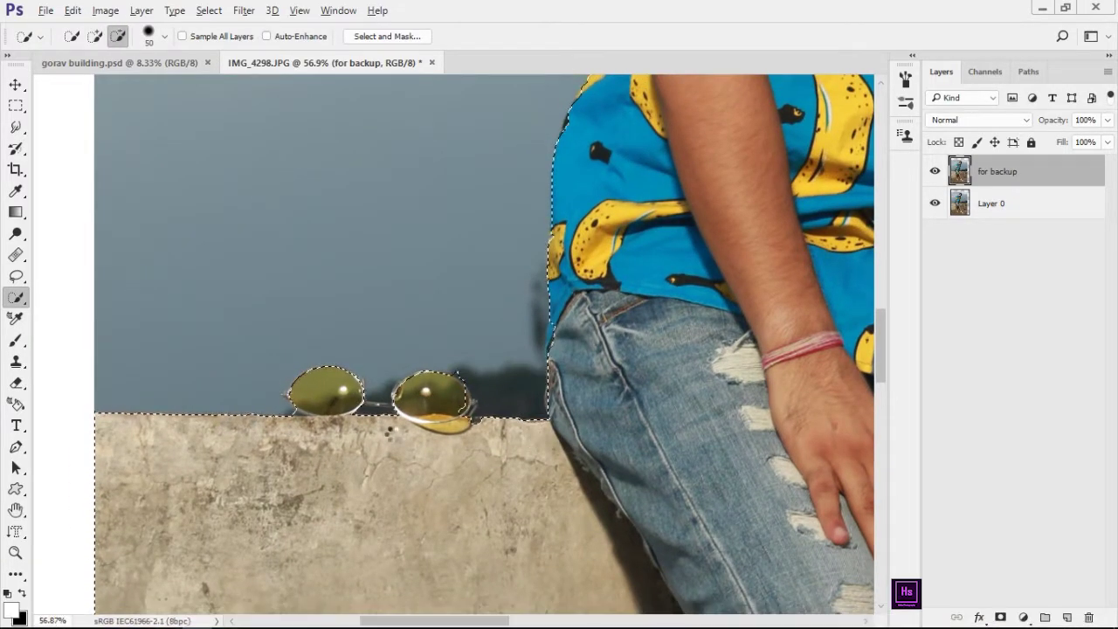
pyautogui.scroll(2, 391, 432)
pyautogui.press('q')
pyautogui.scroll(1, 462, 427)
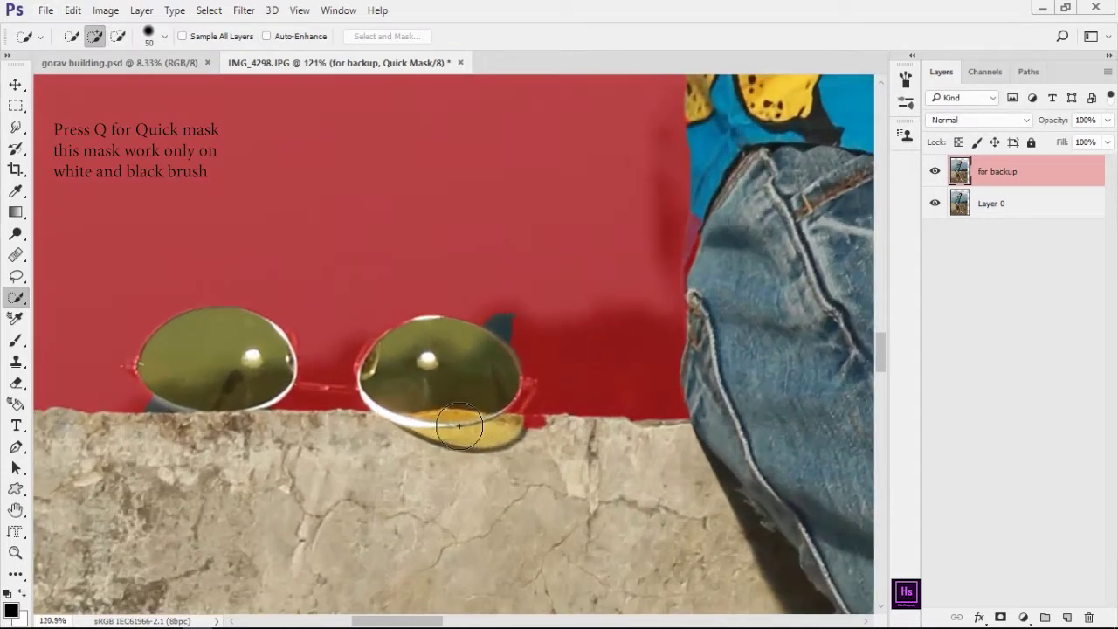
# Step: Zoom into the sunglasses and set a small brush for painting the Quick Mask
pyautogui.moveTo(513, 449); pyautogui.dragTo(499, 458)
pyautogui.press('b')
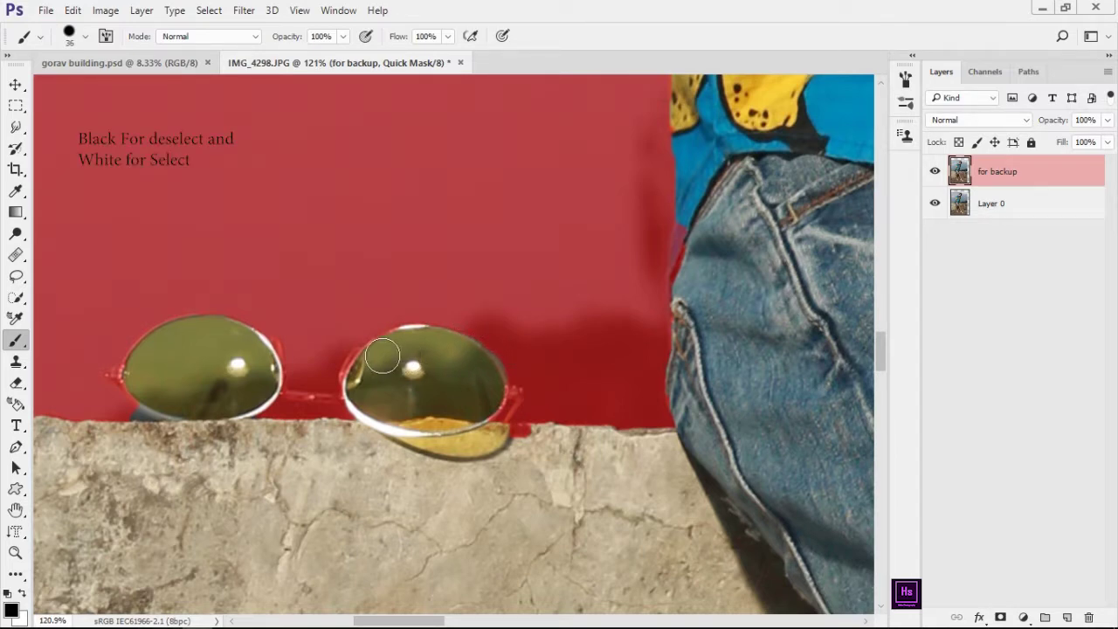
pyautogui.scroll(3, 465, 426)
pyautogui.press('[')
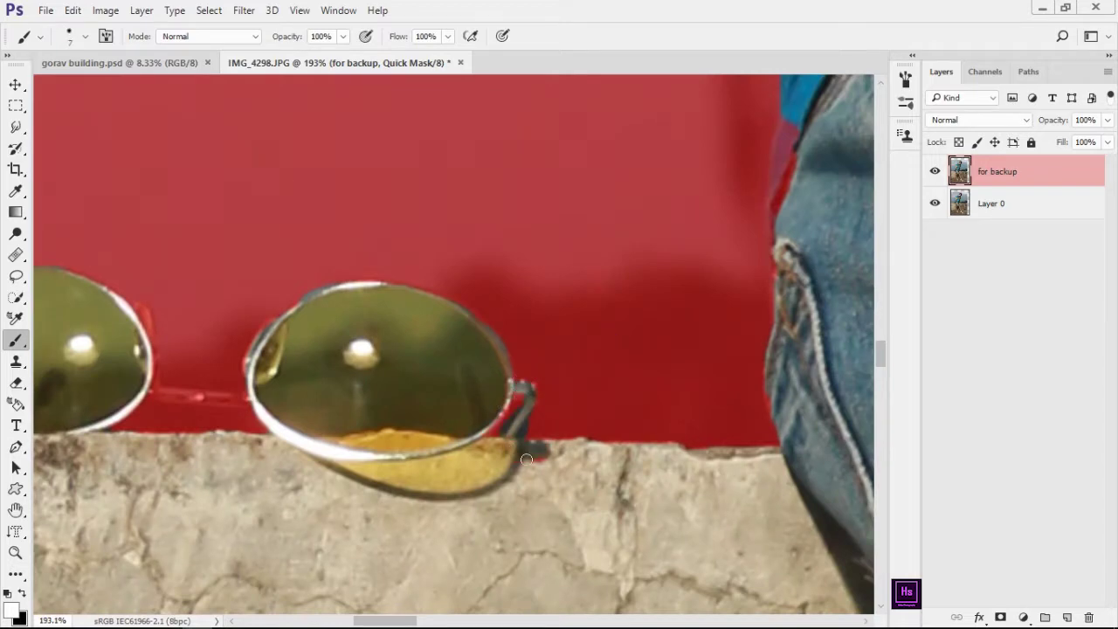
pyautogui.scroll(3, 526, 459)
pyautogui.hscroll(-3, 498, 437)
pyautogui.hscroll(-2, 454, 411)
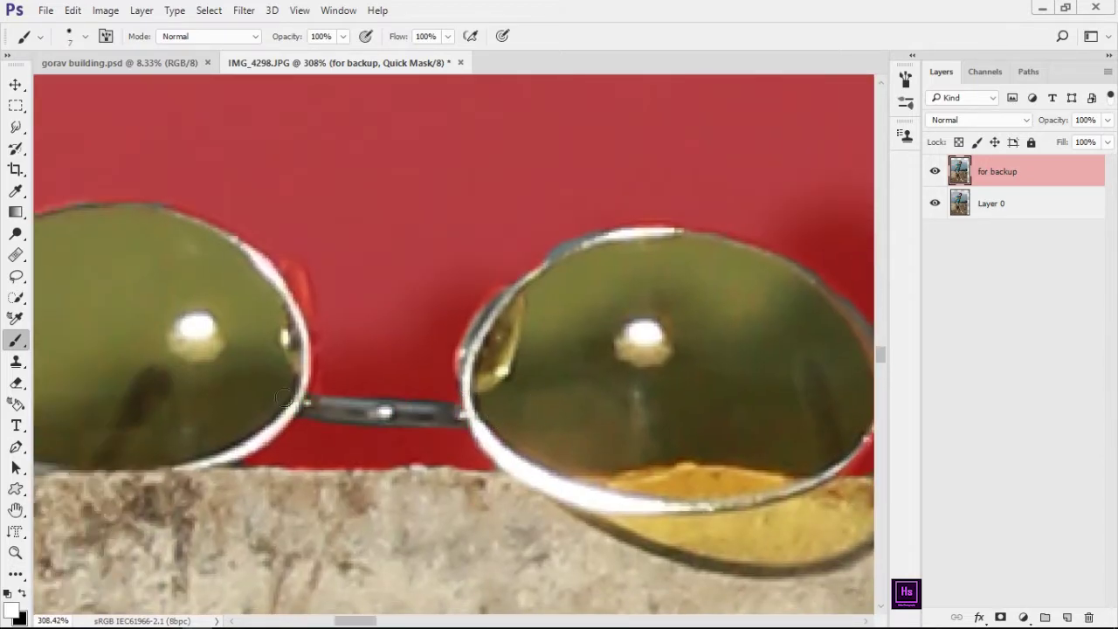
pyautogui.hscroll(-3, 285, 399)
pyautogui.hscroll(-5, 305, 461)
pyautogui.press('[')
# Step: Paint black and white around the lens edges, then return to a selection
pyautogui.press('x')
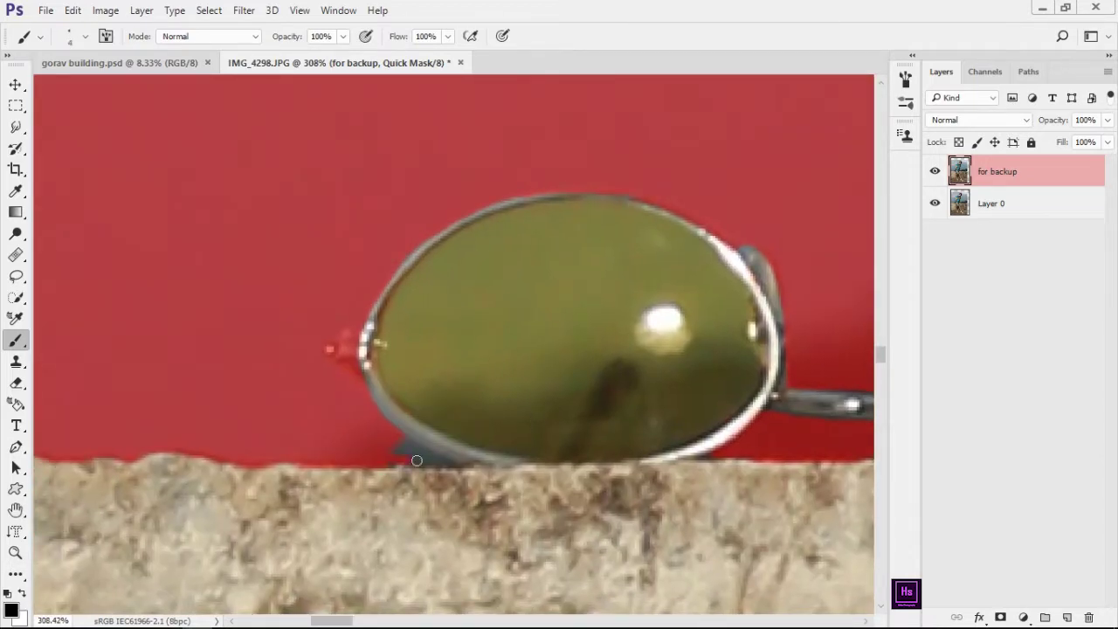
pyautogui.scroll(2, 373, 465)
pyautogui.press('x')
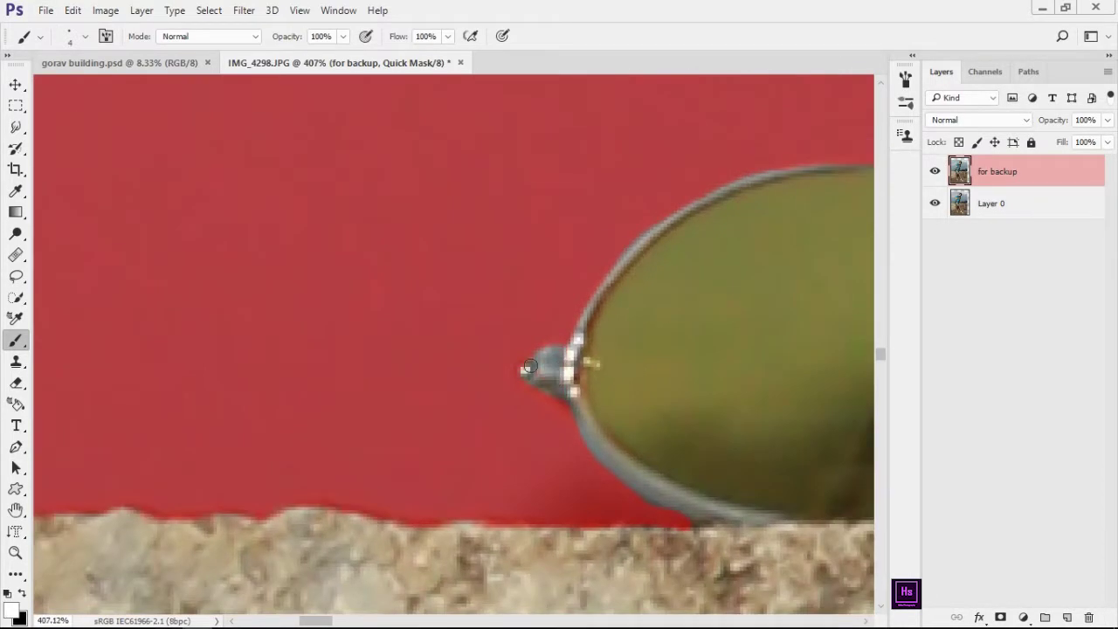
pyautogui.scroll(-6, 686, 453)
pyautogui.scroll(-3, 612, 393)
pyautogui.scroll(1, 524, 345)
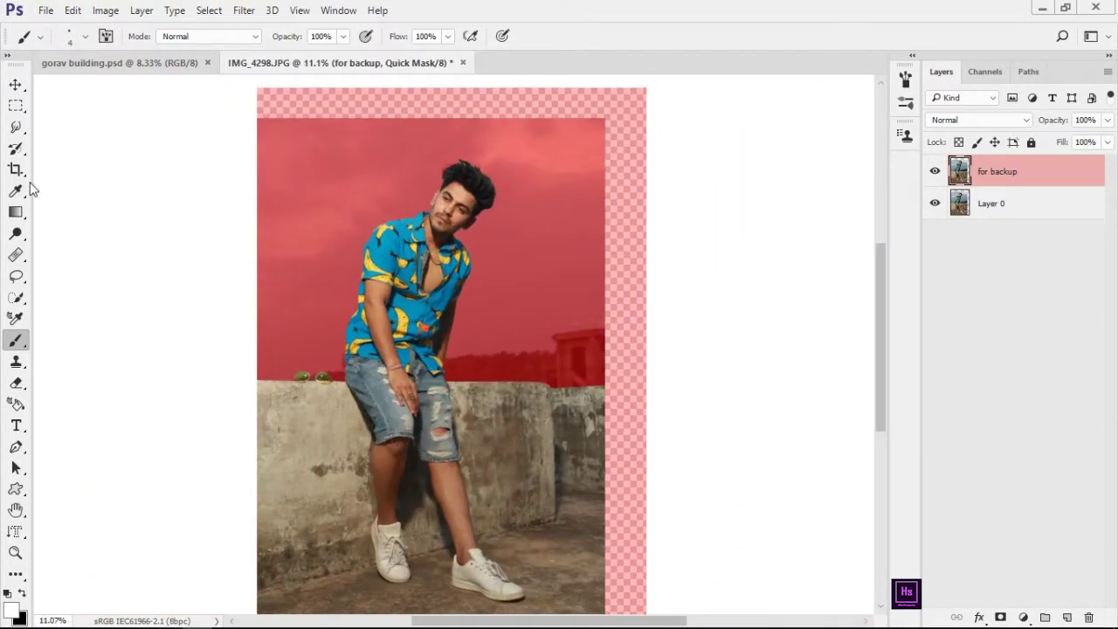
pyautogui.press('q')
pyautogui.scroll(5, 502, 181)
# Step: Bring the subject selection into Select and Mask
pyautogui.scroll(3, 502, 181)
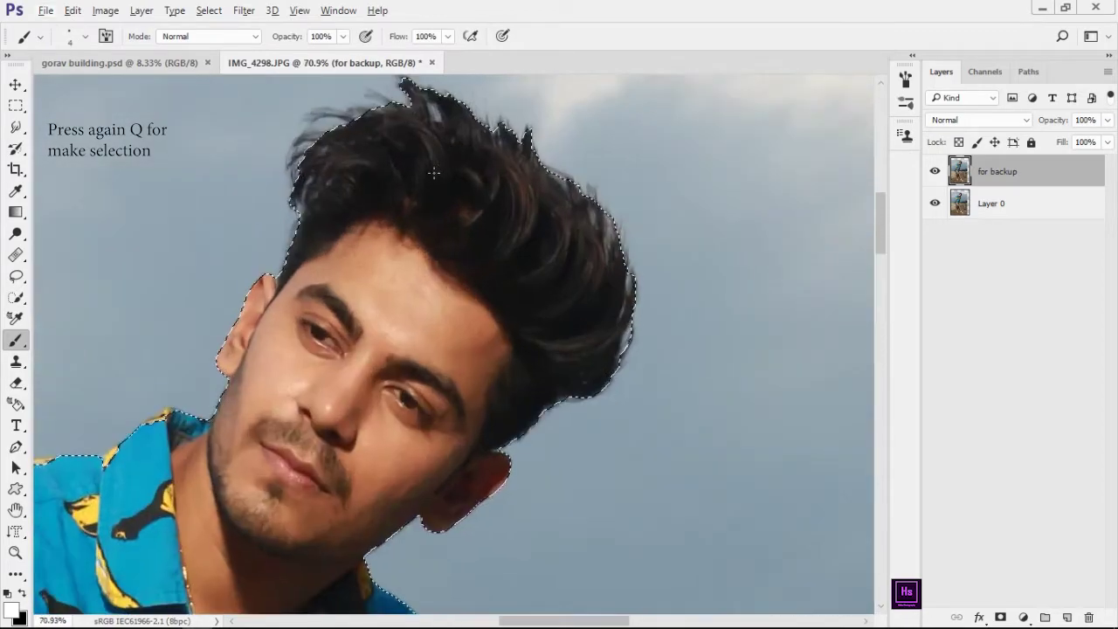
pyautogui.scroll(-2, 462, 312)
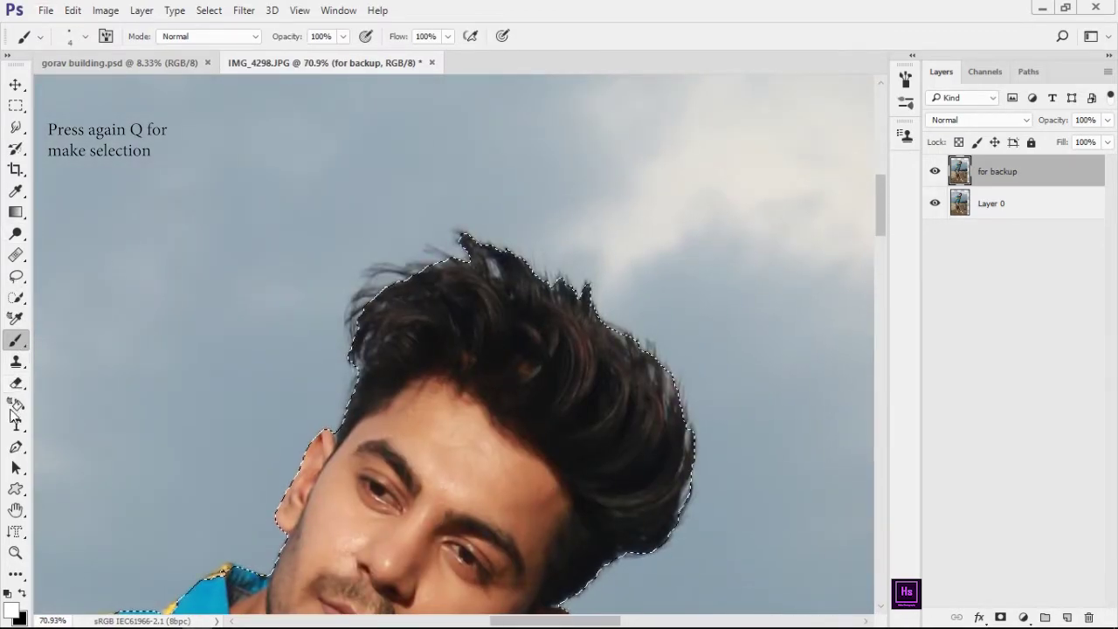
pyautogui.click(16, 299)
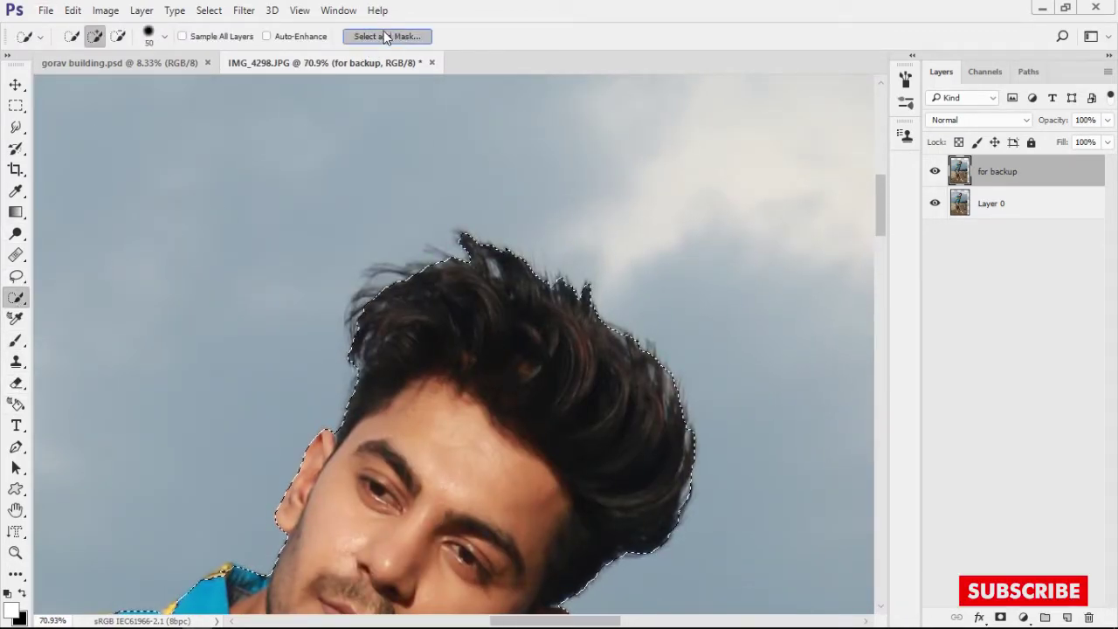
pyautogui.click(385, 36)
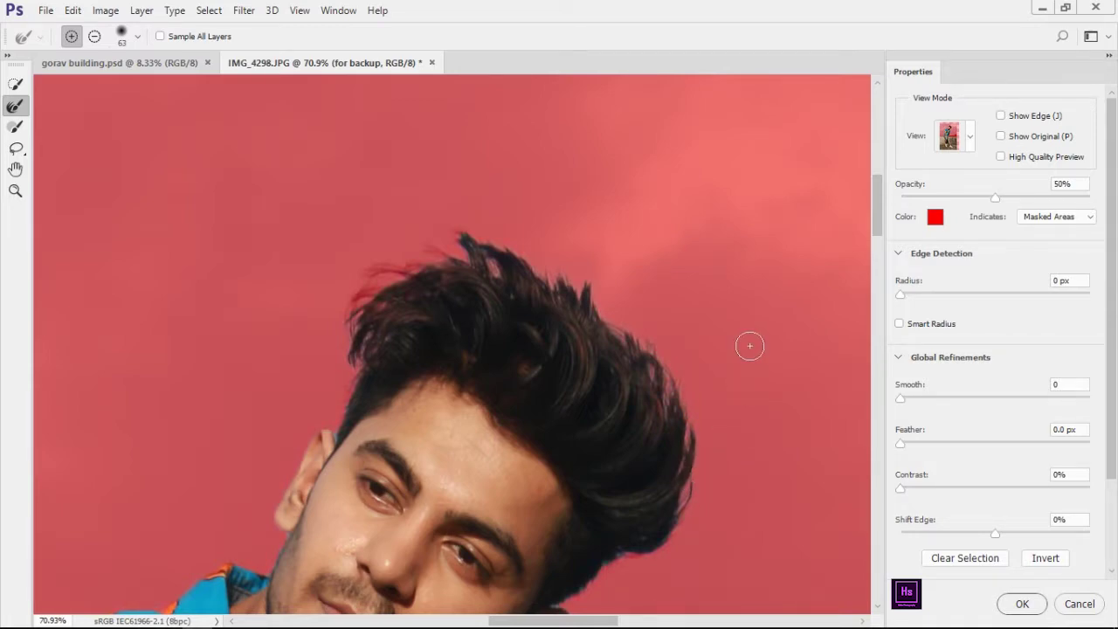
# Step: Output the refined selection as a New Layer with Layer Mask
pyautogui.scroll(-3, 664, 365)
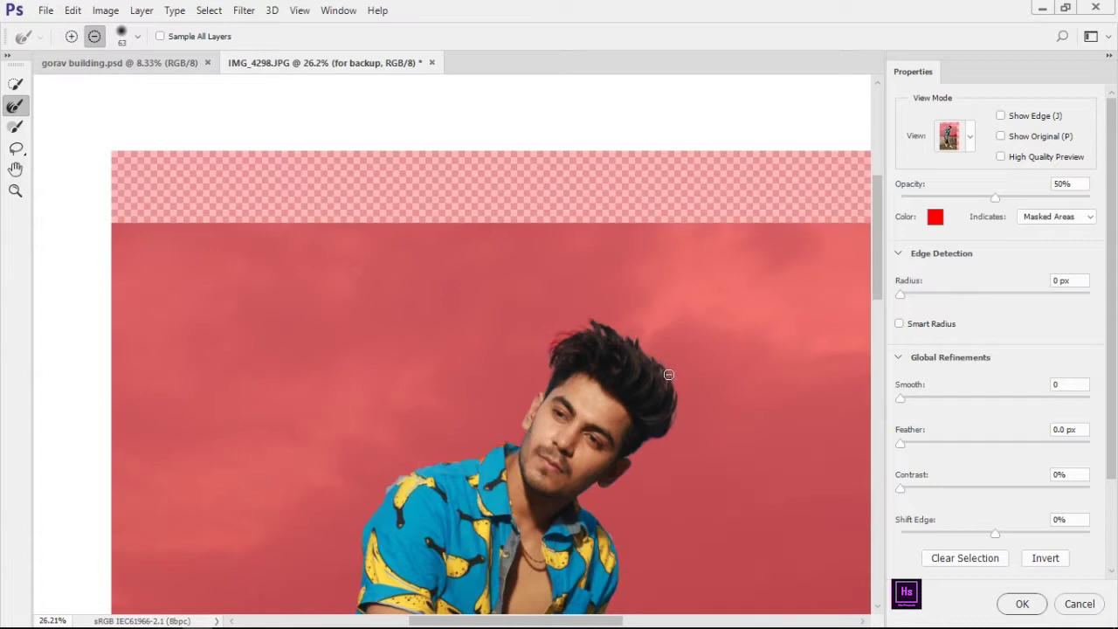
pyautogui.scroll(-2, 668, 374)
pyautogui.scroll(-2, 674, 382)
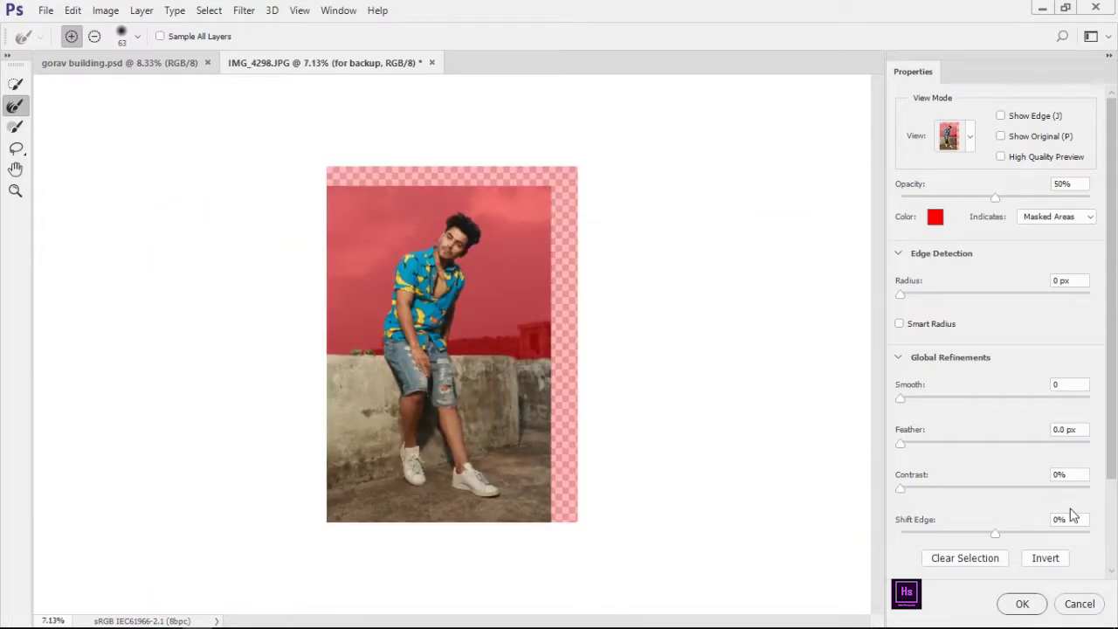
pyautogui.scroll(-3, 1065, 521)
pyautogui.click(985, 530)
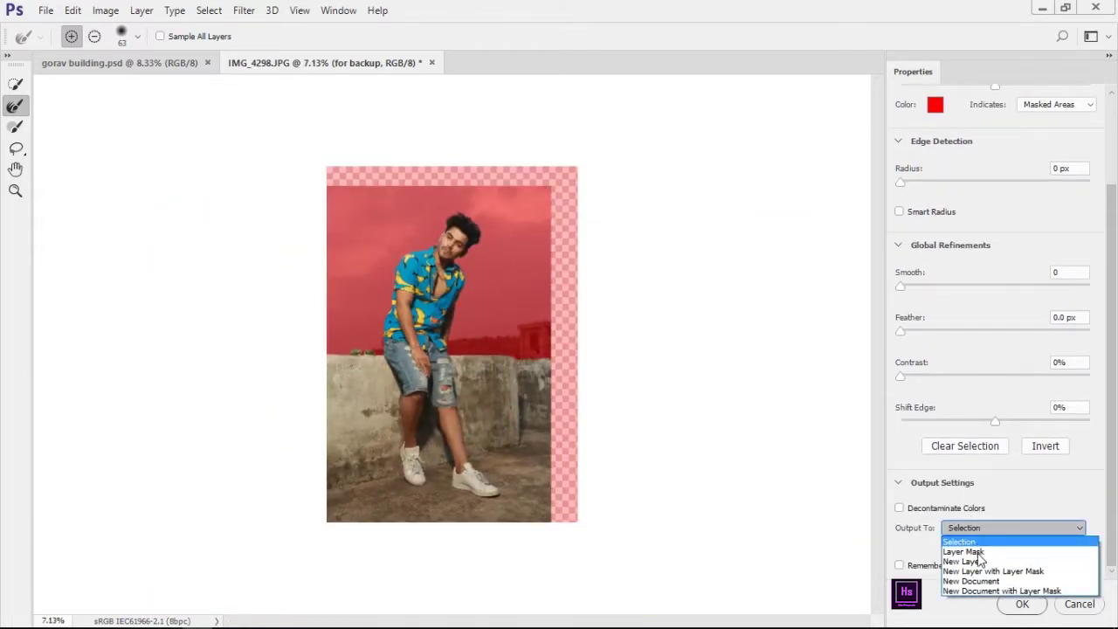
pyautogui.click(984, 562)
pyautogui.click(984, 529)
pyautogui.click(984, 571)
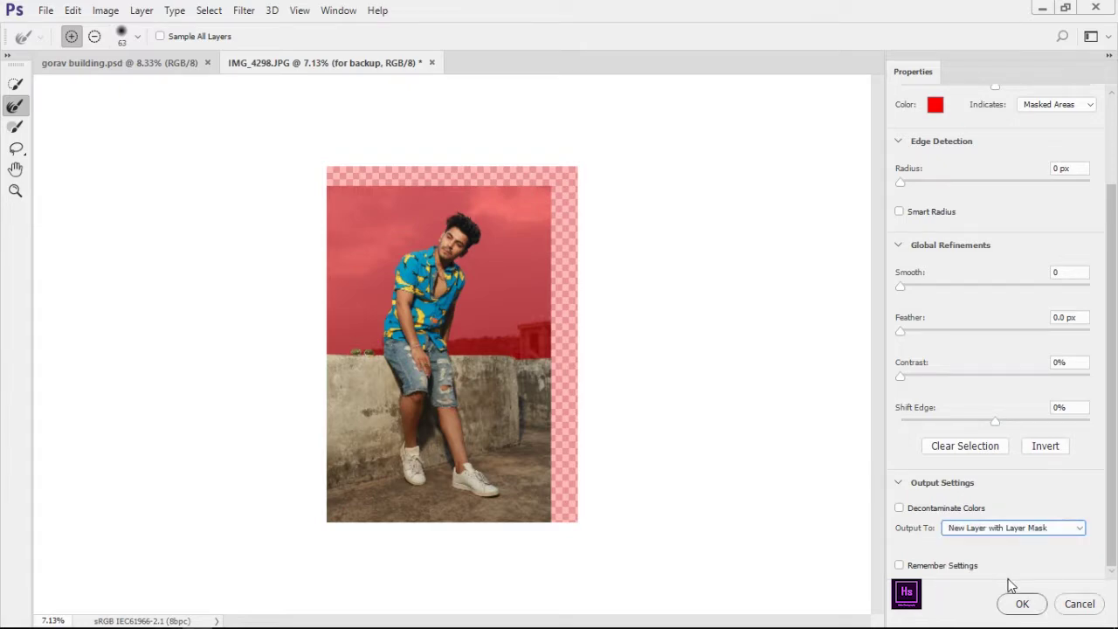
pyautogui.press('Return')
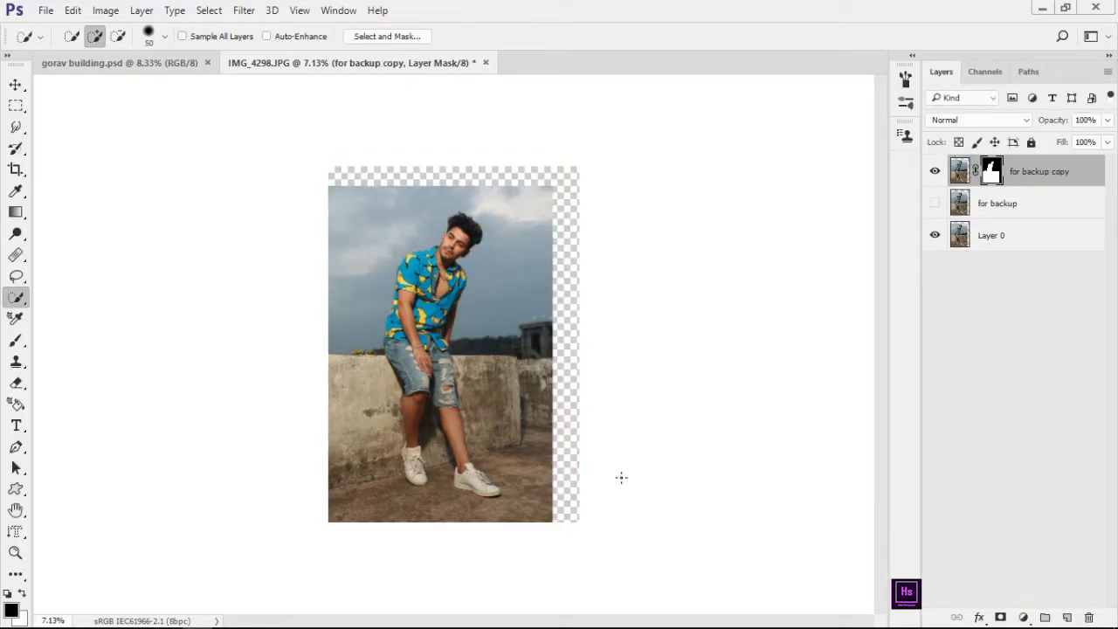
# Step: Place the skyline image and move its layer below the cutout man
pyautogui.click(934, 238)
pyautogui.click(935, 237)
pyautogui.click(934, 237)
pyautogui.click(935, 237)
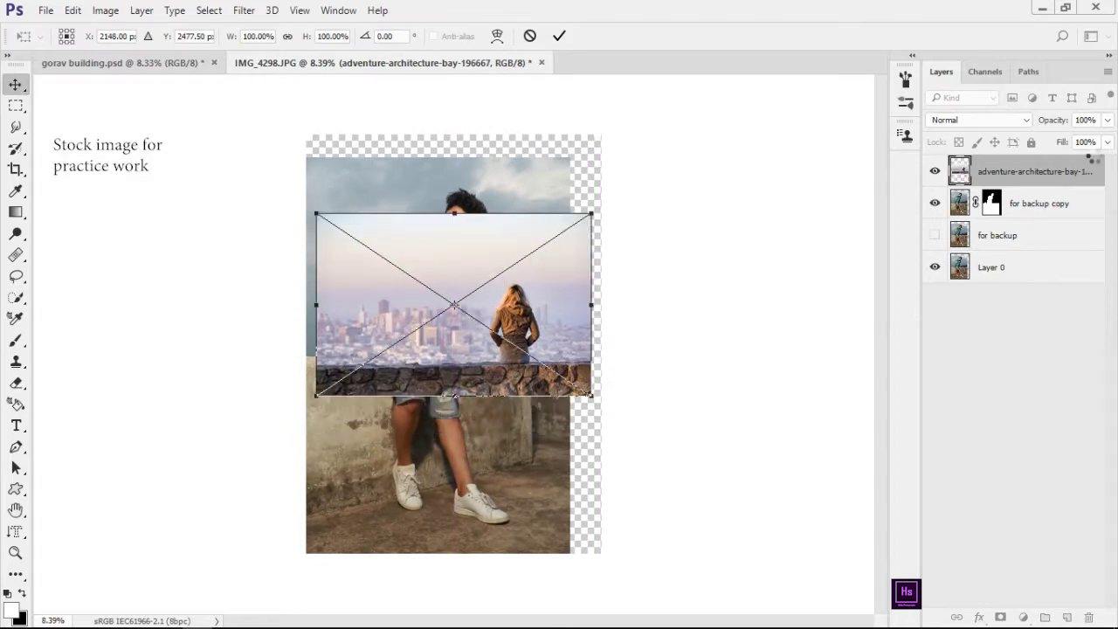
pyautogui.press('Return')
pyautogui.moveTo(1035, 171); pyautogui.dragTo(1045, 218)
pyautogui.rightClick(1043, 211)
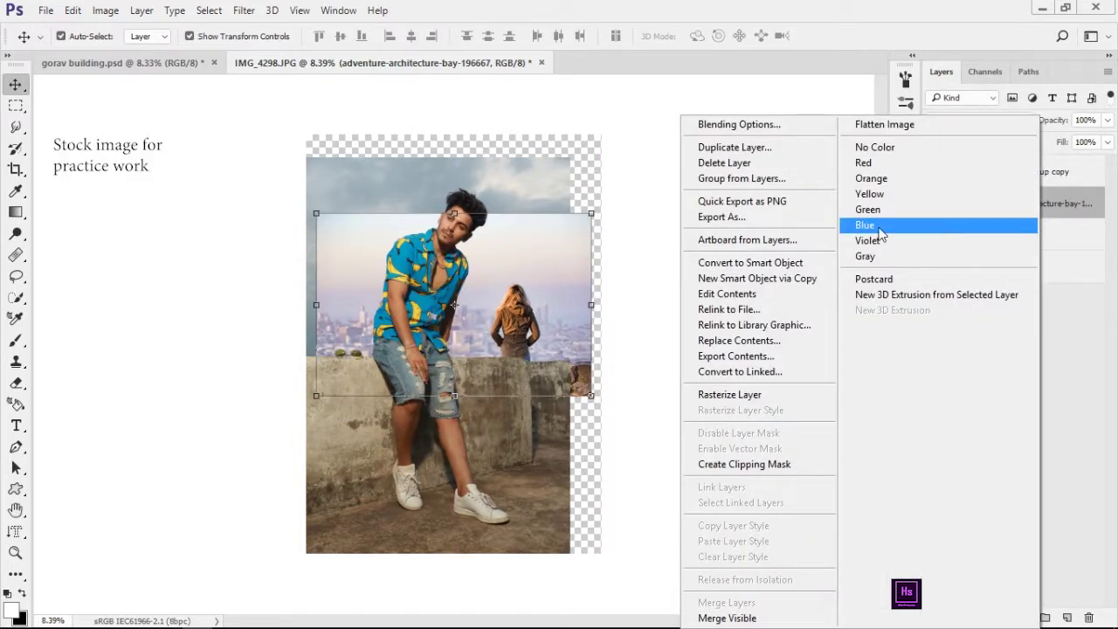
pyautogui.press('Escape')
# Step: Move and scale the skyline to fill the sky behind the man
pyautogui.hotkey('ctrl', 't')
pyautogui.moveTo(644, 212); pyautogui.dragTo(608, 246)
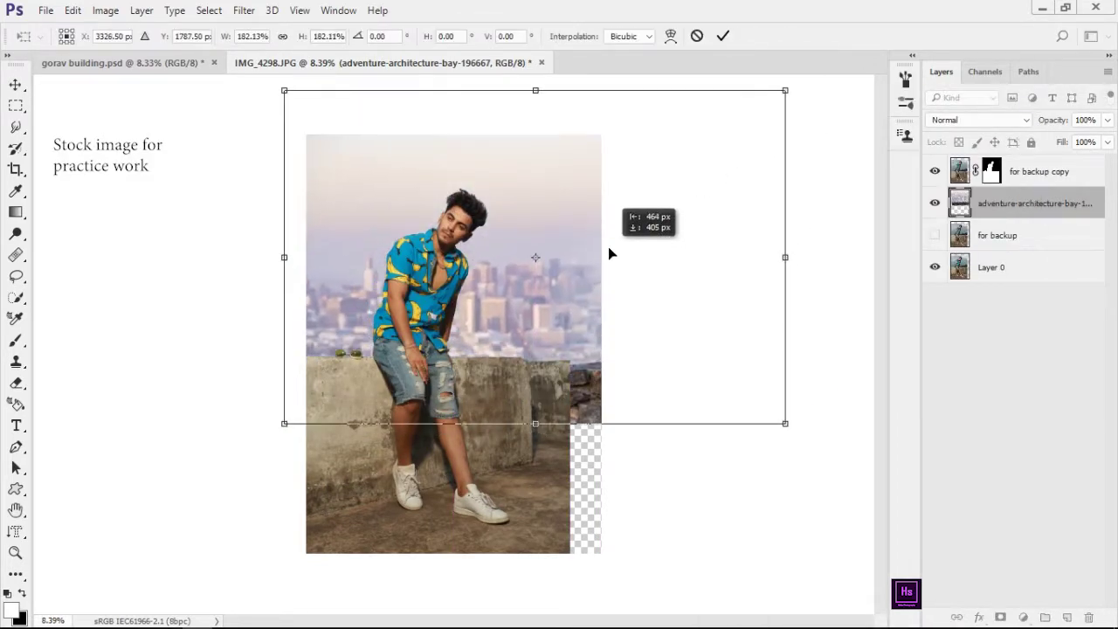
pyautogui.moveTo(784, 84); pyautogui.dragTo(609, 237)
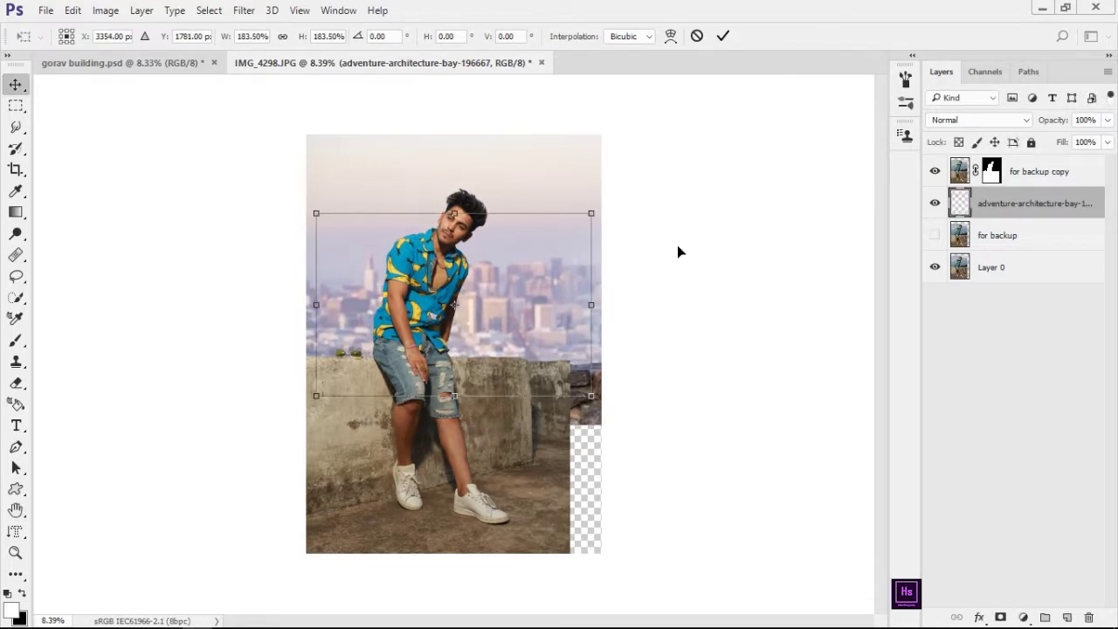
pyautogui.press('Return')
pyautogui.scroll(2, 585, 397)
pyautogui.scroll(2, 611, 454)
pyautogui.scroll(2, 656, 520)
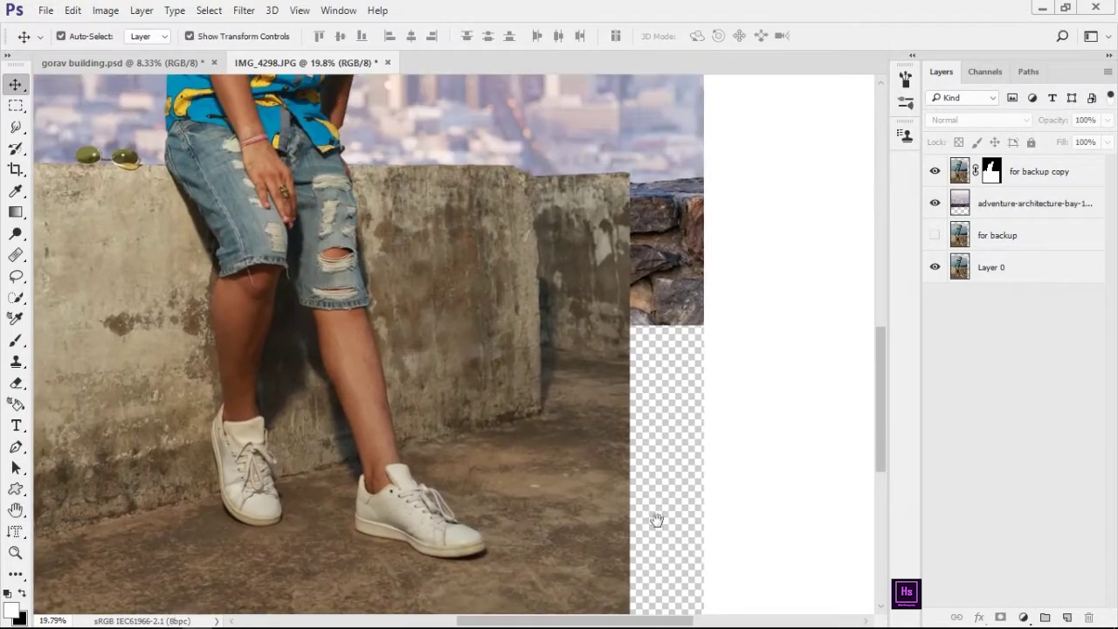
pyautogui.scroll(-2, 591, 331)
pyautogui.scroll(3, 597, 398)
pyautogui.scroll(-2, 596, 398)
pyautogui.click(1027, 210)
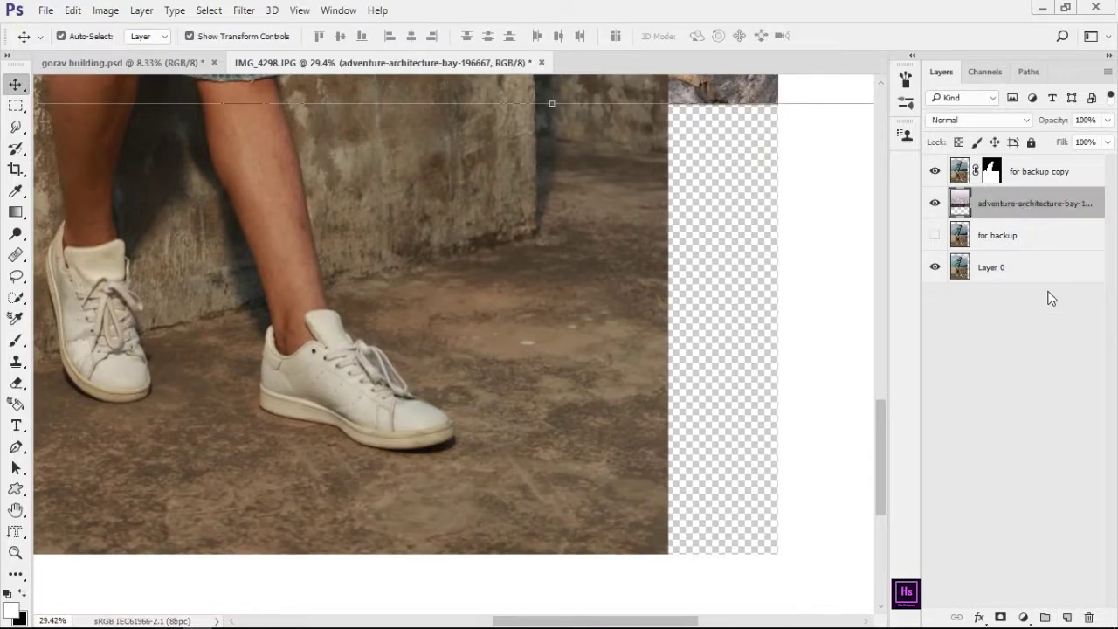
# Step: Add a new layer named 'clone tsamp' at the top of the stack
pyautogui.click(1069, 617)
pyautogui.moveTo(1020, 201); pyautogui.dragTo(1020, 170)
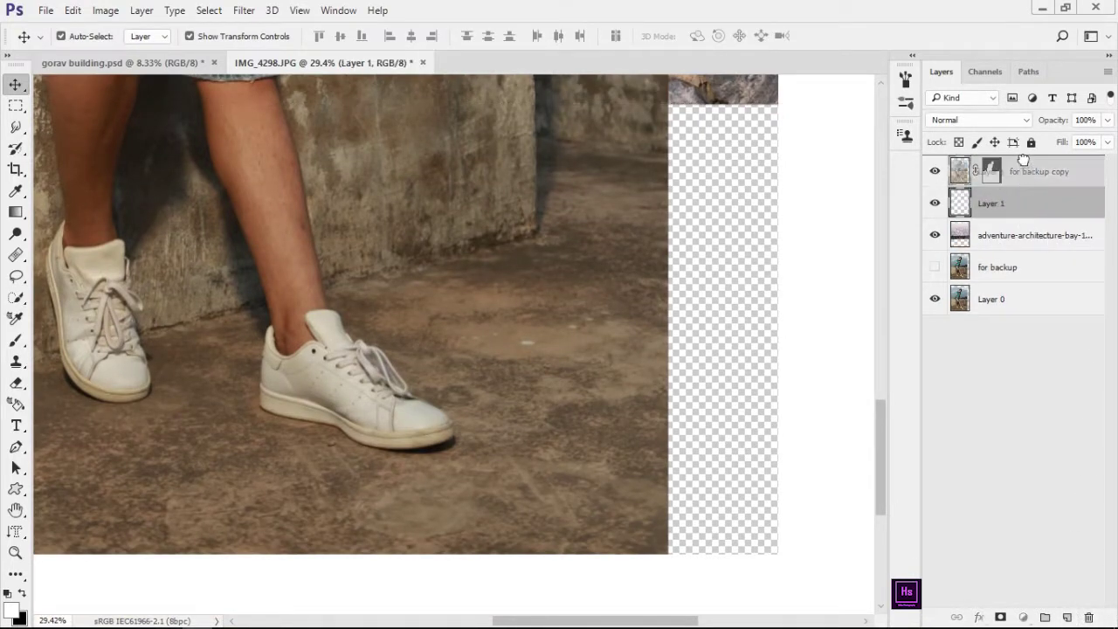
pyautogui.doubleClick(993, 171)
pyautogui.write('clone tsamp')
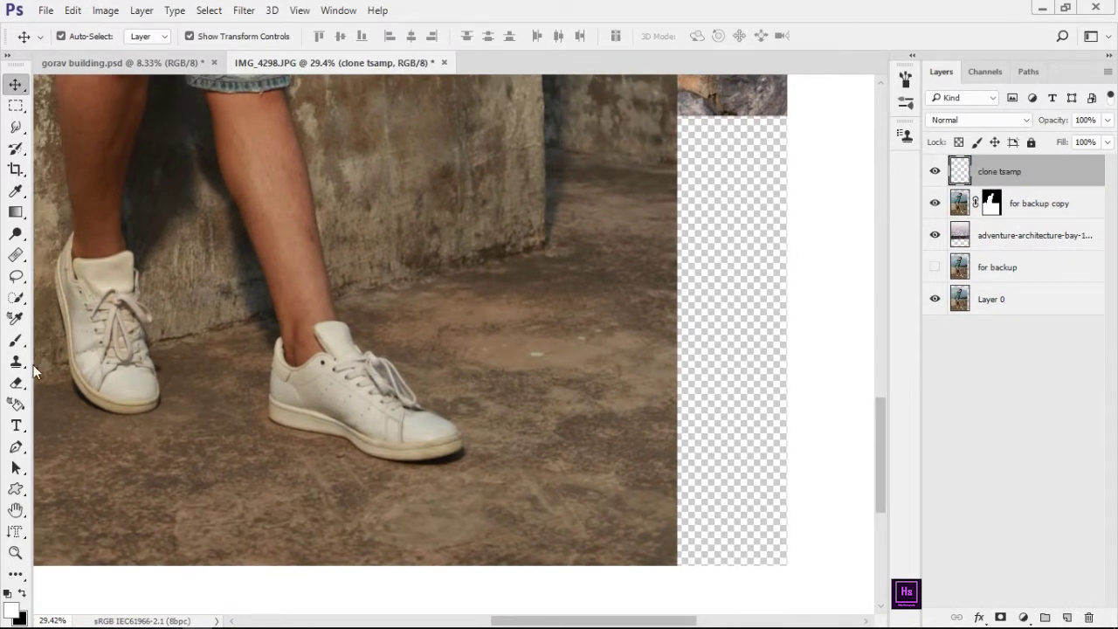
# Step: Clone-stamp floor and wall texture over the transparent right edge
pyautogui.press('s')
pyautogui.scroll(2, 661, 512)
pyautogui.moveTo(703, 513)
pyautogui.mouseDown()
pyautogui.moveTo(689, 477)
pyautogui.moveTo(661, 457)
pyautogui.moveTo(664, 425)
pyautogui.moveTo(729, 382)
pyautogui.moveTo(743, 332)
pyautogui.moveTo(711, 260)
pyautogui.moveTo(678, 464)
pyautogui.moveTo(681, 333)
pyautogui.mouseUp()
pyautogui.scroll(3, 681, 333)
pyautogui.scroll(3, 644, 392)
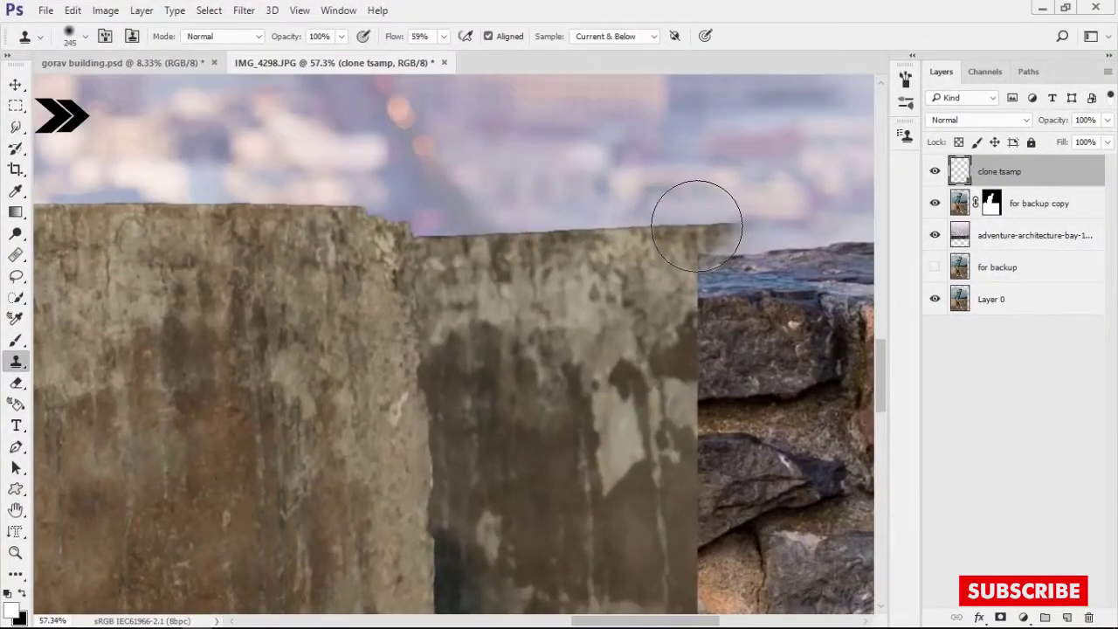
pyautogui.moveTo(699, 225); pyautogui.dragTo(664, 454)
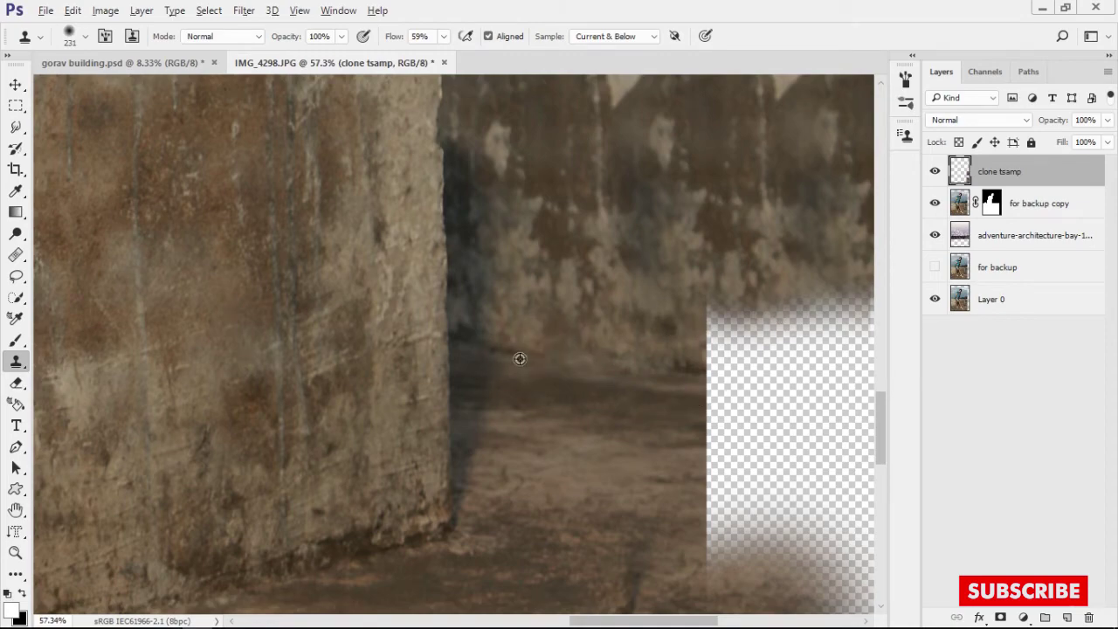
pyautogui.click(727, 382)
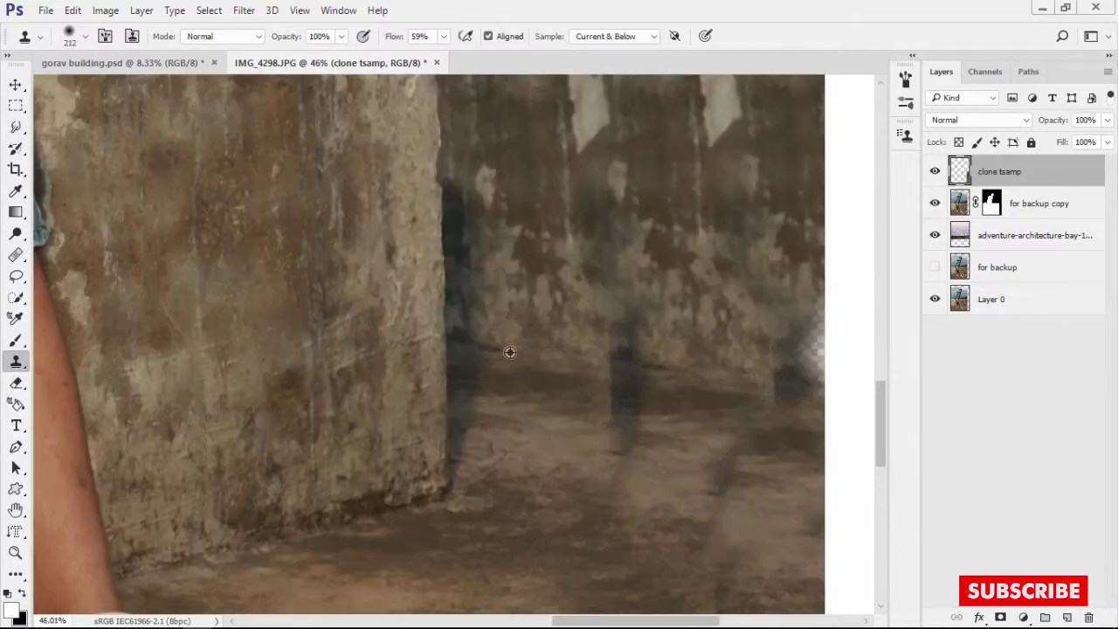
pyautogui.scroll(2, 705, 527)
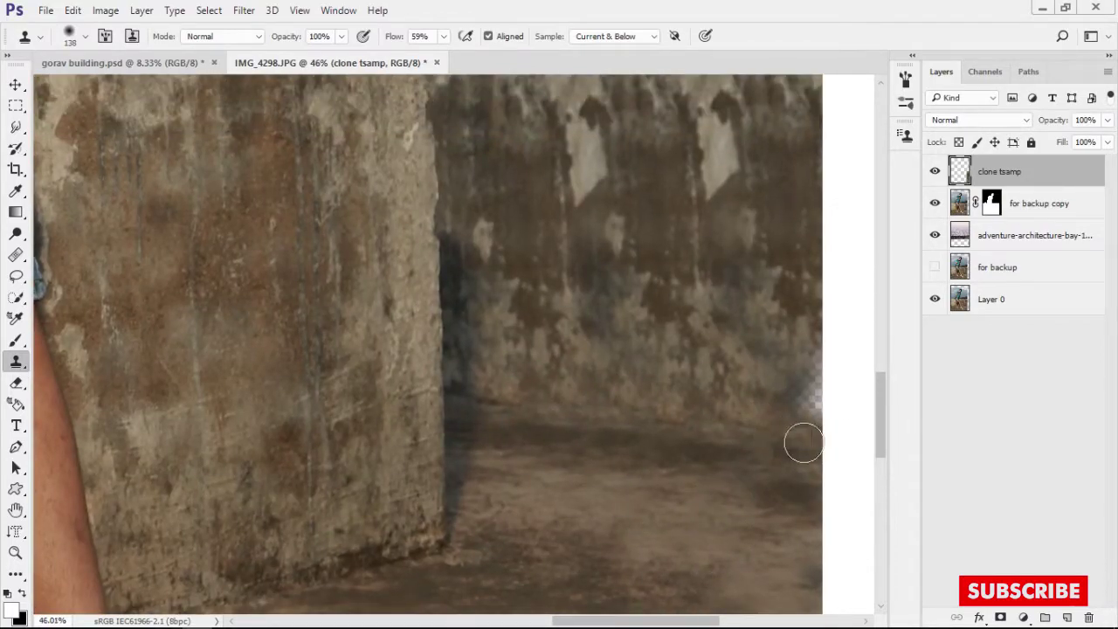
pyautogui.scroll(2, 742, 332)
pyautogui.scroll(-2, 637, 264)
pyautogui.scroll(-4, 636, 366)
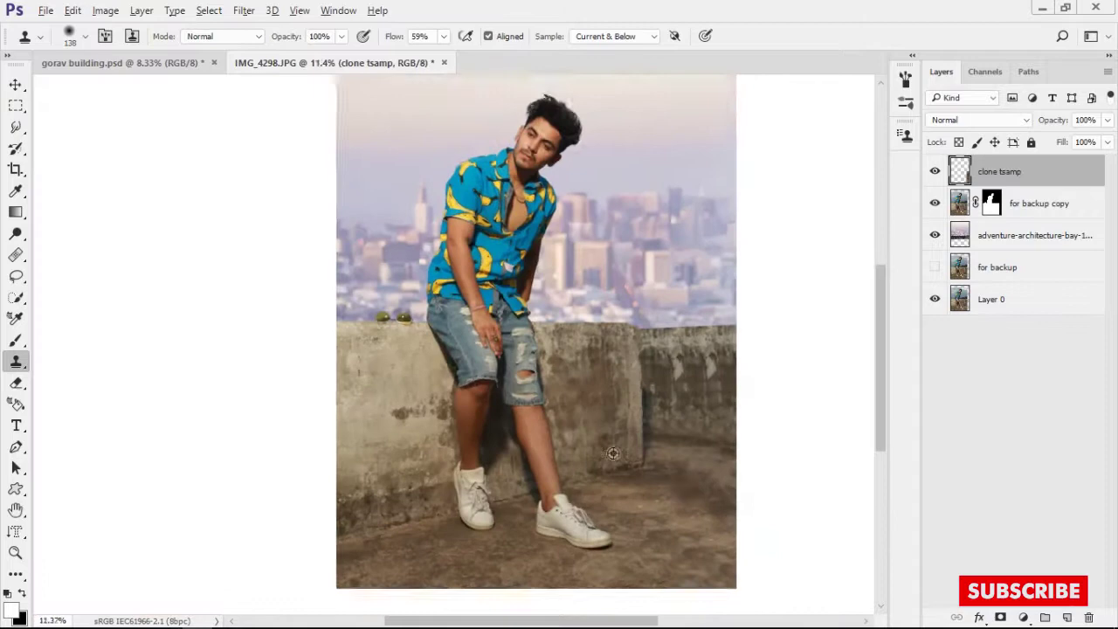
pyautogui.click(1090, 209)
# Step: Add a Color Balance layer clipped to the skyline: Shadows Cyan-Red +12, Yellow-Blue -13
pyautogui.click(935, 234)
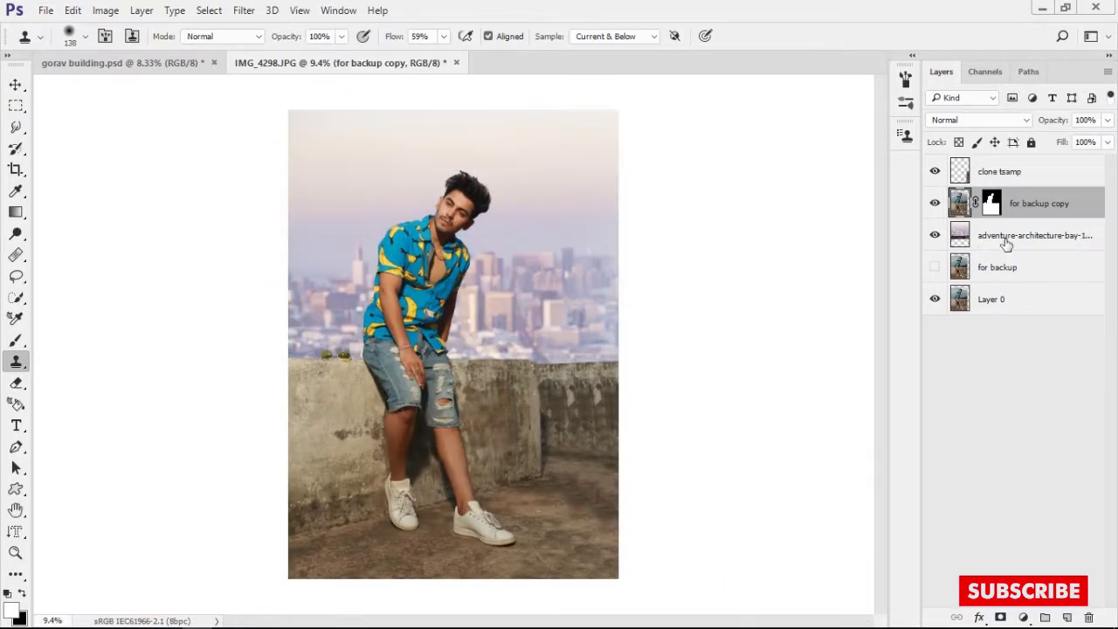
pyautogui.click(1006, 241)
pyautogui.click(1024, 616)
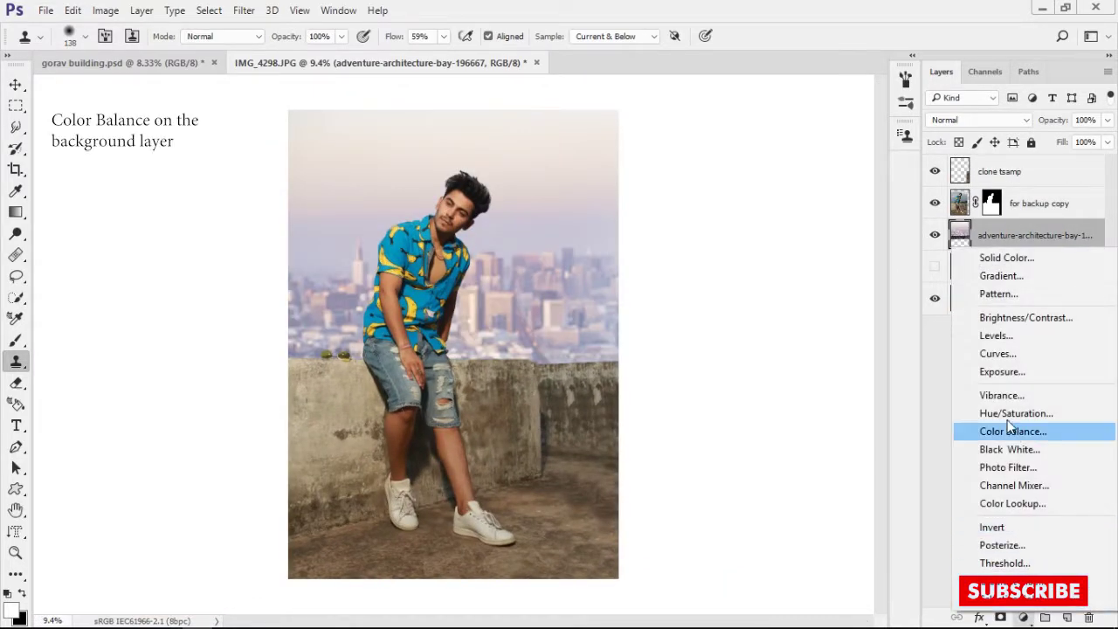
pyautogui.click(969, 429)
pyautogui.moveTo(477, 122); pyautogui.dragTo(749, 84)
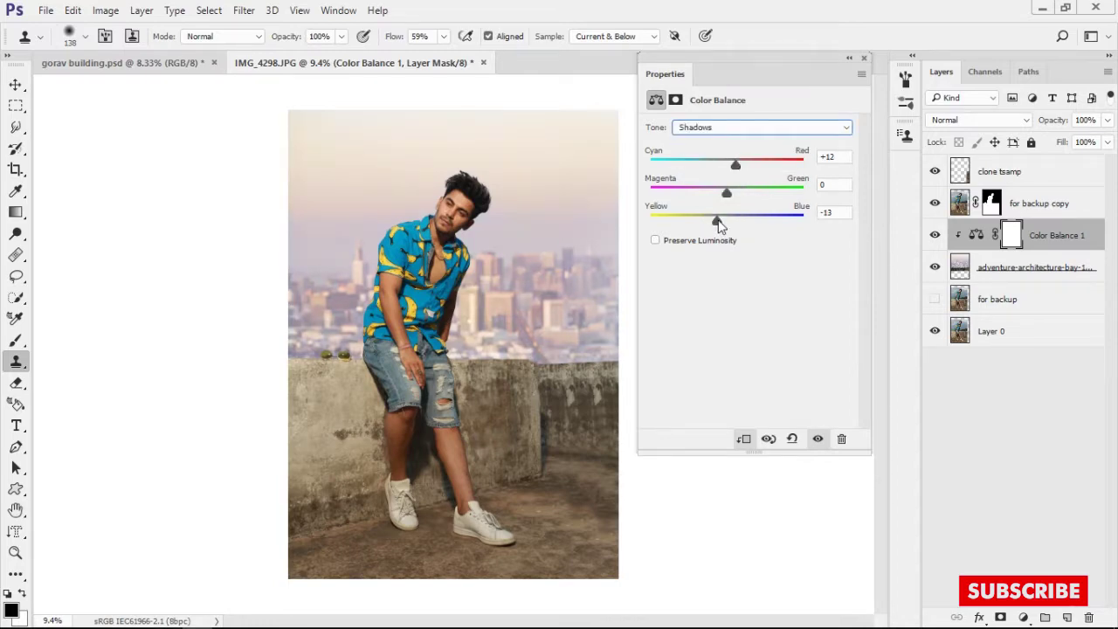
pyautogui.moveTo(733, 164); pyautogui.dragTo(732, 164)
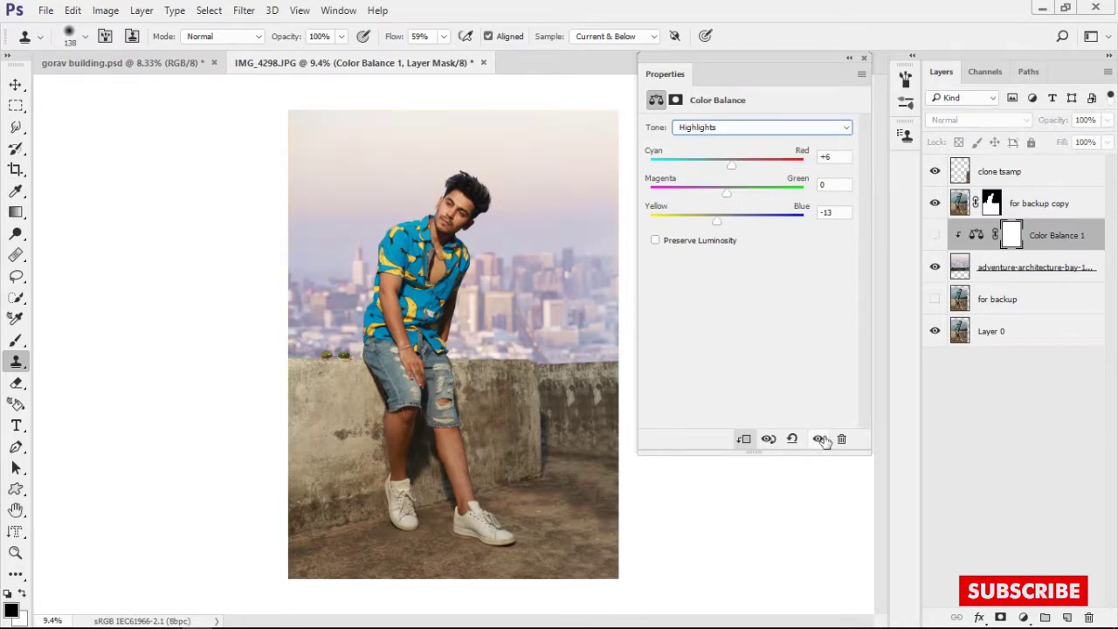
pyautogui.click(846, 65)
pyautogui.click(1039, 202)
pyautogui.scroll(3, 558, 355)
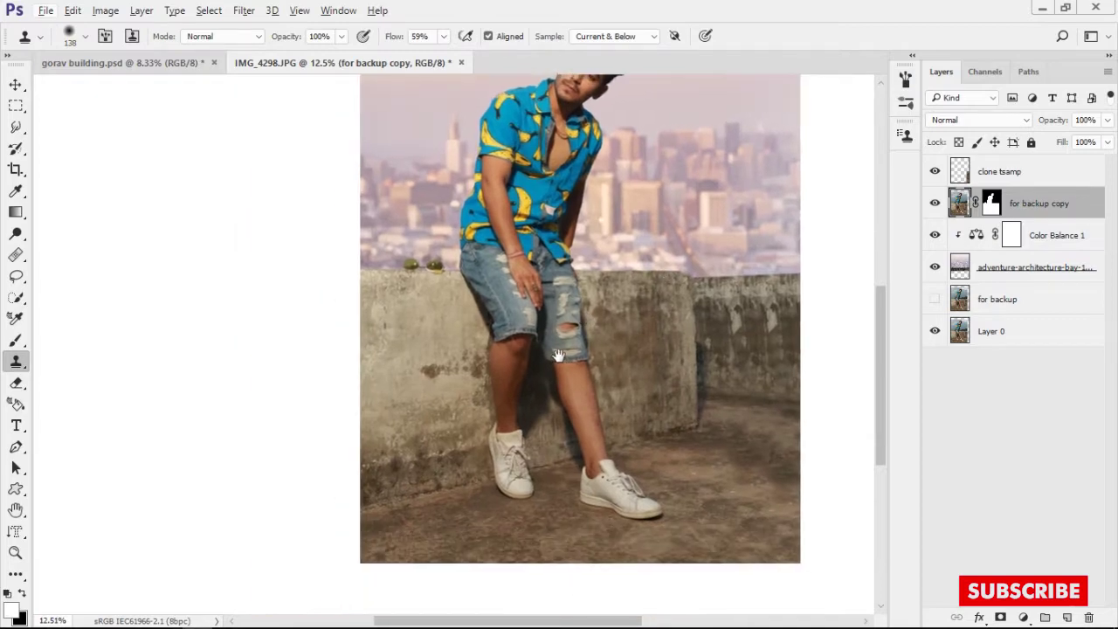
# Step: Quick-select the concrete wall around and behind the man's legs, excluding the floor
pyautogui.click(957, 175)
pyautogui.click(959, 202)
pyautogui.press('w')
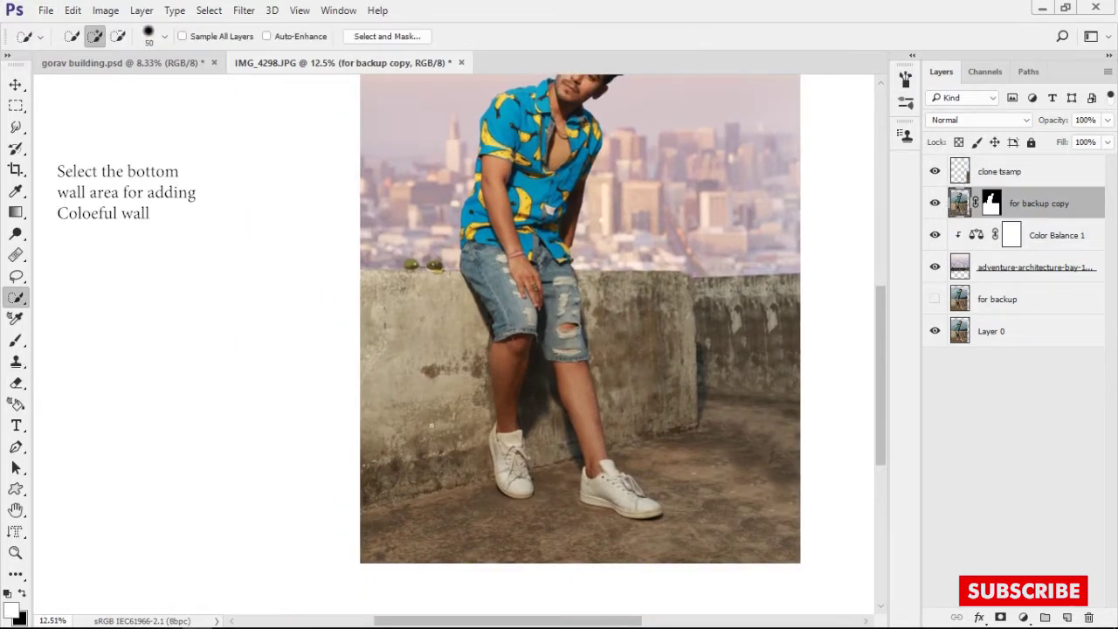
pyautogui.moveTo(424, 332)
pyautogui.mouseDown()
pyautogui.moveTo(420, 539)
pyautogui.moveTo(550, 486)
pyautogui.mouseUp()
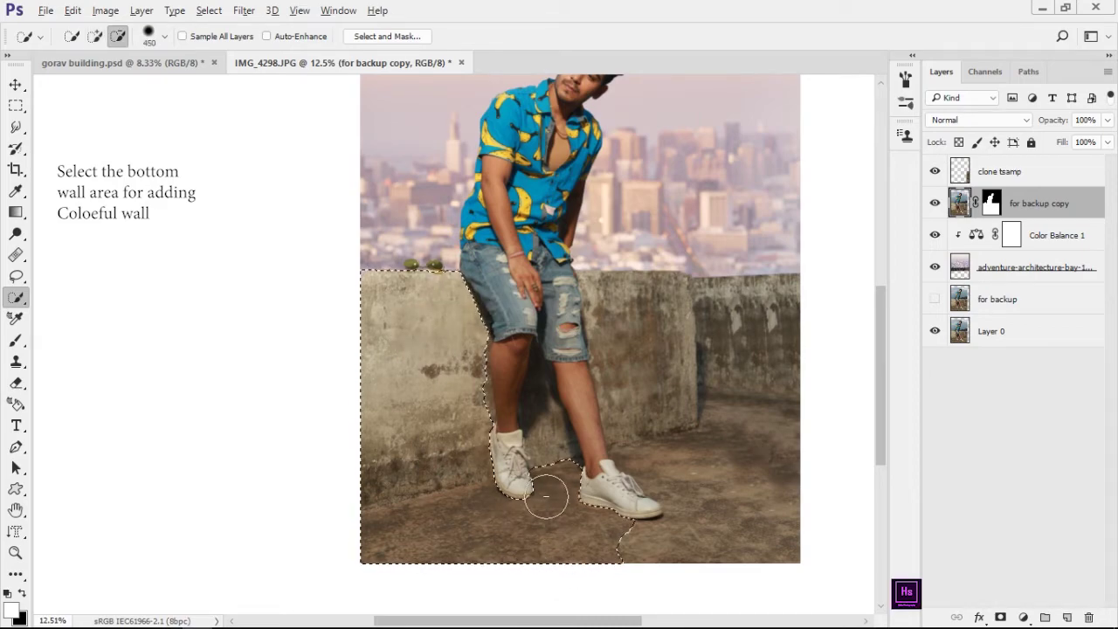
pyautogui.scroll(1, 622, 450)
pyautogui.moveTo(623, 452)
pyautogui.mouseDown()
pyautogui.moveTo(387, 512)
pyautogui.moveTo(412, 474)
pyautogui.moveTo(536, 466)
pyautogui.moveTo(610, 501)
pyautogui.mouseUp()
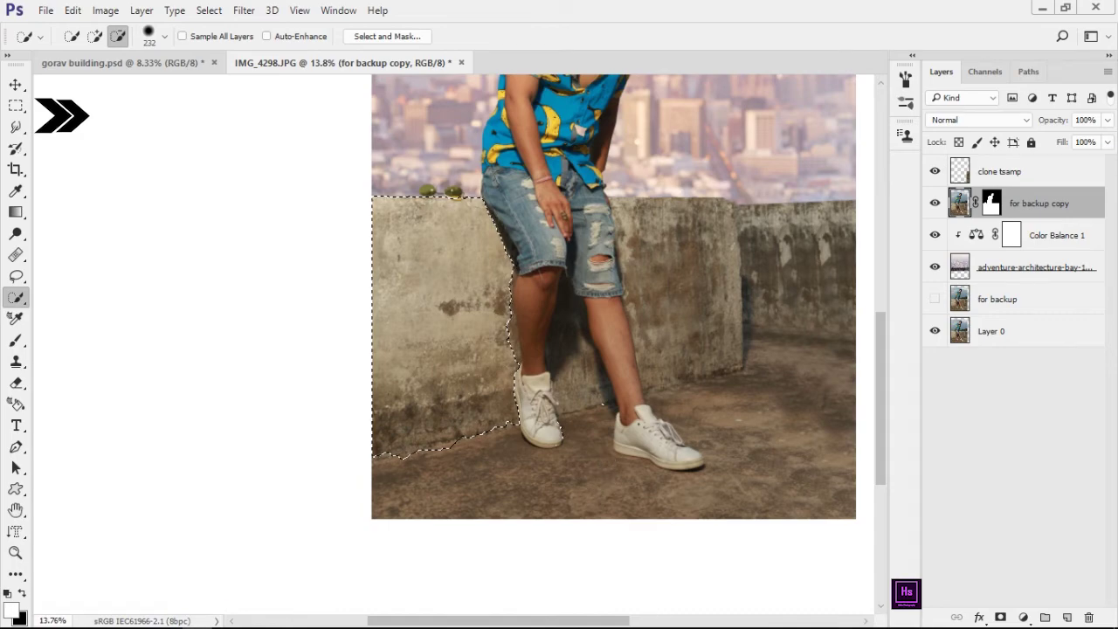
pyautogui.scroll(6, 513, 340)
pyautogui.moveTo(513, 340); pyautogui.dragTo(547, 366)
pyautogui.moveTo(564, 547); pyautogui.dragTo(563, 568)
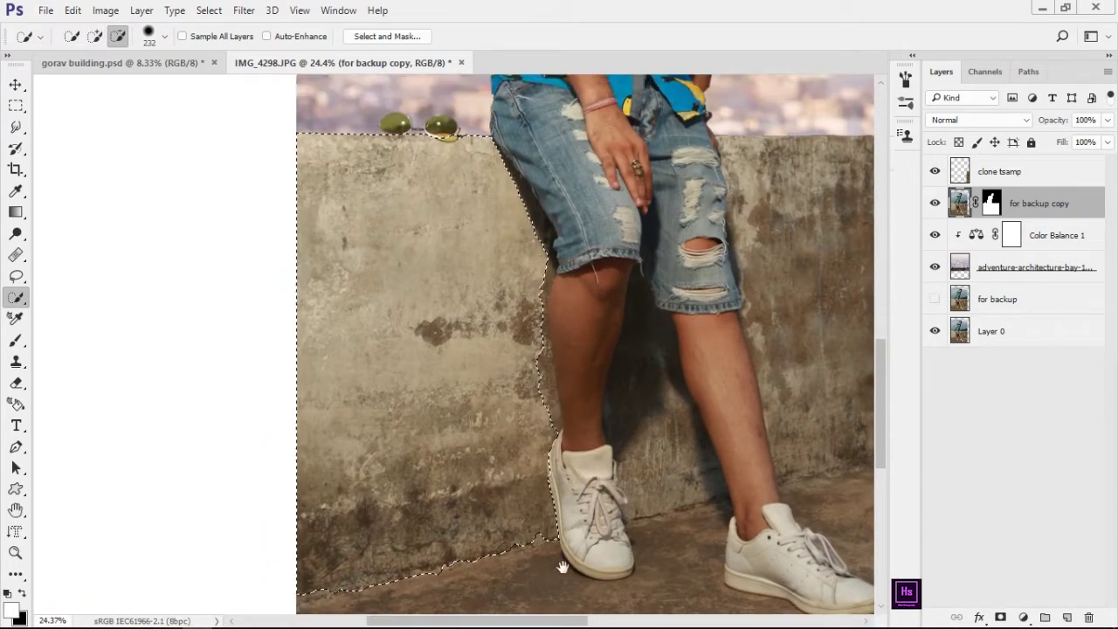
pyautogui.scroll(1, 550, 394)
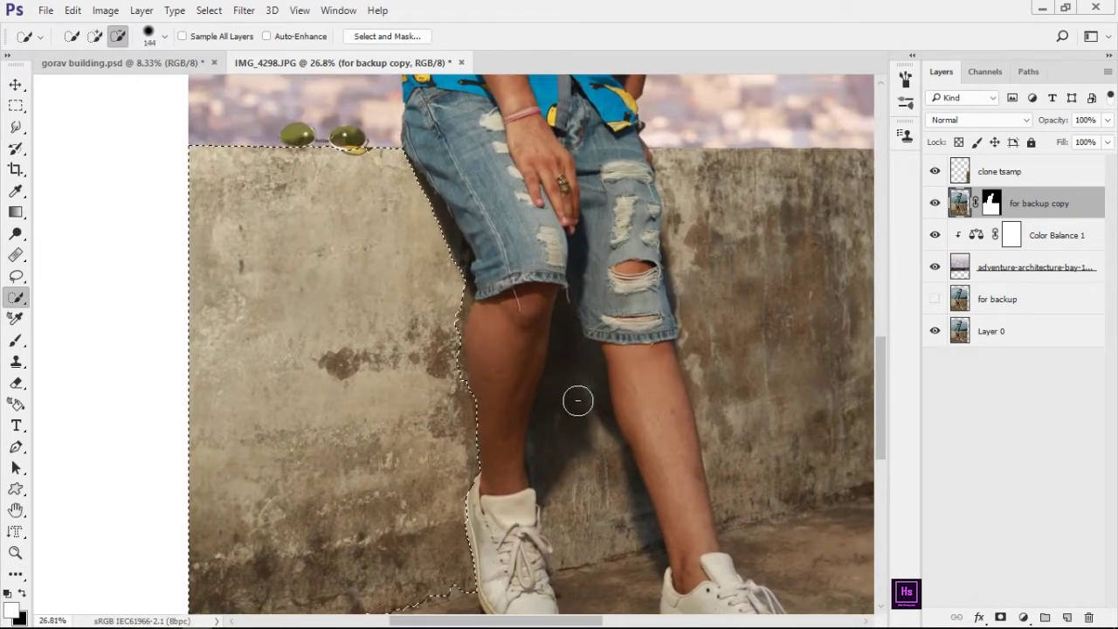
pyautogui.moveTo(572, 390)
pyautogui.mouseDown()
pyautogui.moveTo(586, 449)
pyautogui.moveTo(632, 526)
pyautogui.mouseUp()
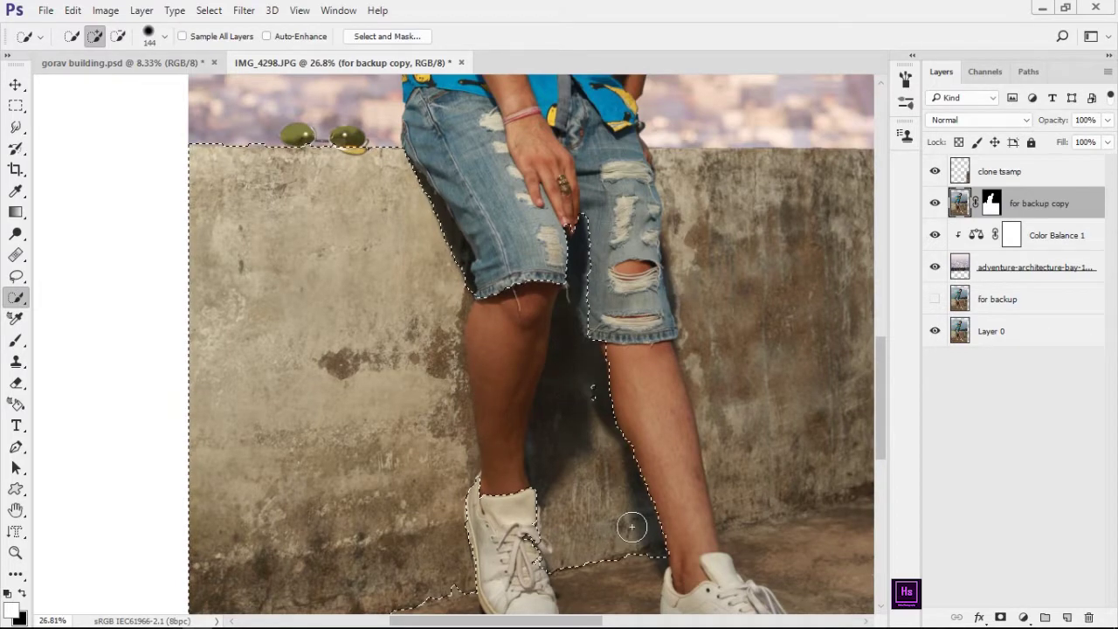
pyautogui.moveTo(594, 429)
pyautogui.mouseDown()
pyautogui.moveTo(548, 443)
pyautogui.moveTo(373, 451)
pyautogui.mouseUp()
pyautogui.moveTo(574, 352)
pyautogui.mouseDown()
pyautogui.moveTo(699, 374)
pyautogui.moveTo(611, 498)
pyautogui.moveTo(625, 455)
pyautogui.mouseUp()
# Step: On Layer 0, subtract the shorts and left leg from the wall selection
pyautogui.click(991, 331)
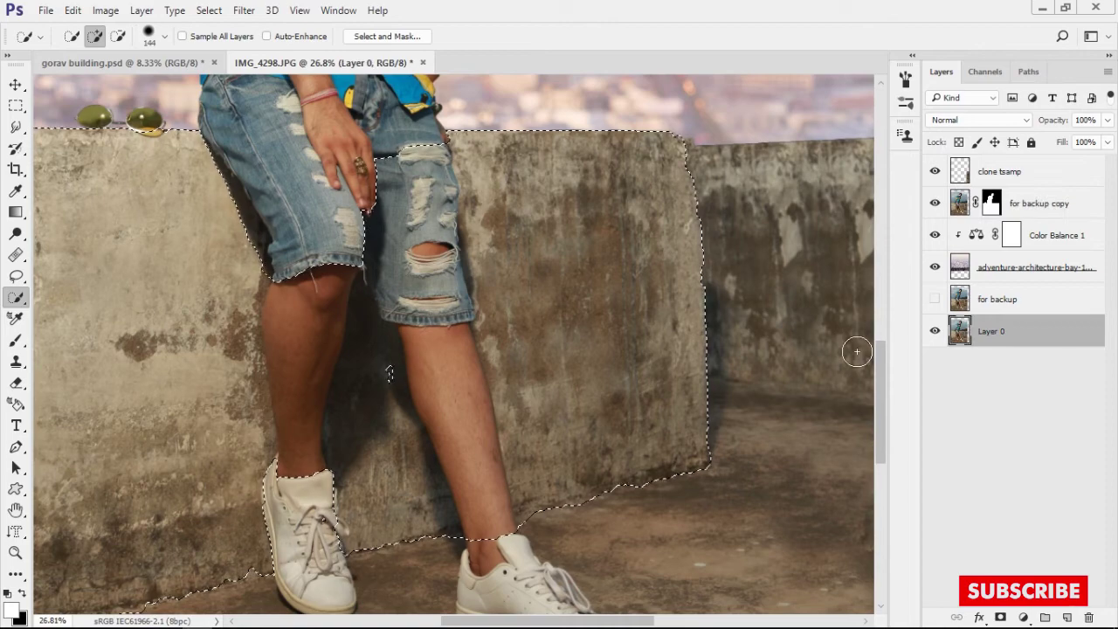
pyautogui.press('alt')
pyautogui.scroll(2, 398, 204)
pyautogui.moveTo(411, 218); pyautogui.dragTo(408, 322)
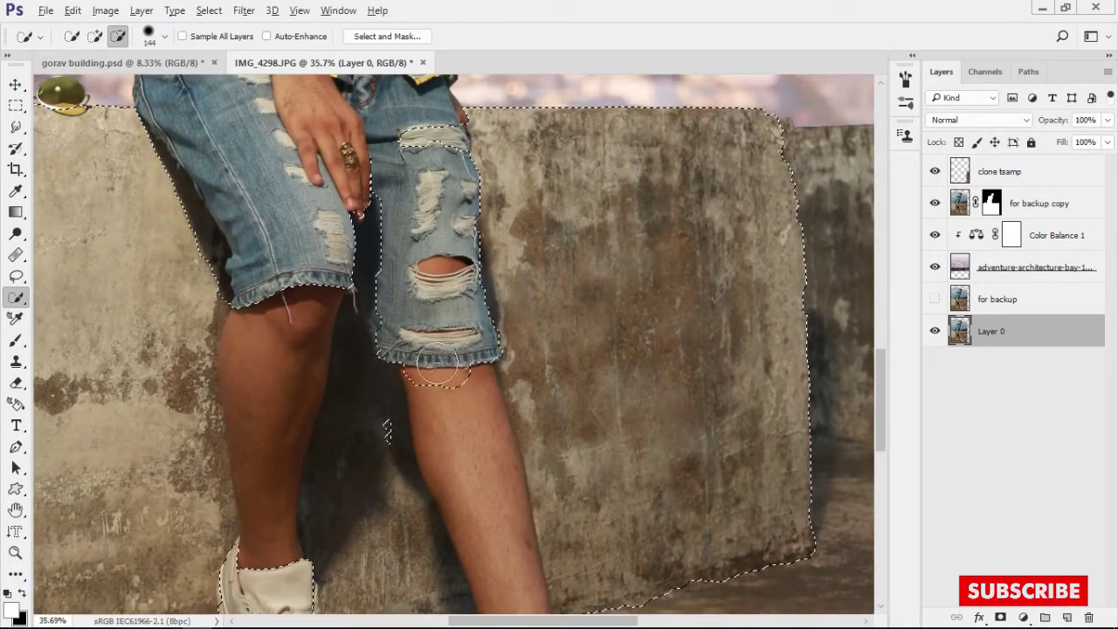
pyautogui.moveTo(434, 393); pyautogui.dragTo(475, 395)
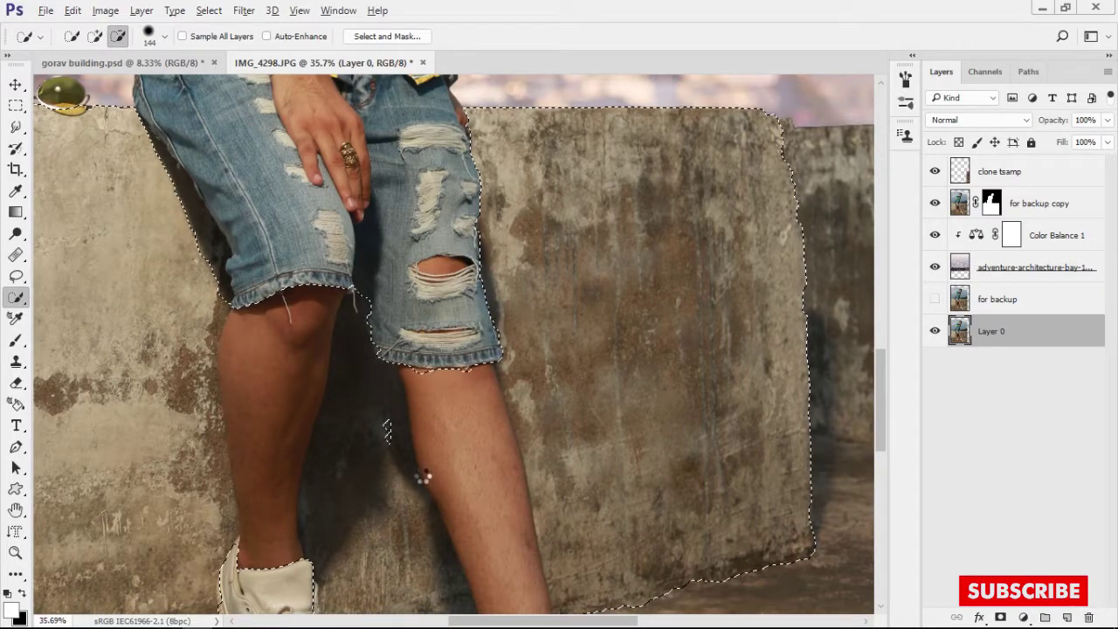
pyautogui.press('alt')
pyautogui.moveTo(286, 360)
pyautogui.mouseDown()
pyautogui.moveTo(274, 381)
pyautogui.moveTo(282, 548)
pyautogui.mouseUp()
pyautogui.hotkey('ctrl', '0')
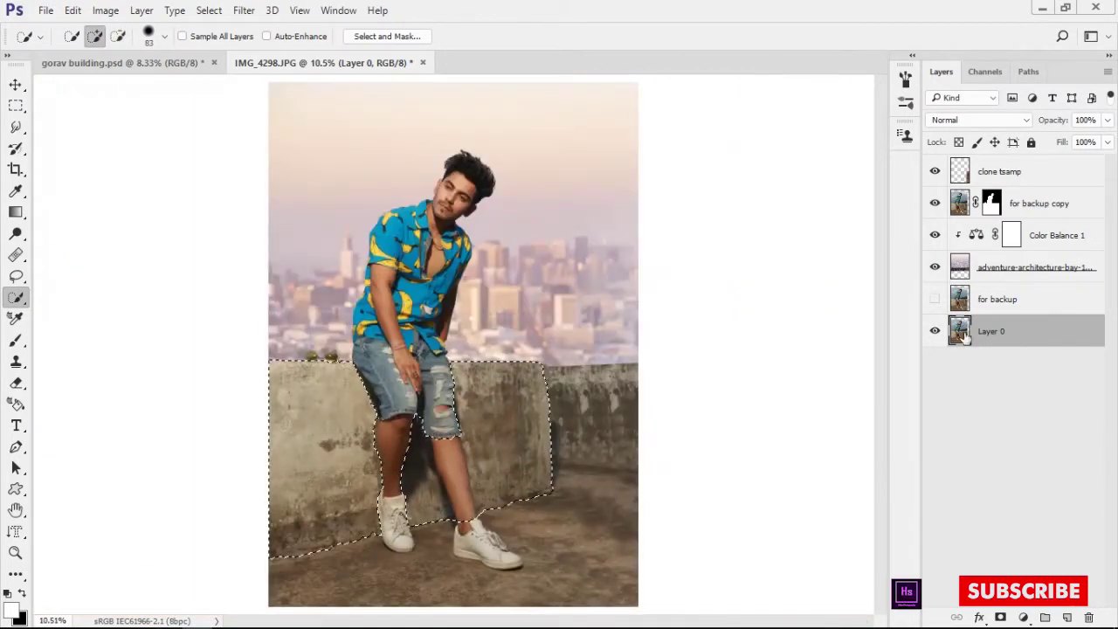
# Step: Output the wall selection as masked Layer 0 copy and move it to the top
pyautogui.click(385, 37)
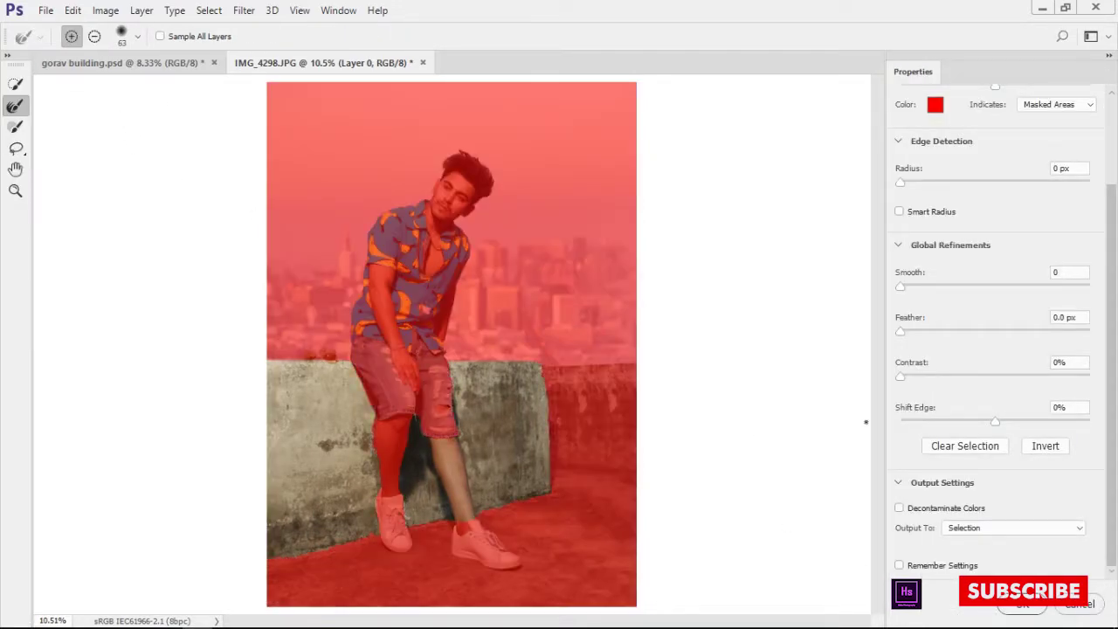
pyautogui.click(1027, 531)
pyautogui.click(1013, 571)
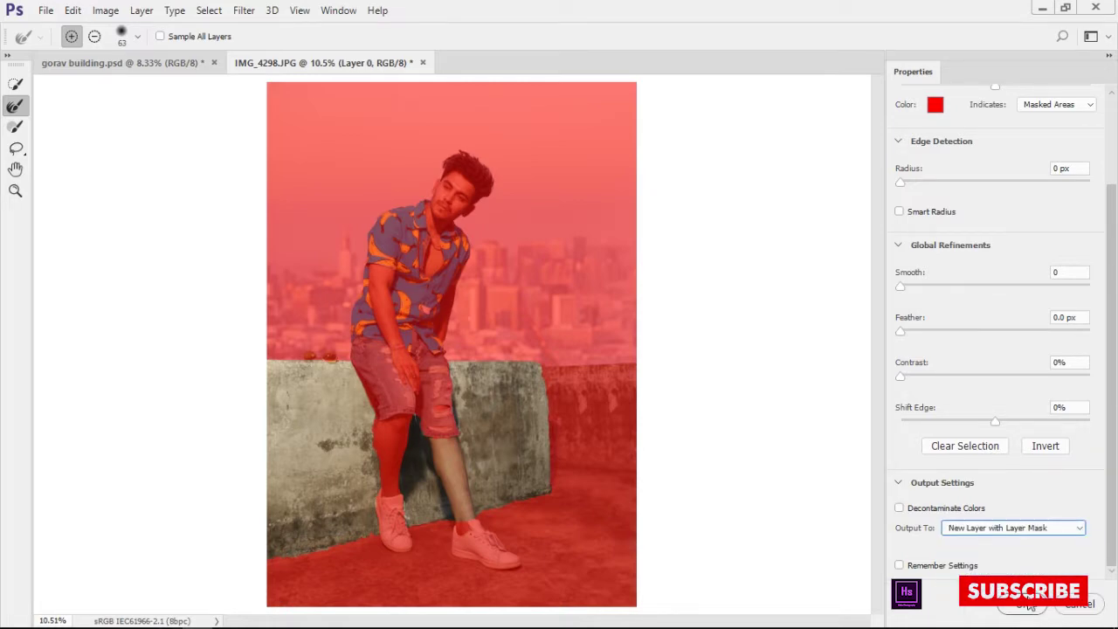
pyautogui.press('Return')
pyautogui.moveTo(1035, 336)
pyautogui.mouseDown()
pyautogui.moveTo(1039, 177)
pyautogui.moveTo(1043, 164)
pyautogui.moveTo(1061, 166)
pyautogui.mouseUp()
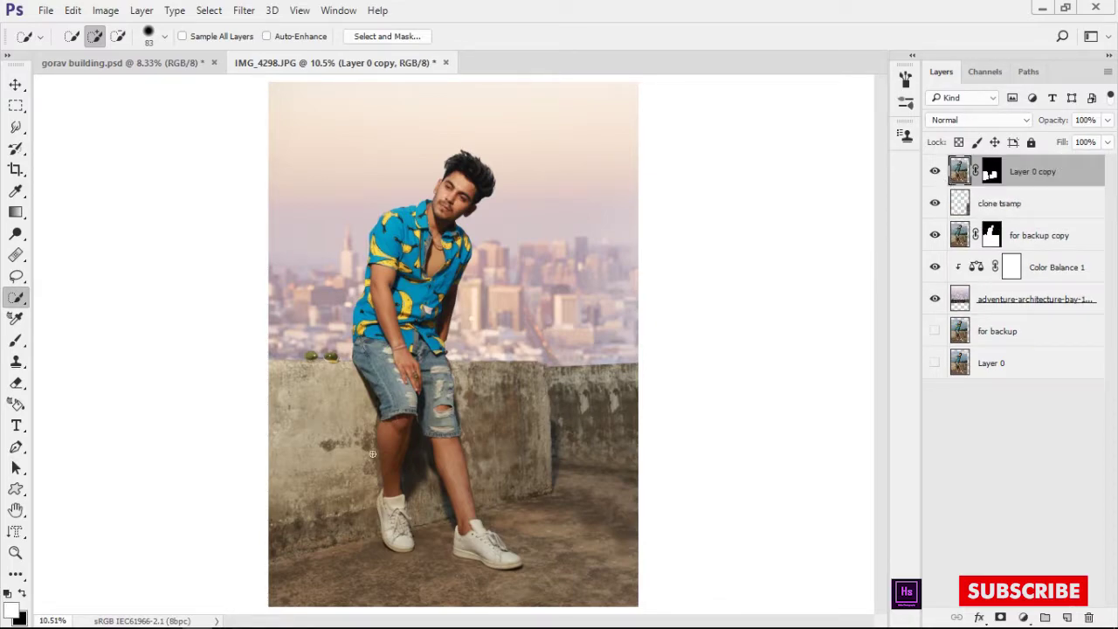
# Step: Isolate Layer 0 copy and paint its mask to reveal wall and skin along the wall edge
pyautogui.scroll(2, 372, 453)
pyautogui.scroll(3, 361, 405)
pyautogui.scroll(2, 362, 405)
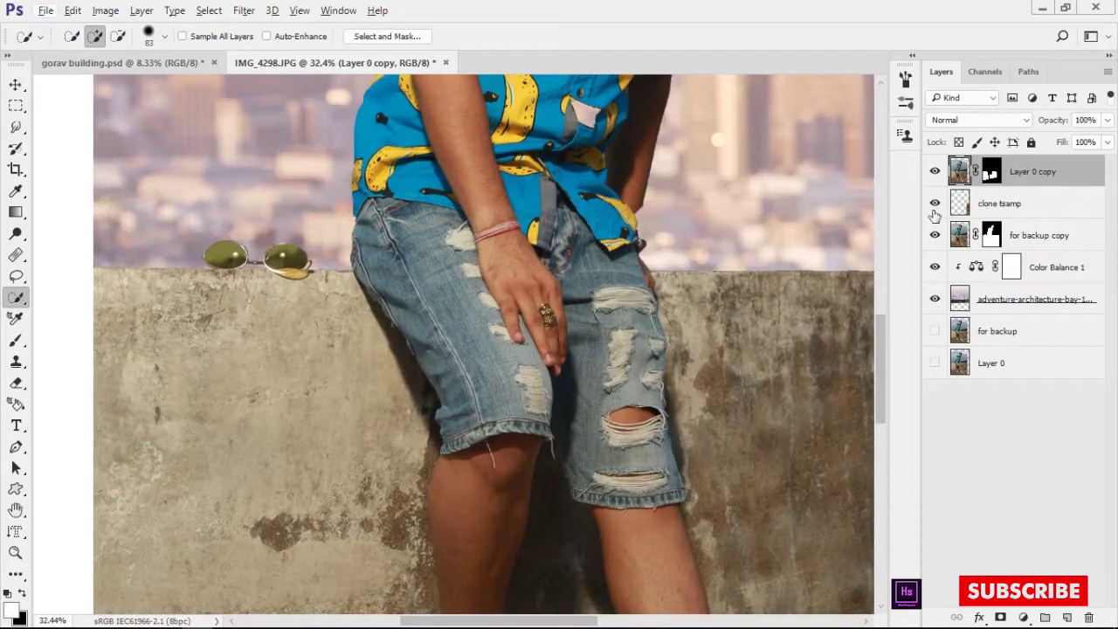
pyautogui.click(936, 298)
pyautogui.moveTo(429, 501)
pyautogui.mouseDown()
pyautogui.moveTo(482, 332)
pyautogui.moveTo(495, 388)
pyautogui.mouseUp()
pyautogui.scroll(1, 483, 367)
pyautogui.press('b')
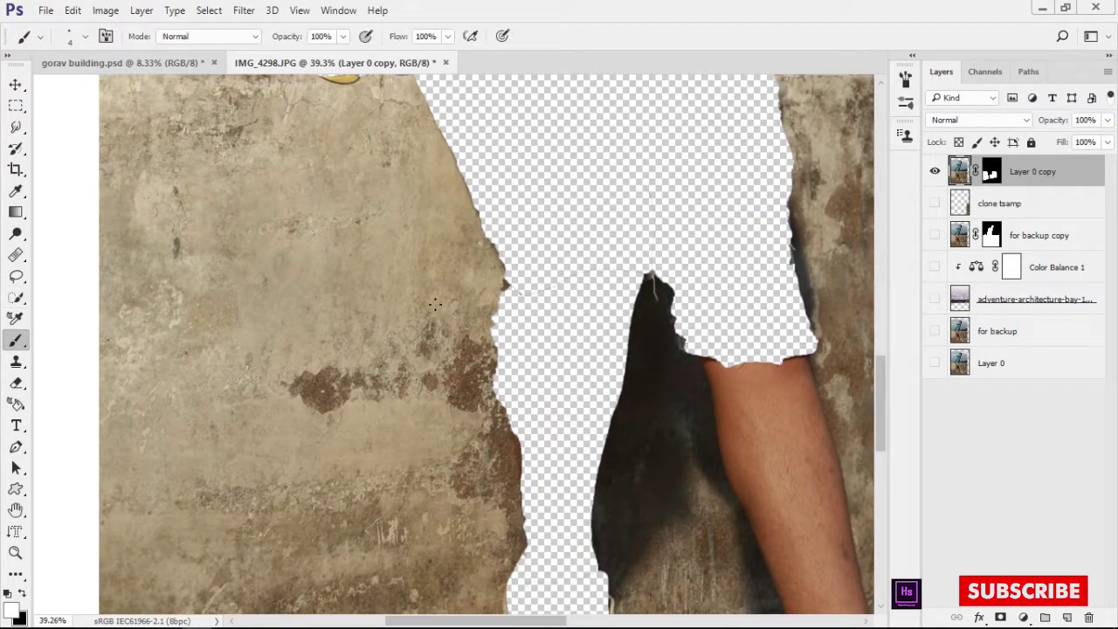
pyautogui.moveTo(465, 225); pyautogui.dragTo(472, 234)
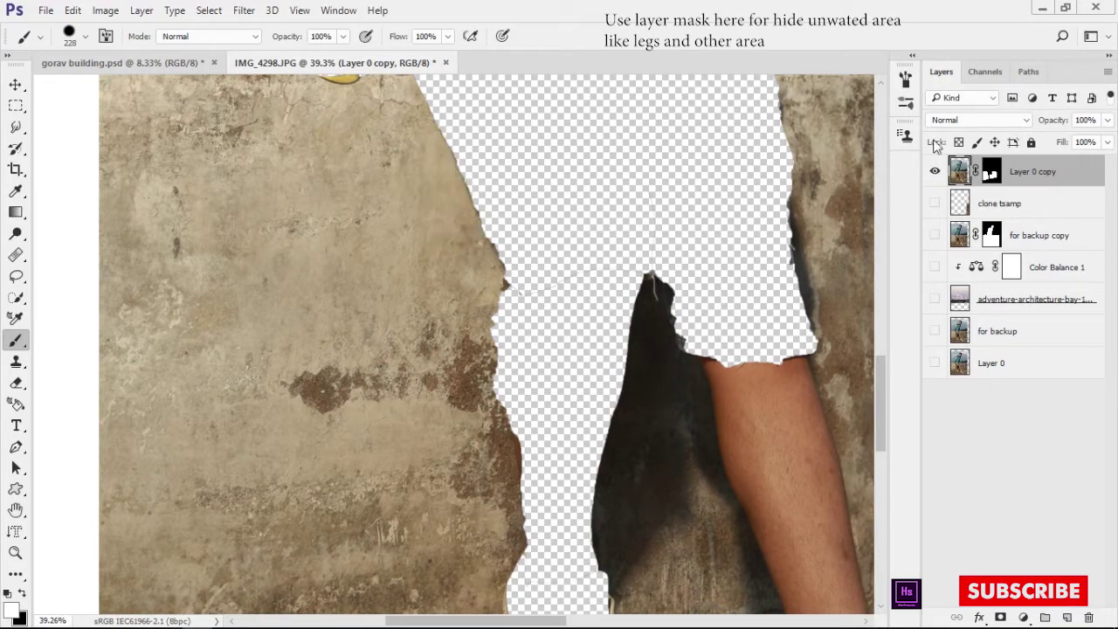
pyautogui.click(992, 175)
pyautogui.moveTo(441, 105)
pyautogui.mouseDown()
pyautogui.moveTo(477, 429)
pyautogui.moveTo(492, 418)
pyautogui.mouseUp()
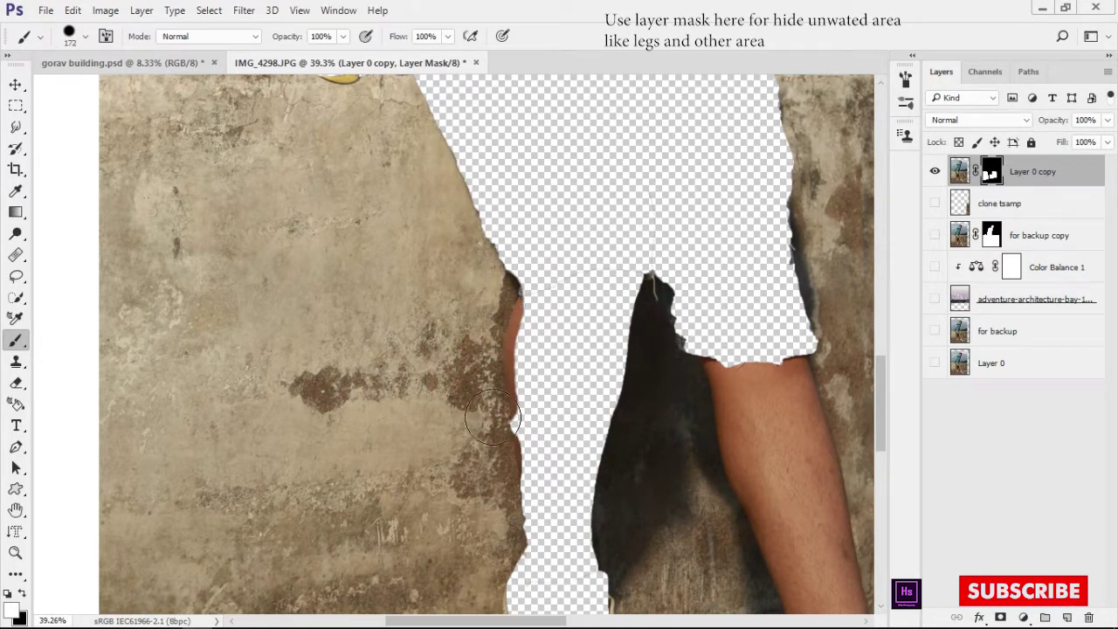
# Step: Mask out the stray light fragment on the wall edge of Layer 0 copy
pyautogui.scroll(2, 520, 517)
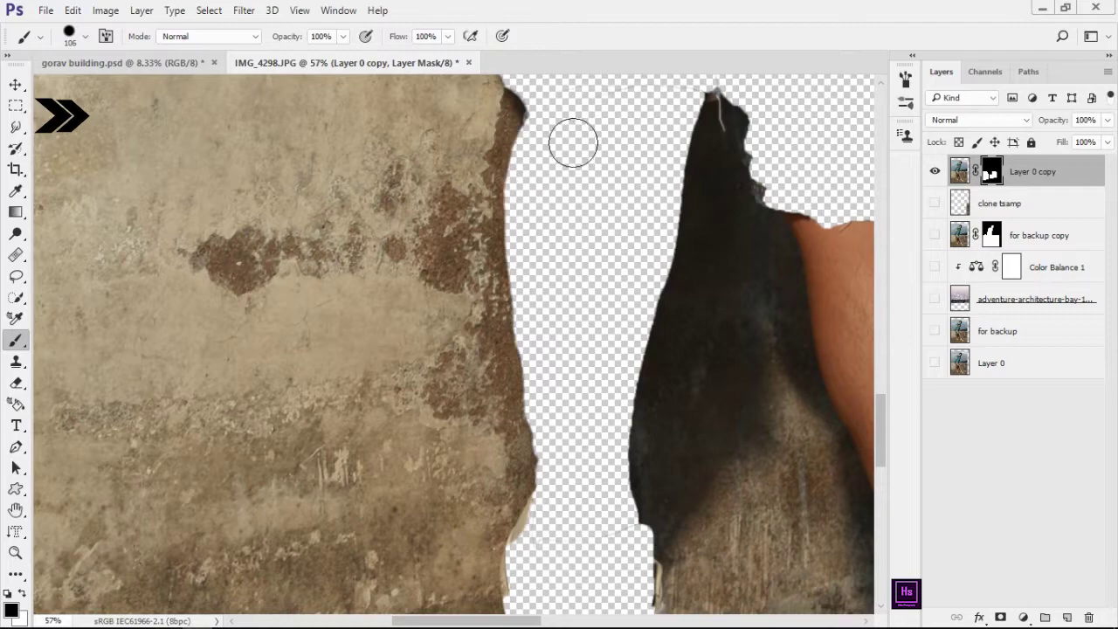
pyautogui.scroll(-3, 551, 425)
pyautogui.scroll(2, 571, 393)
pyautogui.scroll(1, 619, 429)
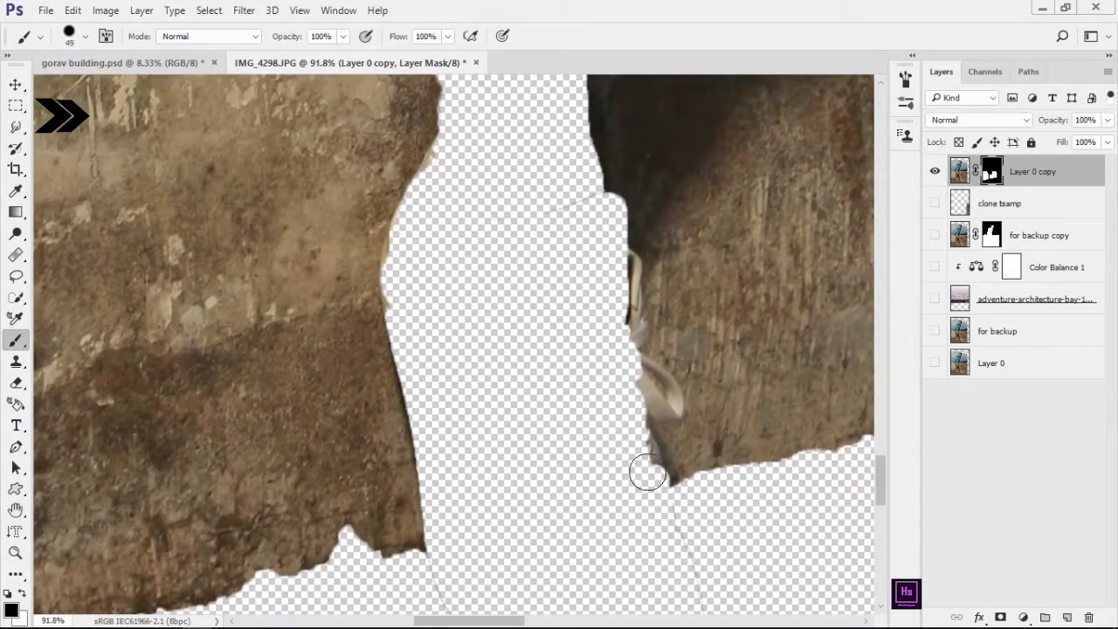
pyautogui.scroll(2, 643, 371)
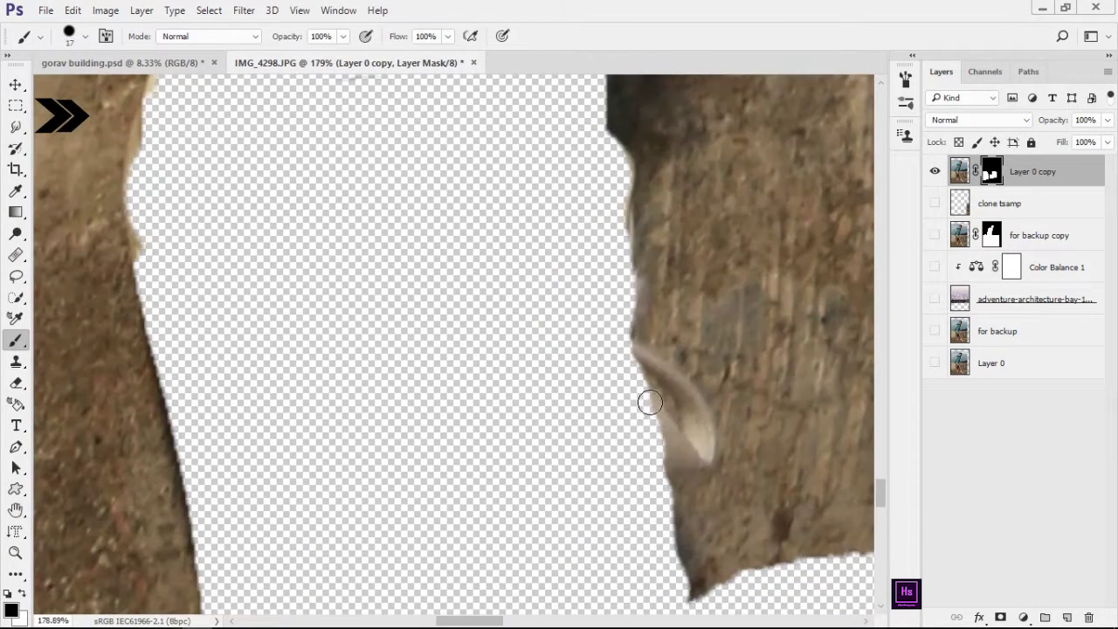
pyautogui.moveTo(689, 463); pyautogui.dragTo(696, 415)
pyautogui.scroll(-2, 643, 404)
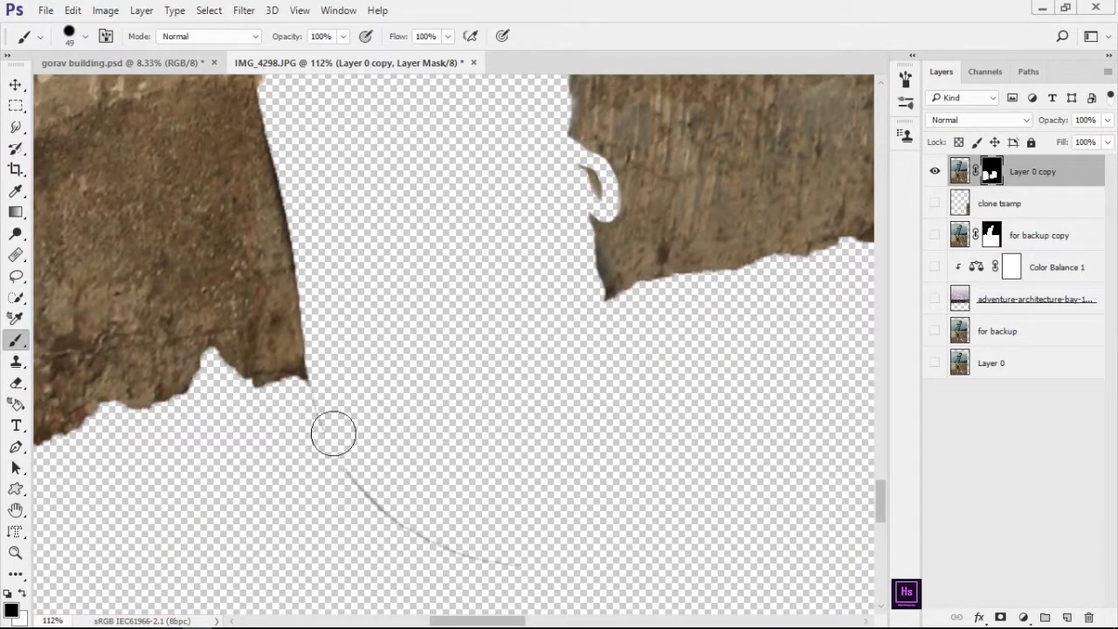
# Step: With a much larger black brush, hide the wall's ragged bottom edge in the mask
pyautogui.press('x')
pyautogui.hscroll(-3, 548, 499)
pyautogui.hscroll(-3, 522, 330)
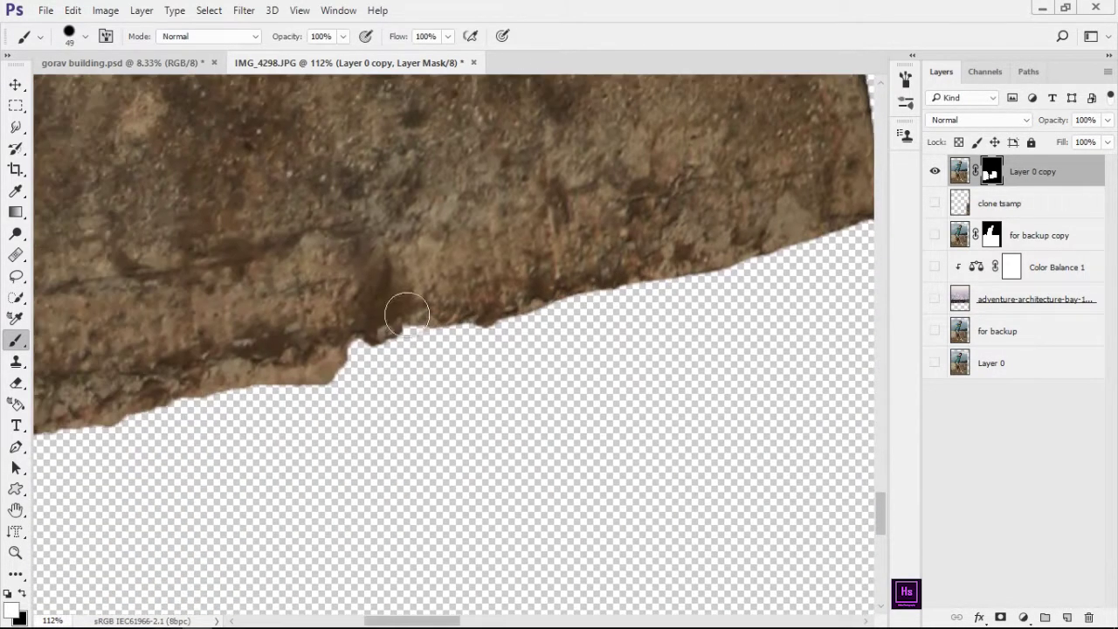
pyautogui.scroll(-2, 234, 422)
pyautogui.press('x')
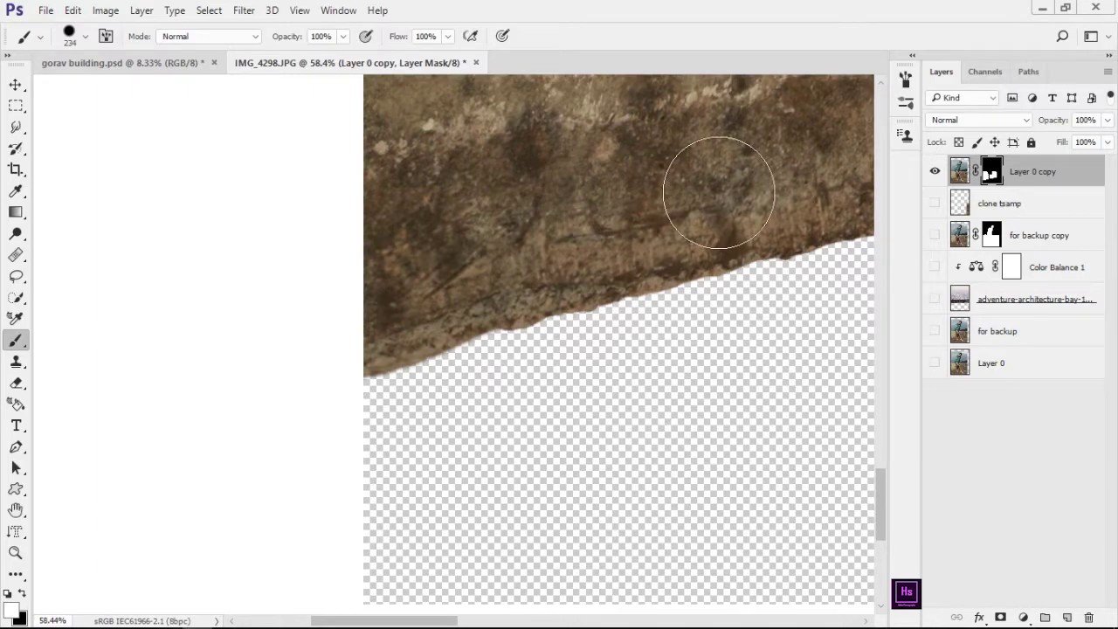
pyautogui.moveTo(724, 195); pyautogui.dragTo(432, 393)
pyautogui.press('x')
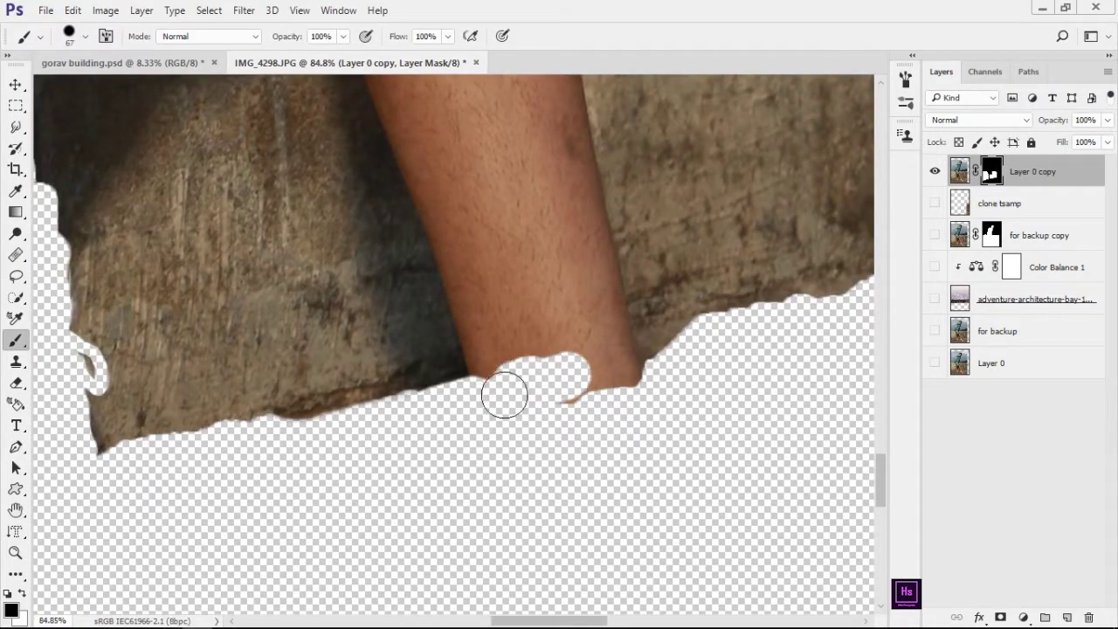
pyautogui.moveTo(486, 437); pyautogui.dragTo(646, 354)
# Step: Quick Select the leg behind the wall, paint it out of the mask, then deselect
pyautogui.scroll(-2, 463, 301)
pyautogui.scroll(2, 463, 302)
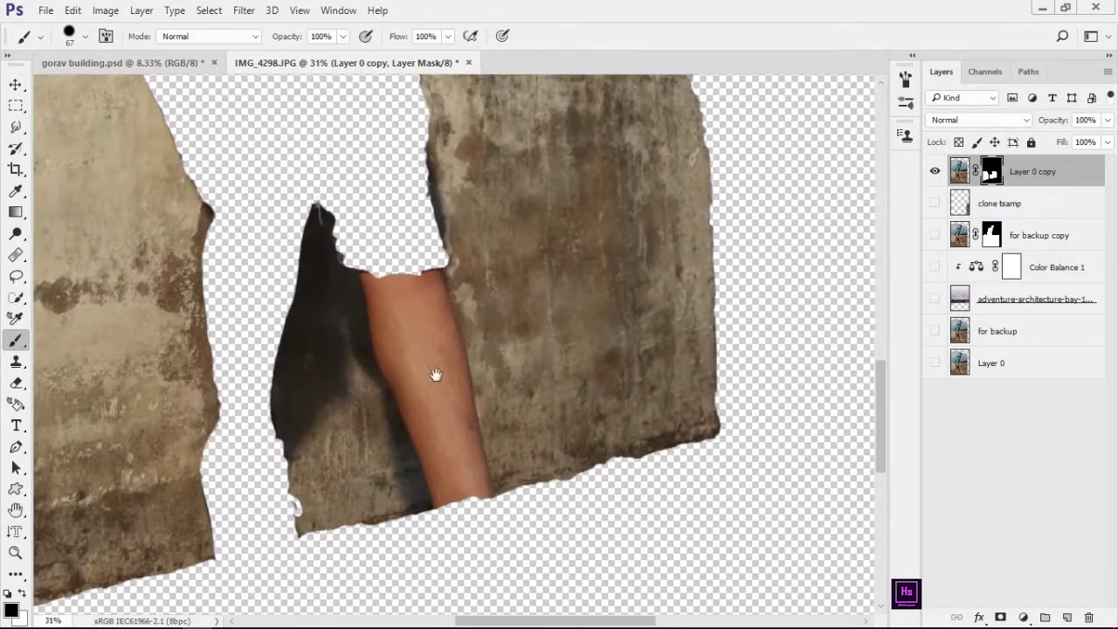
pyautogui.scroll(1, 434, 375)
pyautogui.press('w')
pyautogui.moveTo(411, 280)
pyautogui.mouseDown()
pyautogui.moveTo(442, 361)
pyautogui.moveTo(450, 448)
pyautogui.mouseUp()
pyautogui.press('b')
pyautogui.moveTo(401, 254)
pyautogui.mouseDown()
pyautogui.moveTo(387, 312)
pyautogui.moveTo(529, 569)
pyautogui.mouseUp()
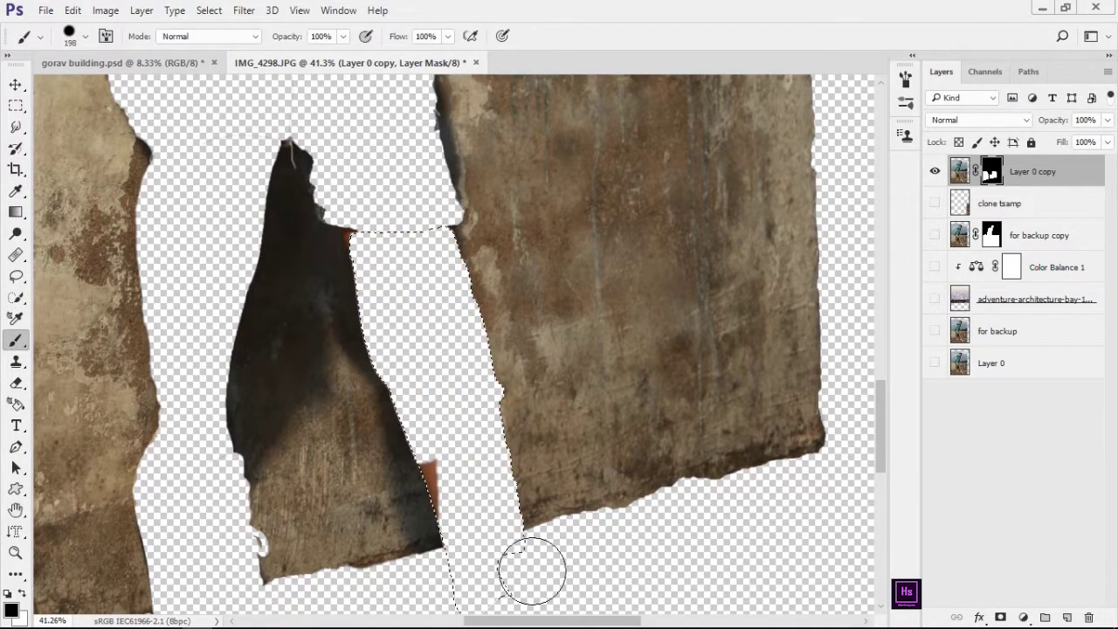
pyautogui.hotkey('ctrl', 'd')
# Step: Make the for backup layer, Layer 0 and the remaining hidden layers visible again
pyautogui.scroll(2, 379, 232)
pyautogui.scroll(1, 330, 196)
pyautogui.scroll(-7, 531, 333)
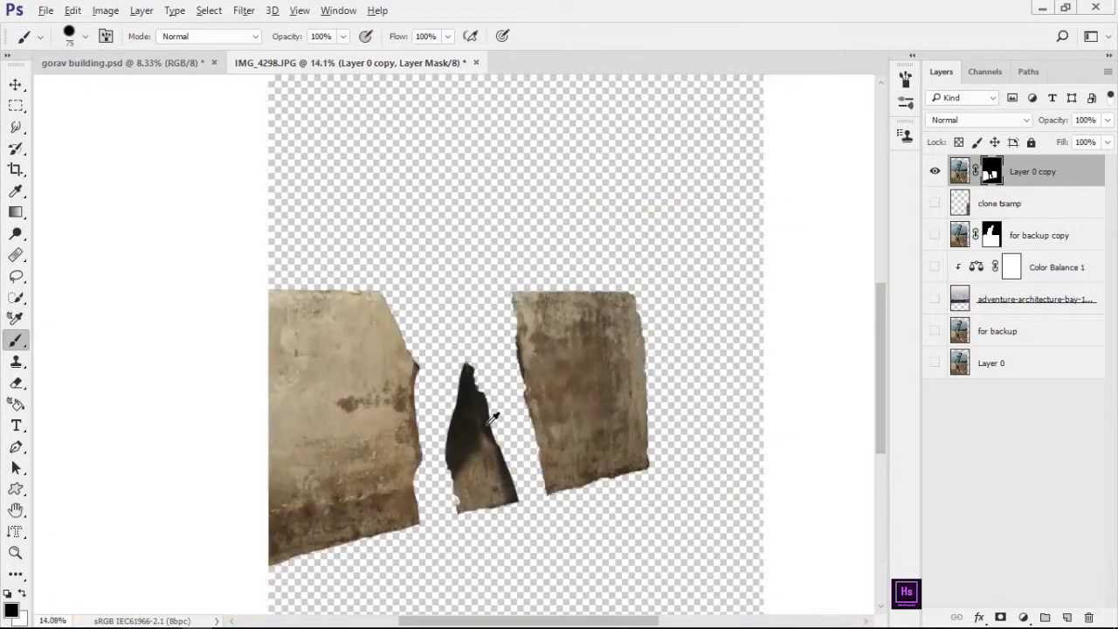
pyautogui.click(934, 332)
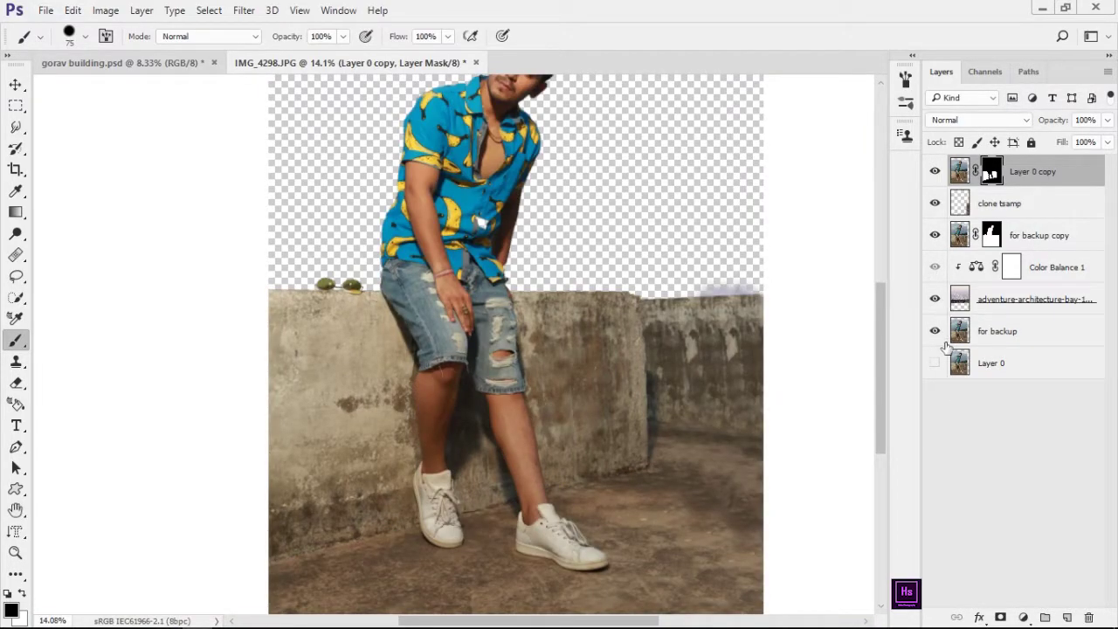
pyautogui.click(934, 362)
pyautogui.click(964, 416)
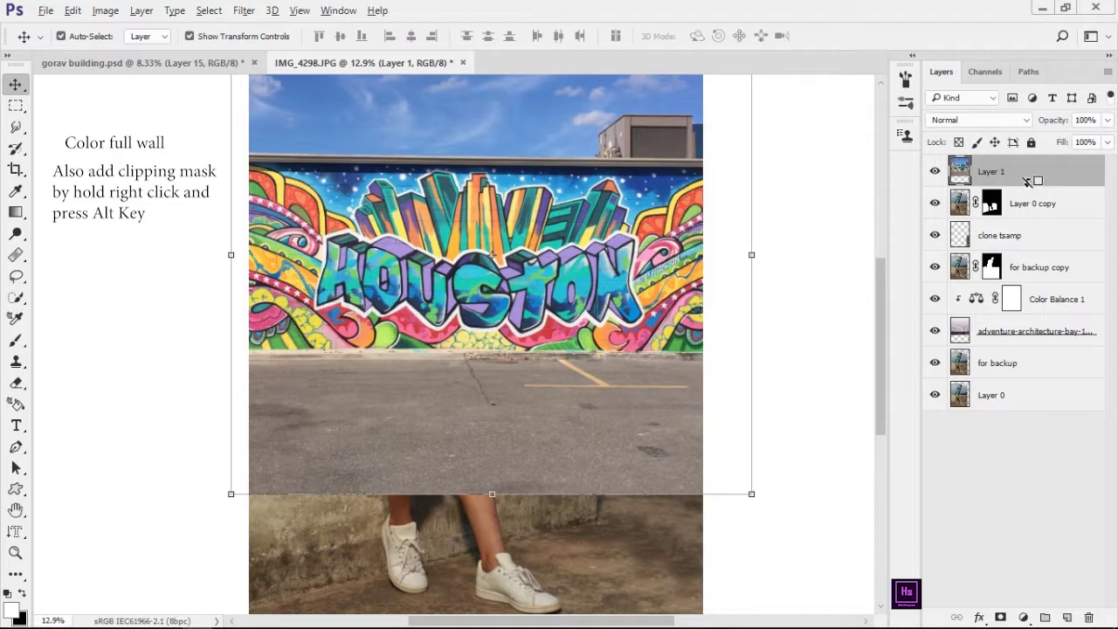
# Step: Clip graffiti Layer 1 to Layer 0 copy and lower it onto the concrete wall
pyautogui.keyDown('alt'); pyautogui.click(1027, 181); pyautogui.keyUp('alt')
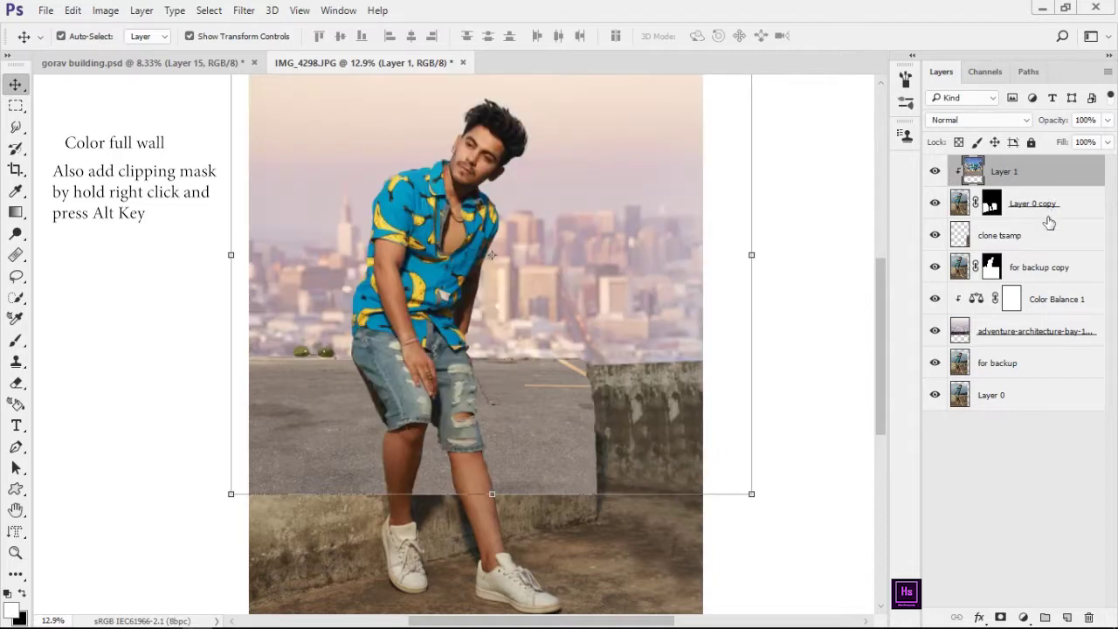
pyautogui.moveTo(591, 297); pyautogui.dragTo(628, 455)
pyautogui.hotkey('ctrl', 'z')
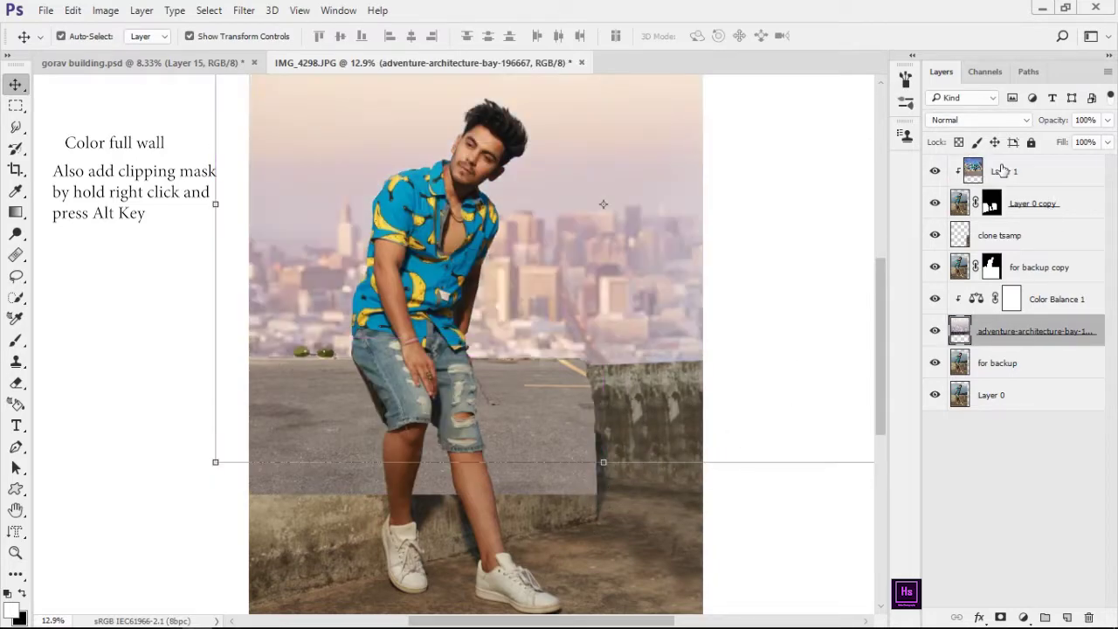
pyautogui.hotkey('ctrl', 'z')
pyautogui.moveTo(576, 297); pyautogui.dragTo(601, 471)
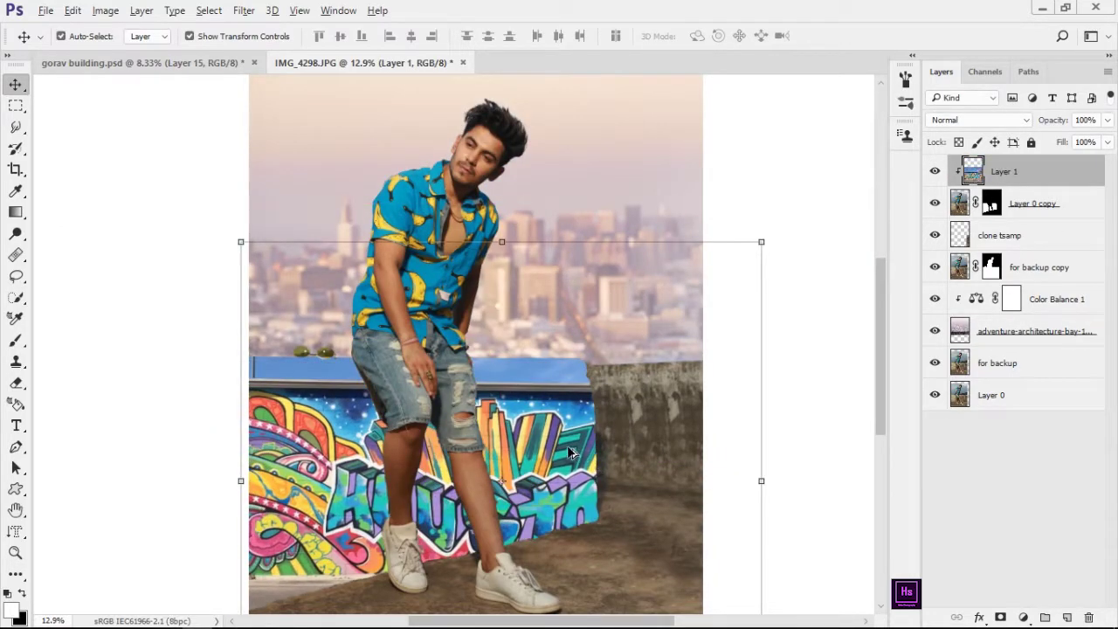
pyautogui.scroll(-3, 629, 470)
# Step: Duplicate the graffiti layer as a hidden backup Layer 1 copy, keeping Layer 1 selected
pyautogui.click(671, 409)
pyautogui.click(1013, 177)
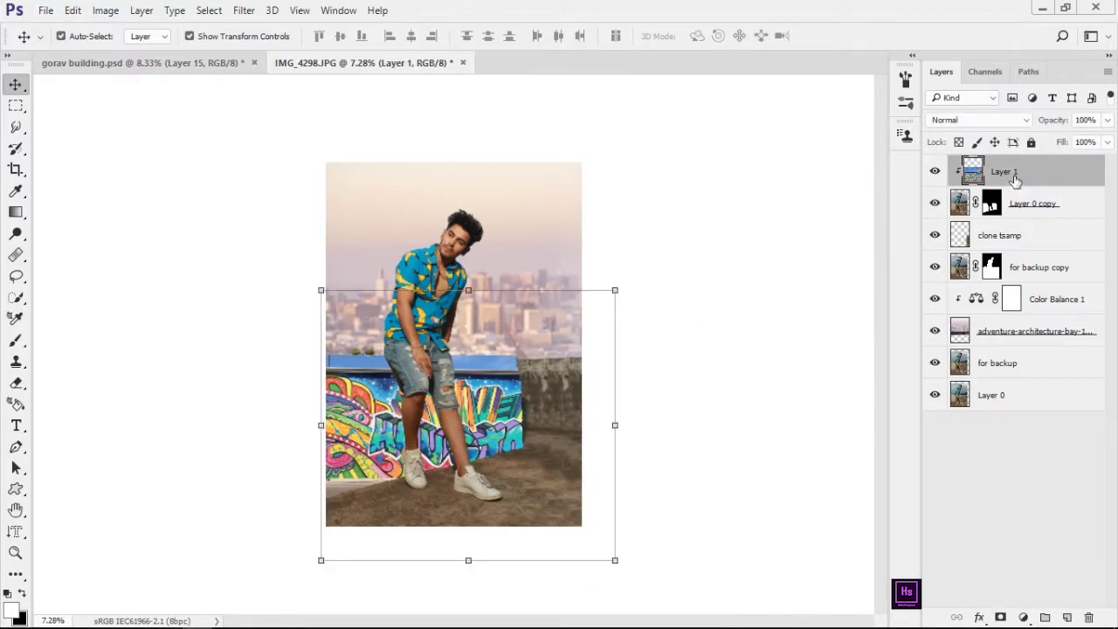
pyautogui.hotkey('ctrl', 'j')
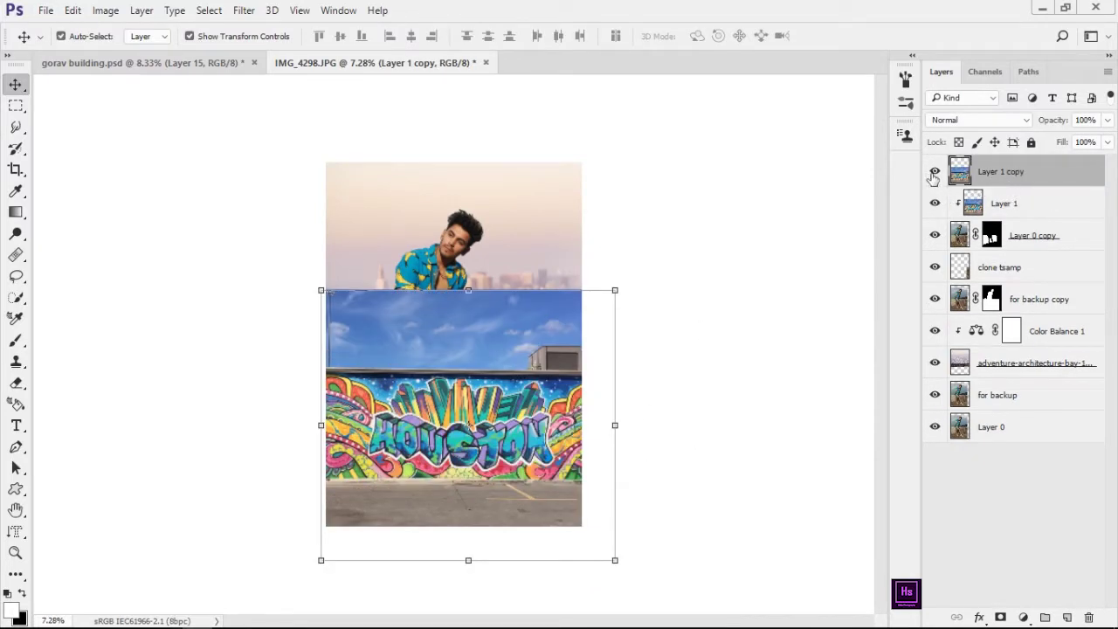
pyautogui.click(934, 172)
pyautogui.click(1013, 201)
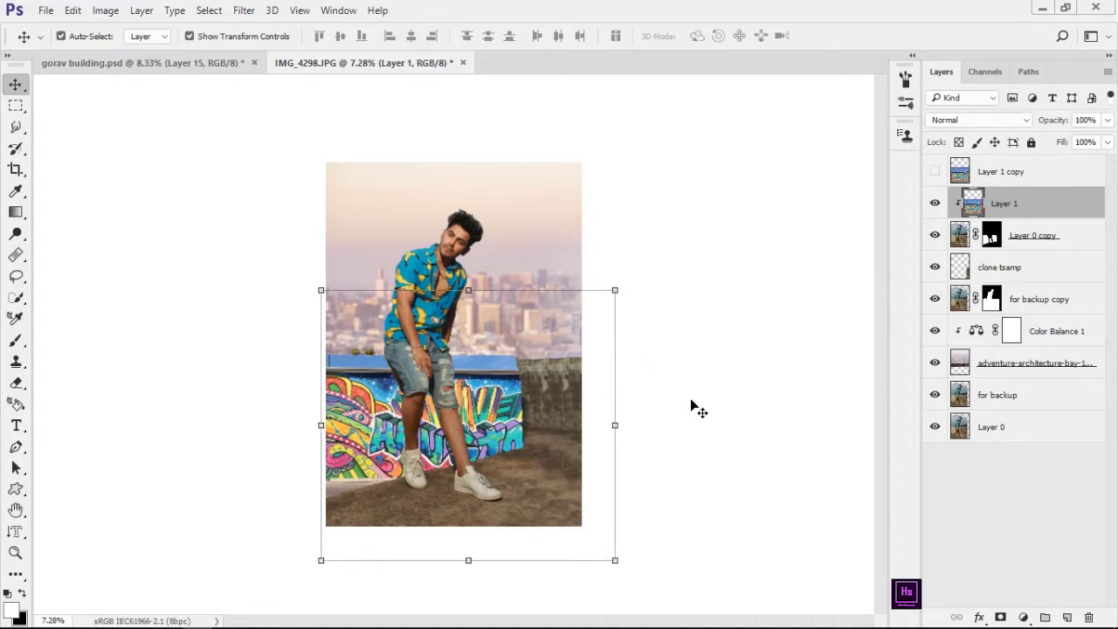
pyautogui.keyDown('shift'); pyautogui.click(659, 406); pyautogui.keyUp('shift')
pyautogui.click(483, 412)
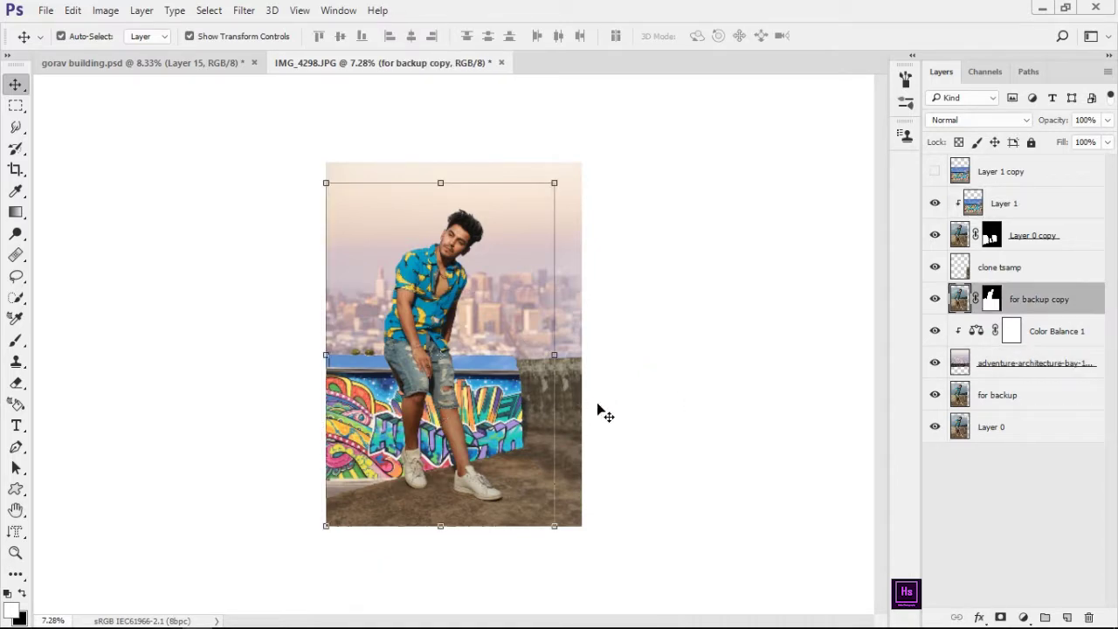
# Step: Scale, skew and distort graffiti Layer 1 to match the wall's perspective, then commit
pyautogui.click(978, 204)
pyautogui.moveTo(614, 291); pyautogui.dragTo(661, 280)
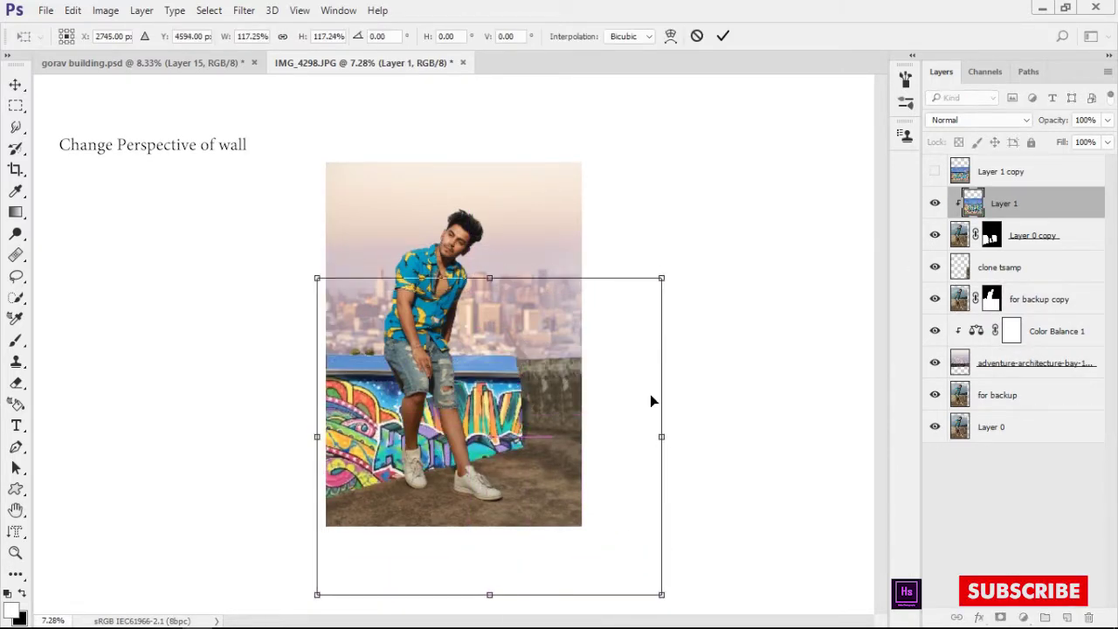
pyautogui.moveTo(650, 394)
pyautogui.mouseDown()
pyautogui.moveTo(706, 343)
pyautogui.moveTo(664, 288)
pyautogui.mouseUp()
pyautogui.scroll(2, 491, 457)
pyautogui.scroll(-3, 491, 457)
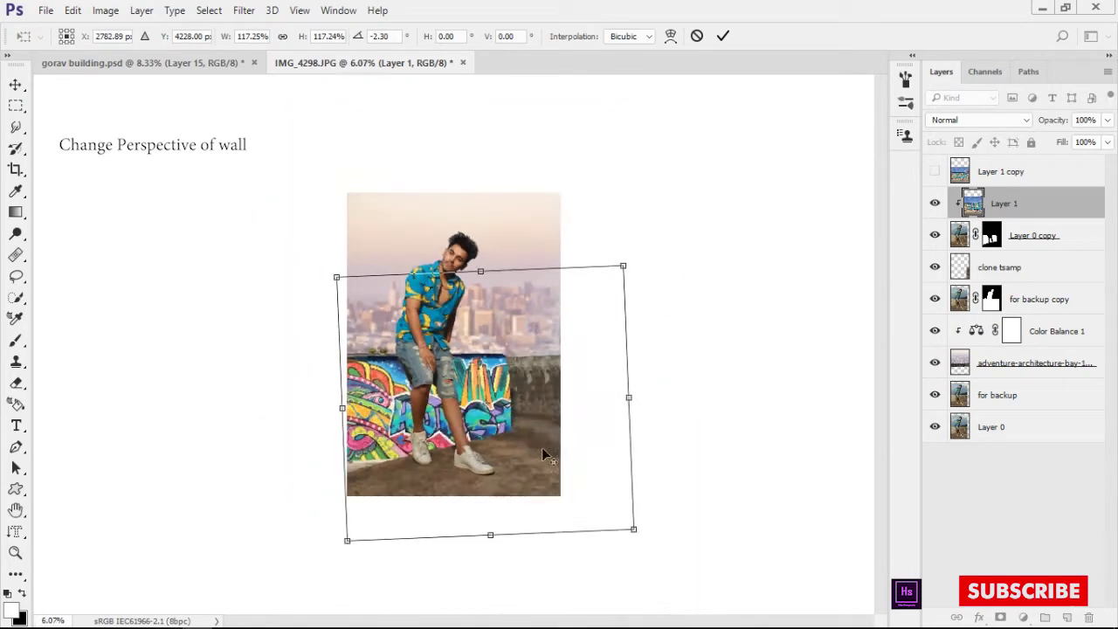
pyautogui.moveTo(542, 447)
pyautogui.mouseDown()
pyautogui.moveTo(438, 432)
pyautogui.moveTo(438, 359)
pyautogui.mouseUp()
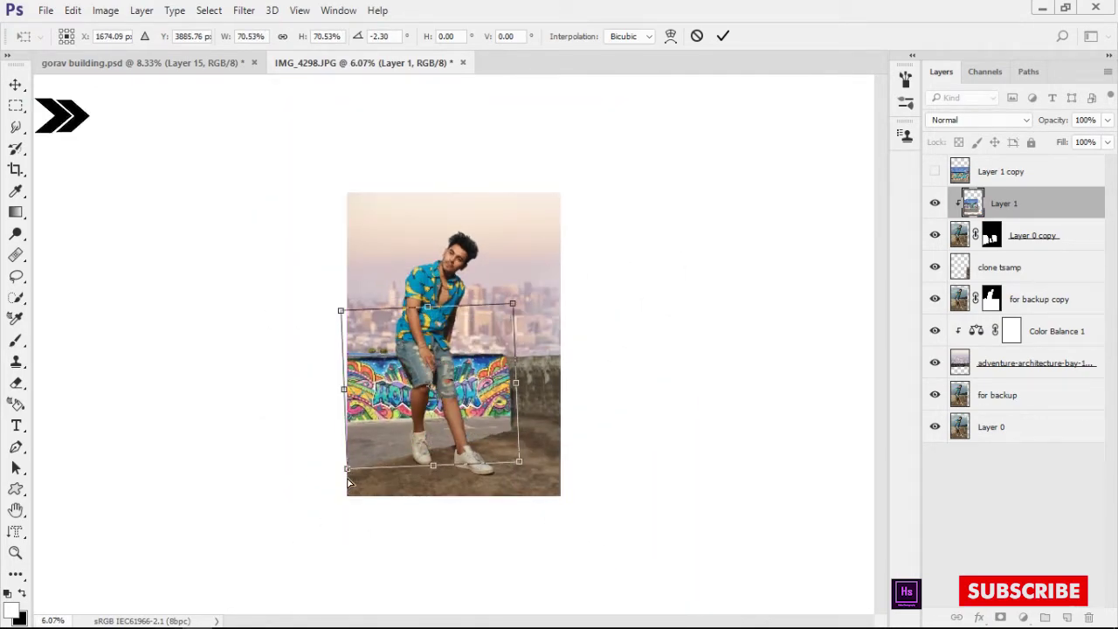
pyautogui.moveTo(347, 468); pyautogui.dragTo(347, 515)
pyautogui.moveTo(397, 437); pyautogui.dragTo(380, 423)
pyautogui.moveTo(581, 385); pyautogui.dragTo(585, 391)
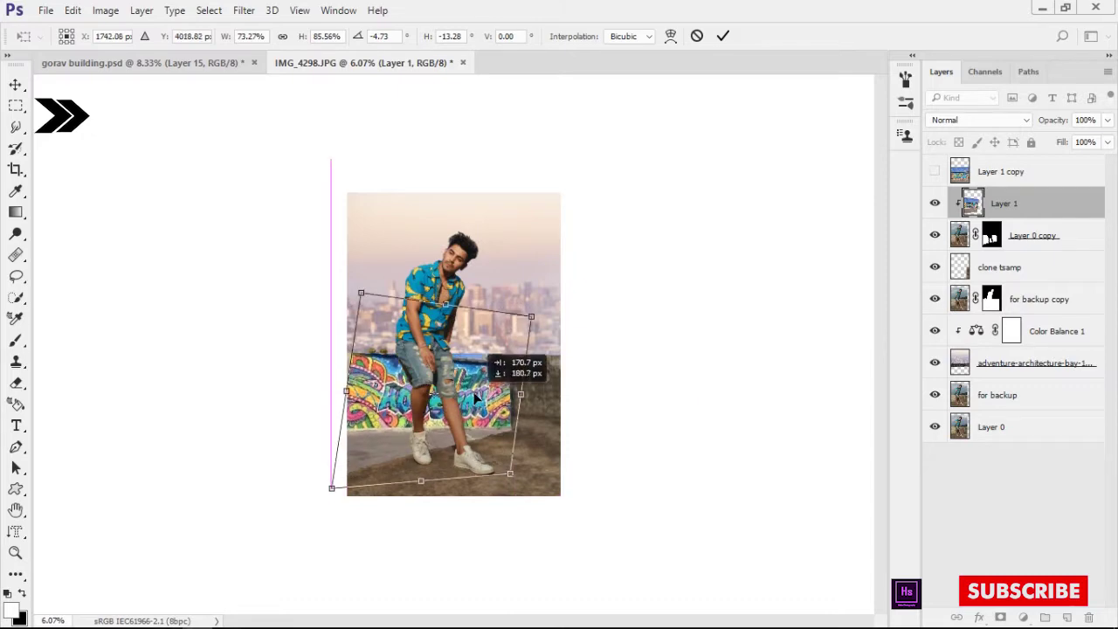
pyautogui.moveTo(516, 467); pyautogui.dragTo(636, 476)
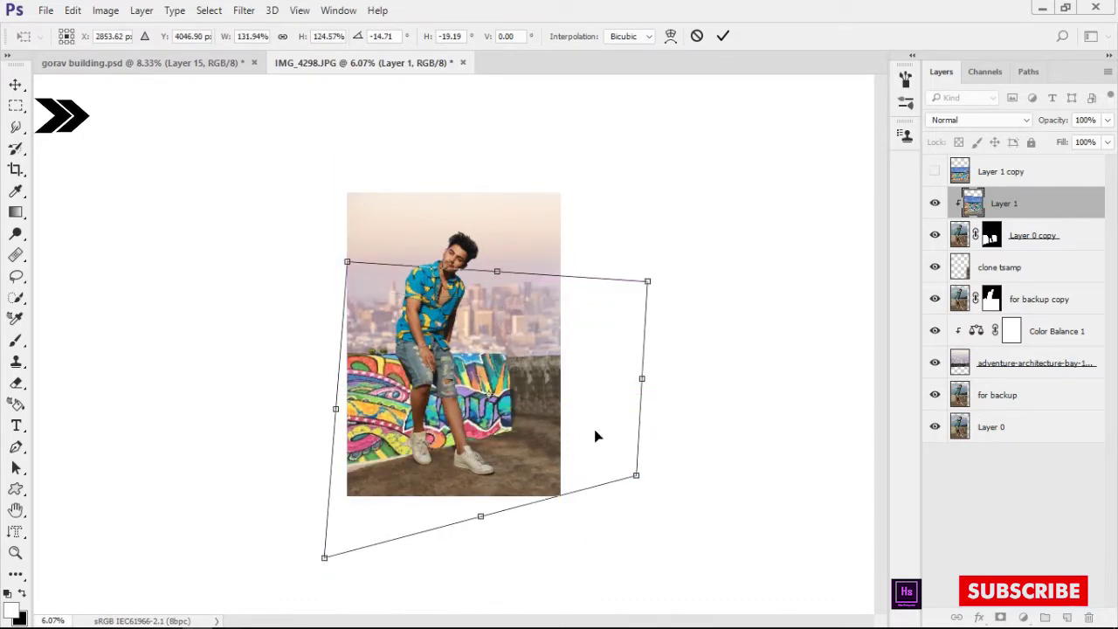
pyautogui.moveTo(312, 545); pyautogui.dragTo(318, 578)
pyautogui.moveTo(364, 475); pyautogui.dragTo(500, 396)
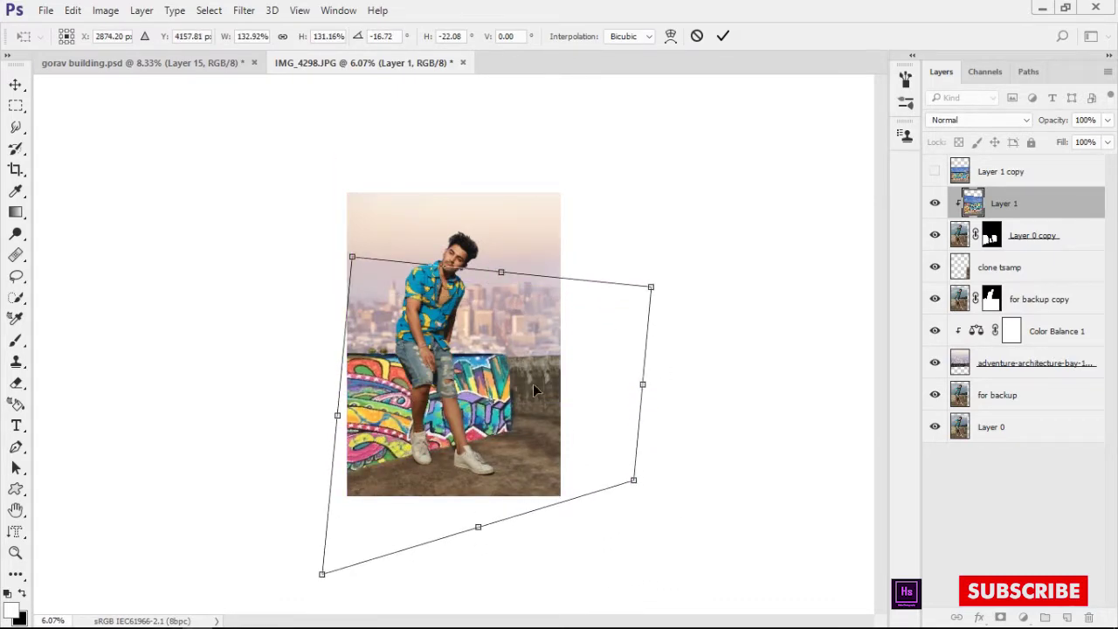
pyautogui.press('Return')
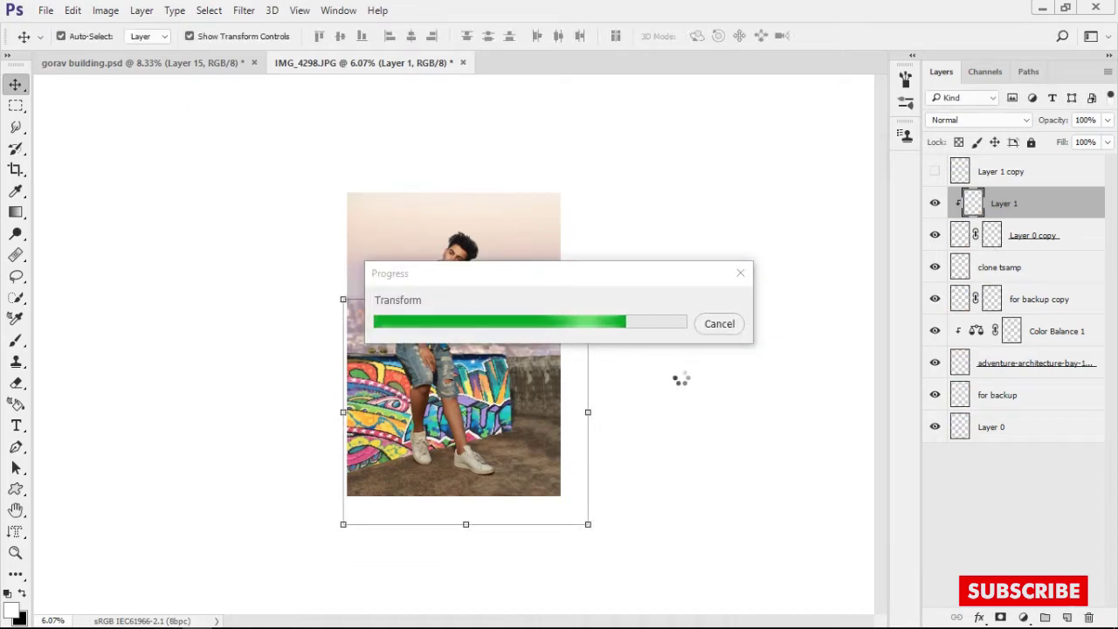
# Step: Rotate the graffiti wall about 1.55° and shift it down-right onto the ledge
pyautogui.scroll(3, 460, 406)
pyautogui.scroll(2, 460, 406)
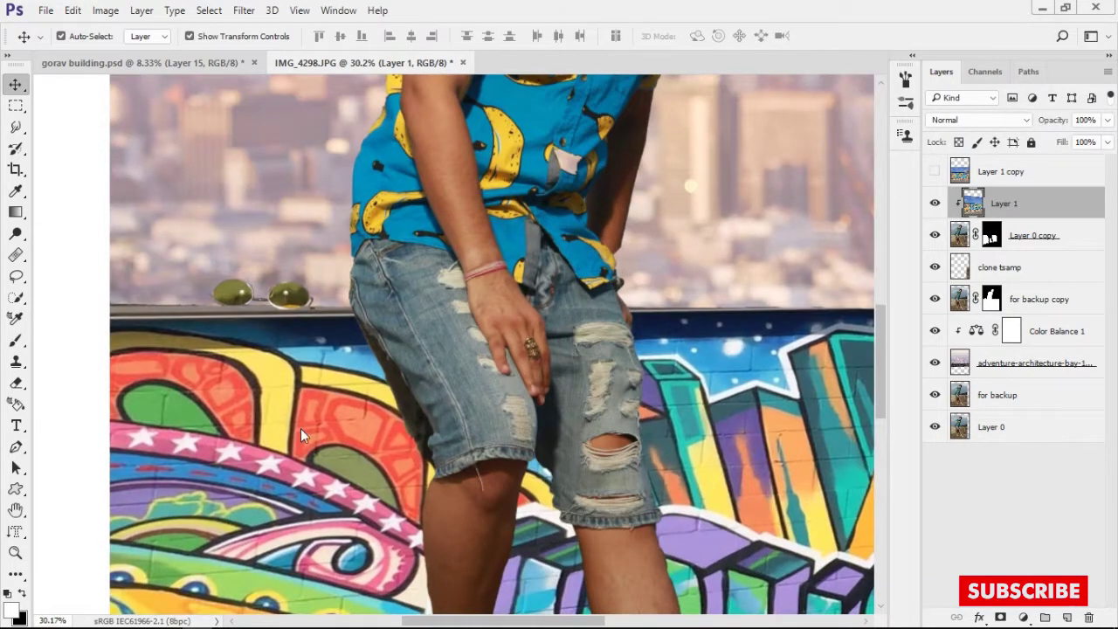
pyautogui.scroll(-4, 299, 427)
pyautogui.hotkey('ctrl', 't')
pyautogui.moveTo(75, 460); pyautogui.dragTo(75, 453)
pyautogui.moveTo(268, 479); pyautogui.dragTo(274, 489)
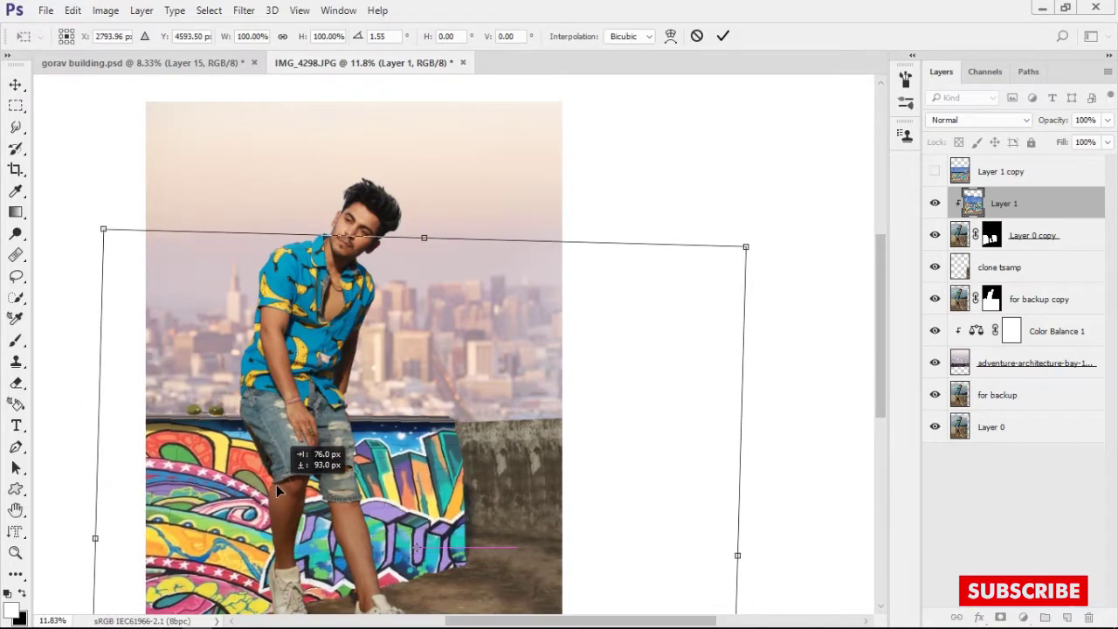
pyautogui.moveTo(274, 489); pyautogui.dragTo(275, 485)
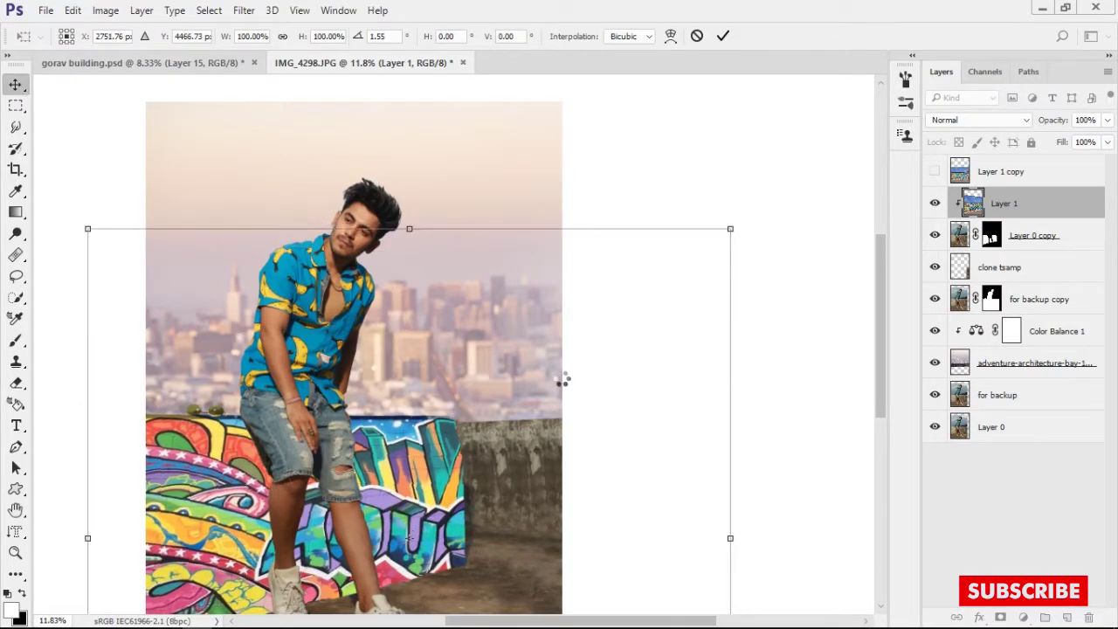
pyautogui.press('Return')
pyautogui.scroll(-2, 741, 399)
# Step: Duplicate the graffiti wall layer and hide the copy
pyautogui.scroll(1, 742, 399)
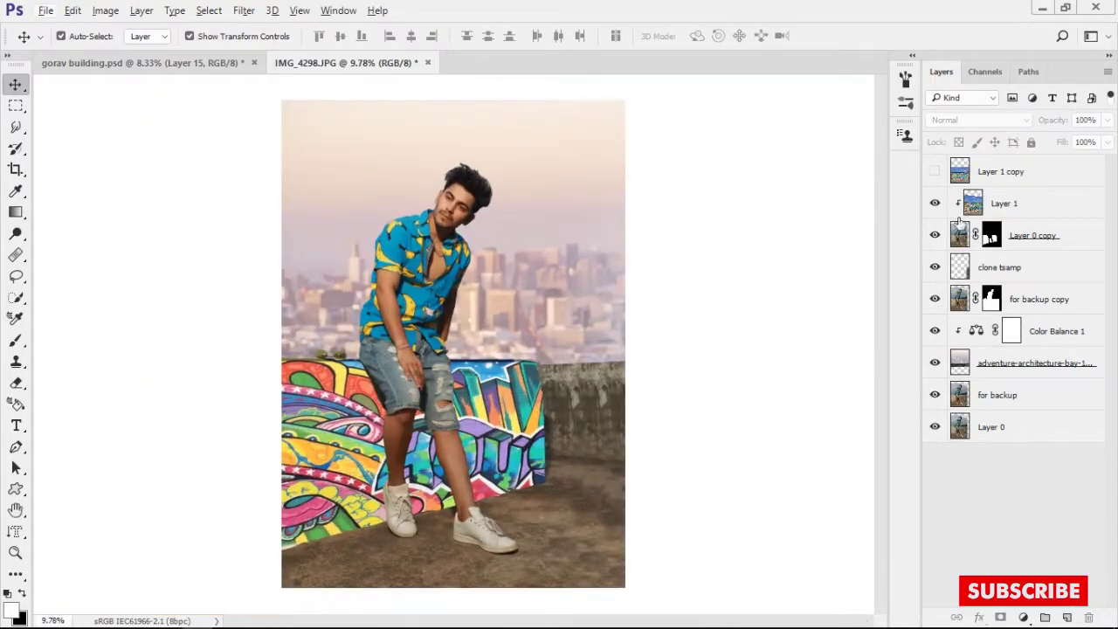
pyautogui.hotkey('ctrl', 'j')
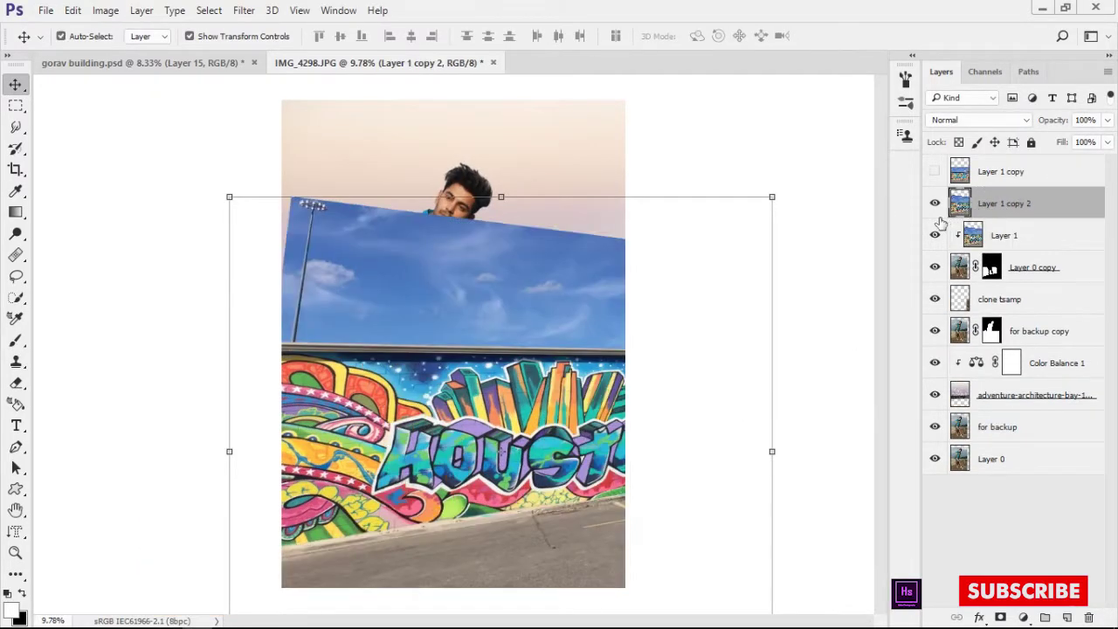
pyautogui.click(935, 203)
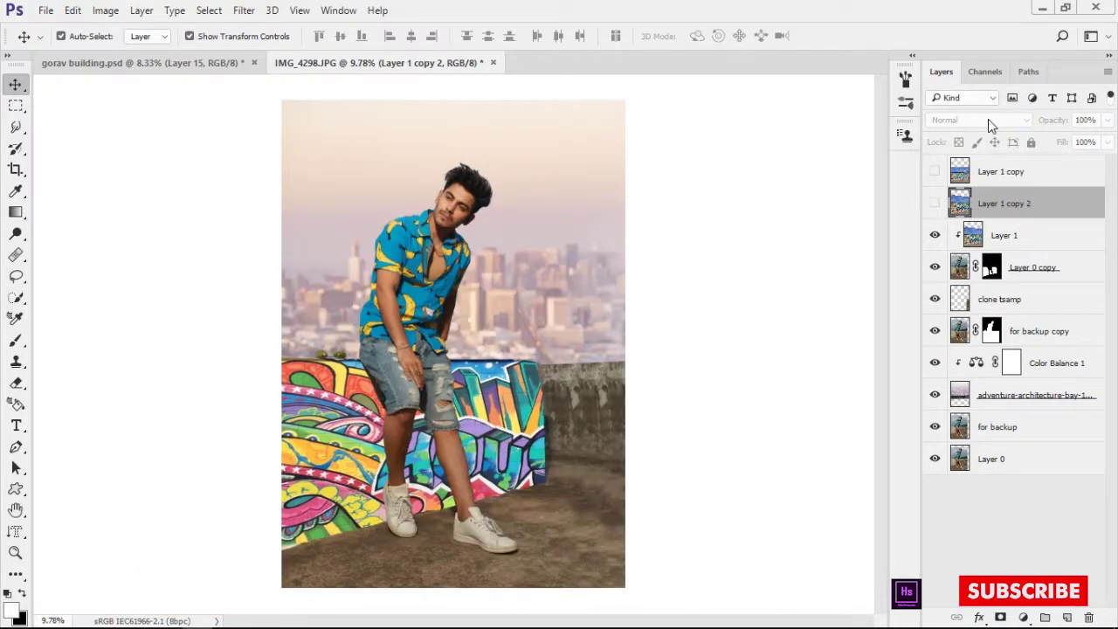
pyautogui.click(1018, 226)
# Step: Preview blend modes on graffiti Layer 1 and settle on Hard Light
pyautogui.click(1001, 122)
pyautogui.scroll(2, 1001, 131)
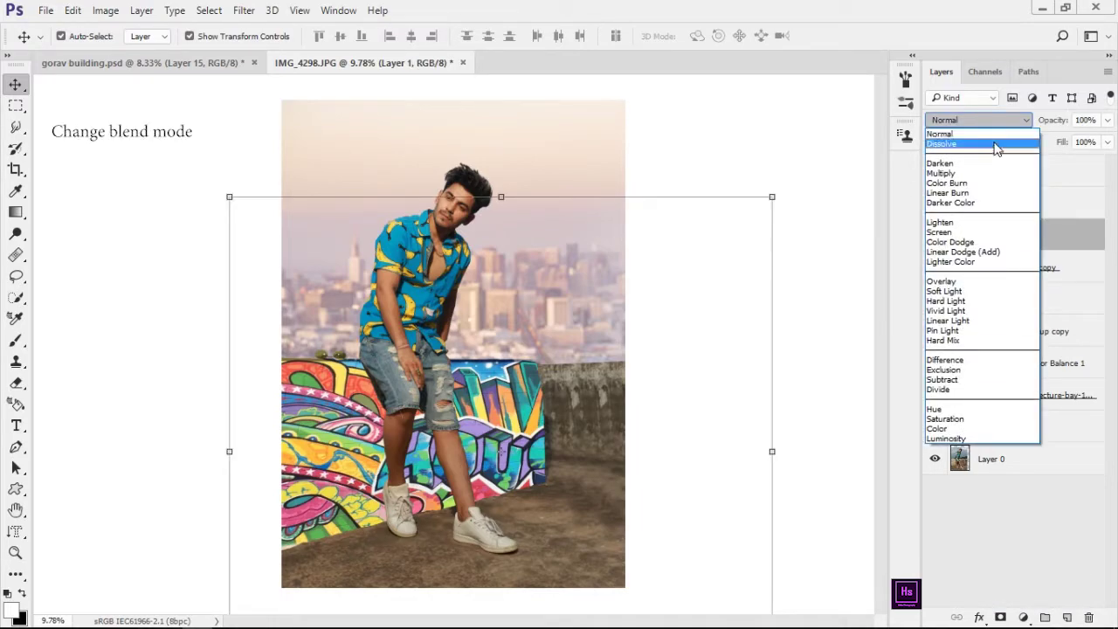
pyautogui.click(996, 146)
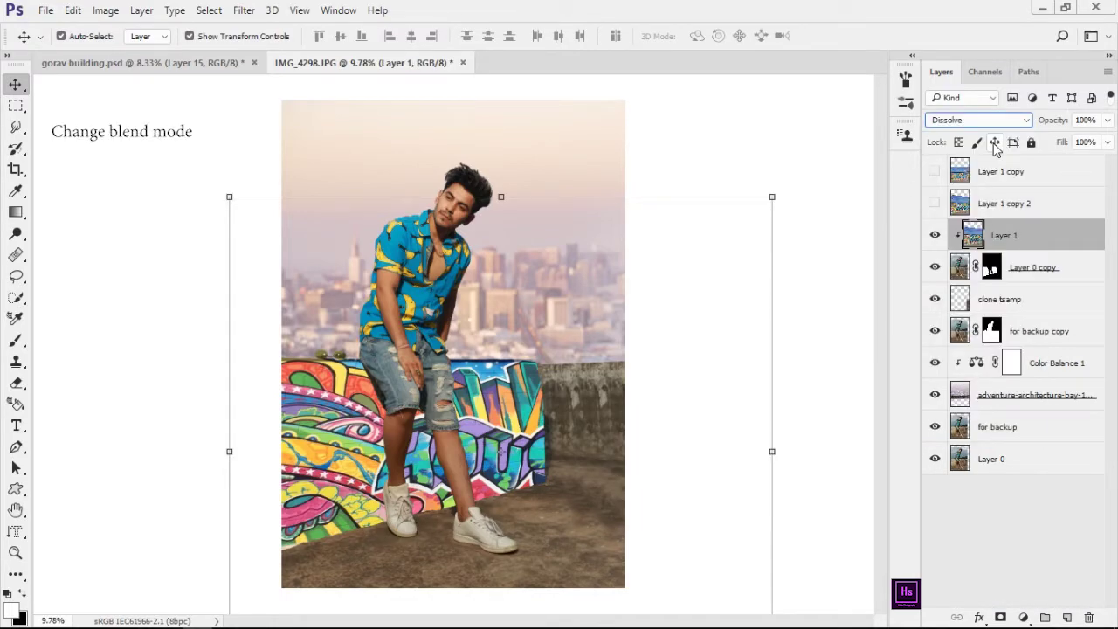
pyautogui.press('Down')
pyautogui.press('Down')
pyautogui.press('Down')
pyautogui.press('Down')
pyautogui.press('Down')
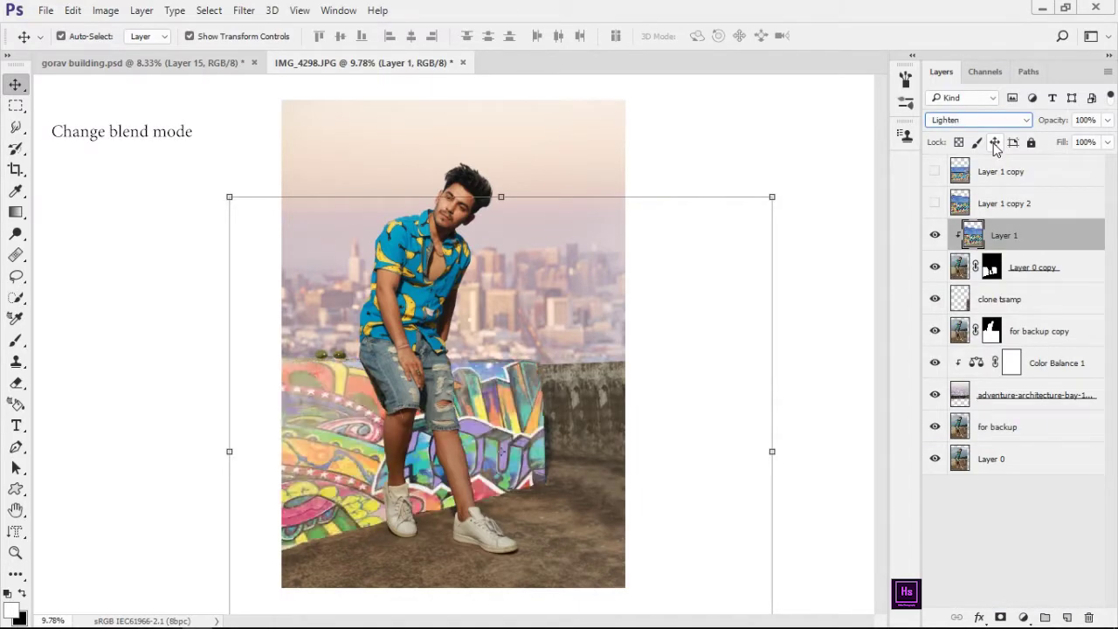
pyautogui.press('Down')
pyautogui.press('Down')
pyautogui.press('Down')
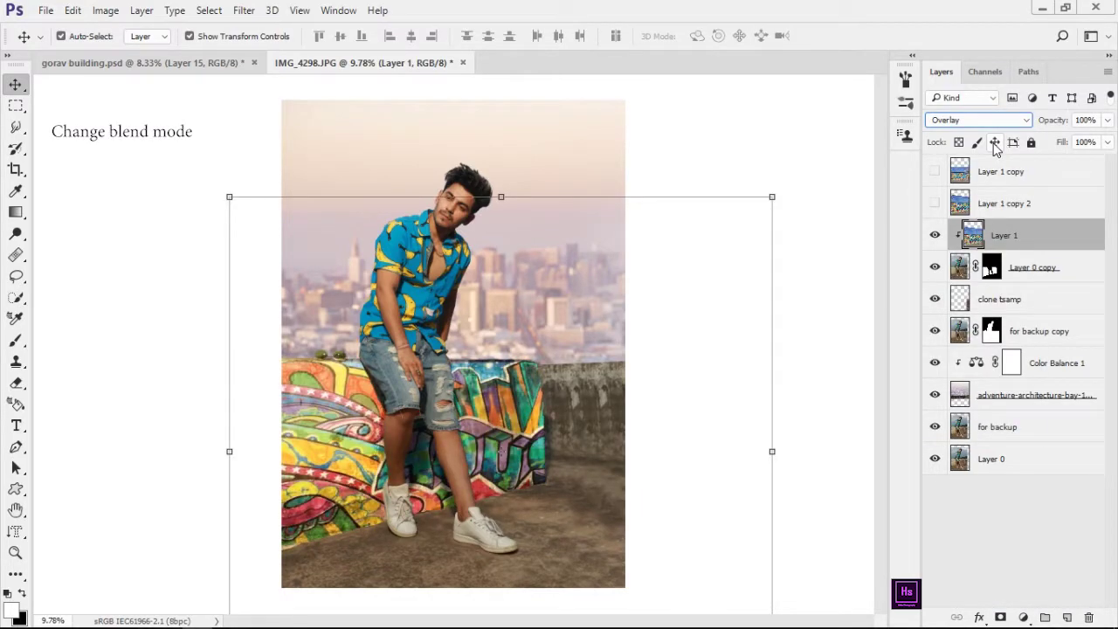
pyautogui.press('Down')
pyautogui.press('Down')
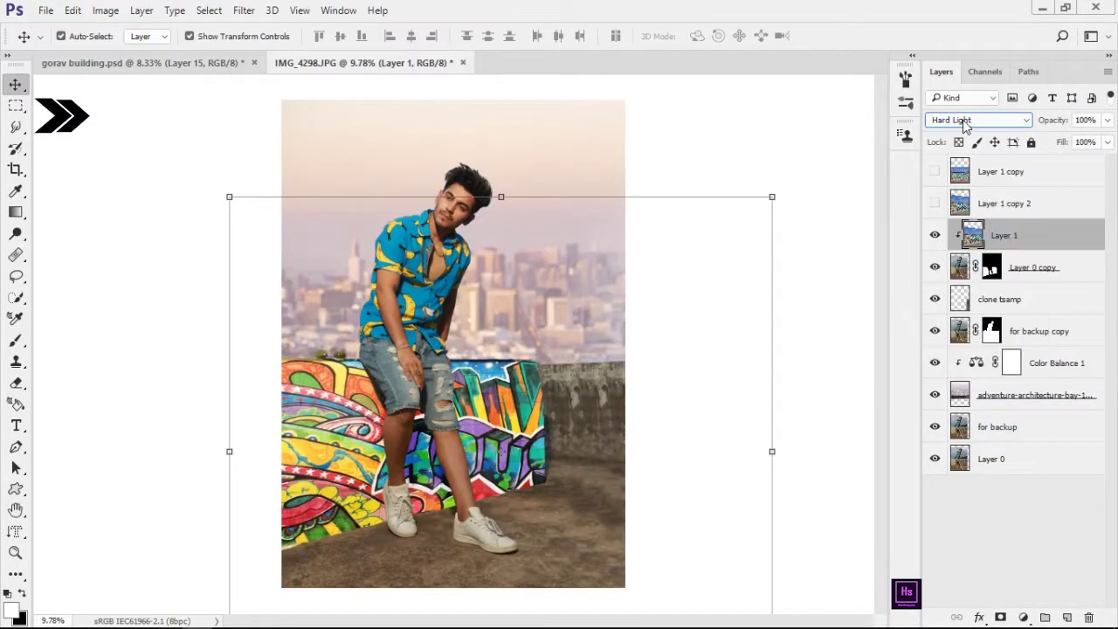
pyautogui.press('Down')
pyautogui.press('Down')
pyautogui.press('Down')
pyautogui.press('Down')
pyautogui.press('Down')
pyautogui.press('Down')
pyautogui.press('Down')
pyautogui.press('Down')
pyautogui.press('Down')
pyautogui.press('Up')
pyautogui.press('Up')
pyautogui.press('Up')
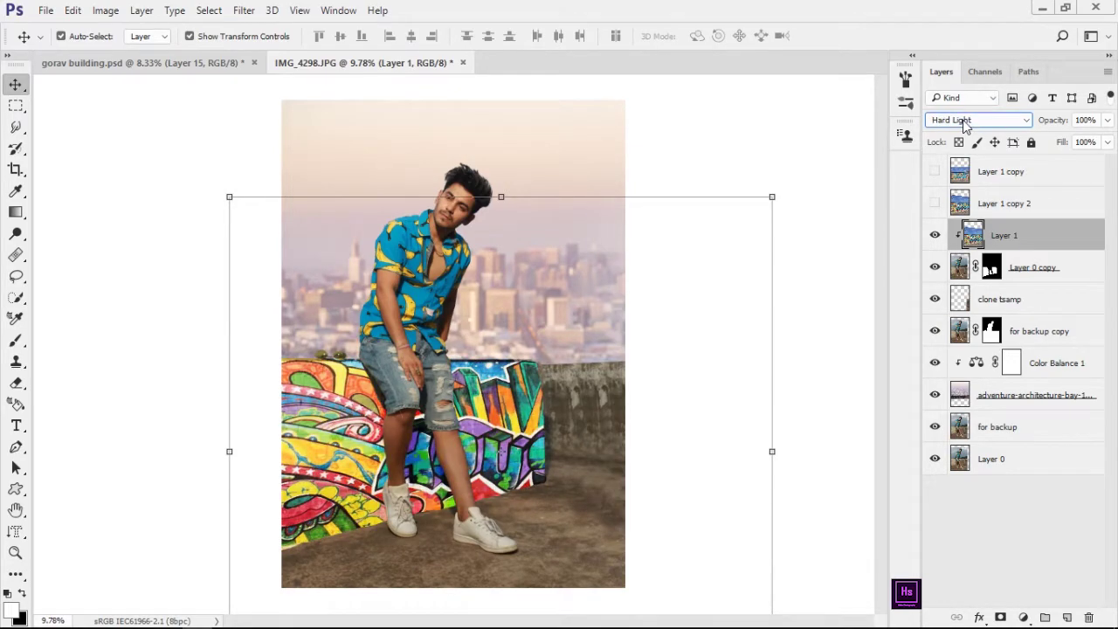
pyautogui.press('Up')
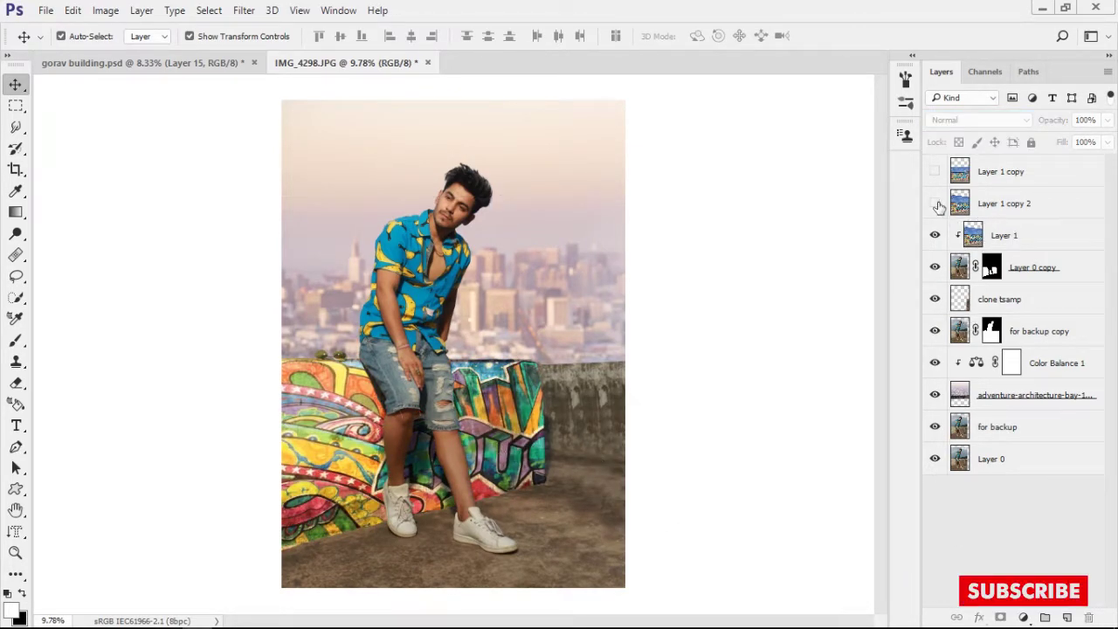
# Step: Show Layer 1 copy 2, clip it to the graffiti layer below and set it to Dissolve
pyautogui.click(934, 204)
pyautogui.click(1006, 238)
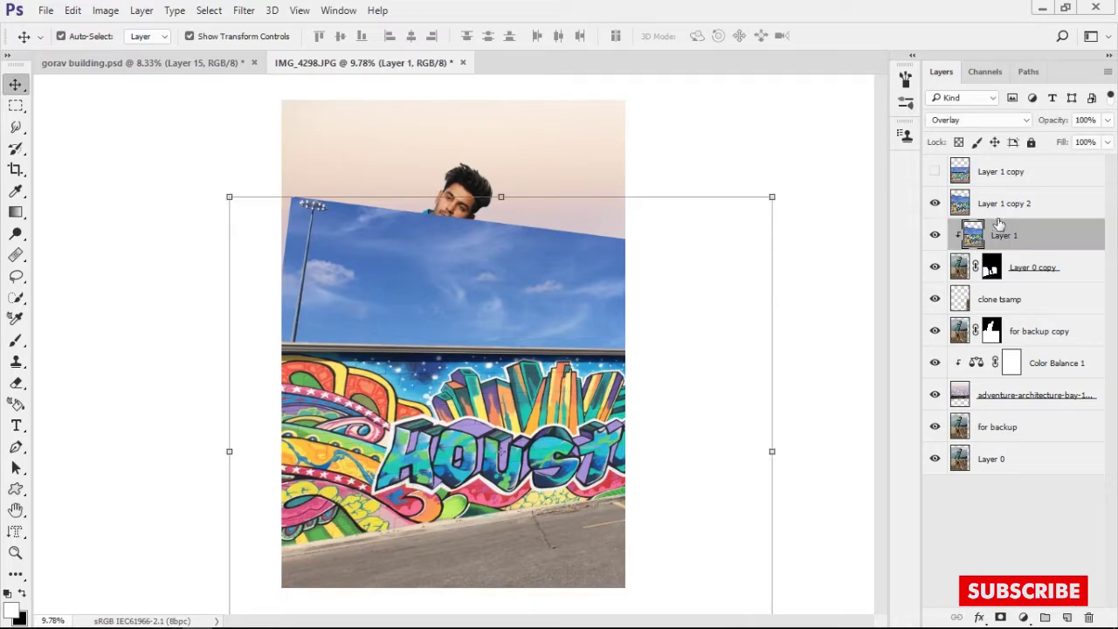
pyautogui.click(1000, 215)
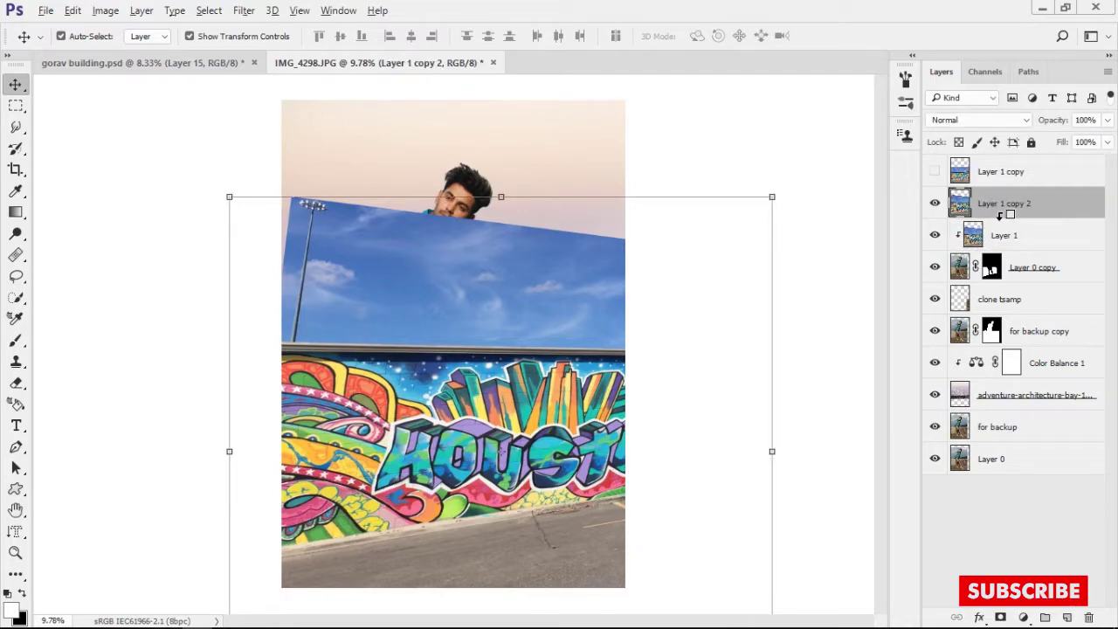
pyautogui.keyDown('alt'); pyautogui.click(1000, 215); pyautogui.keyUp('alt')
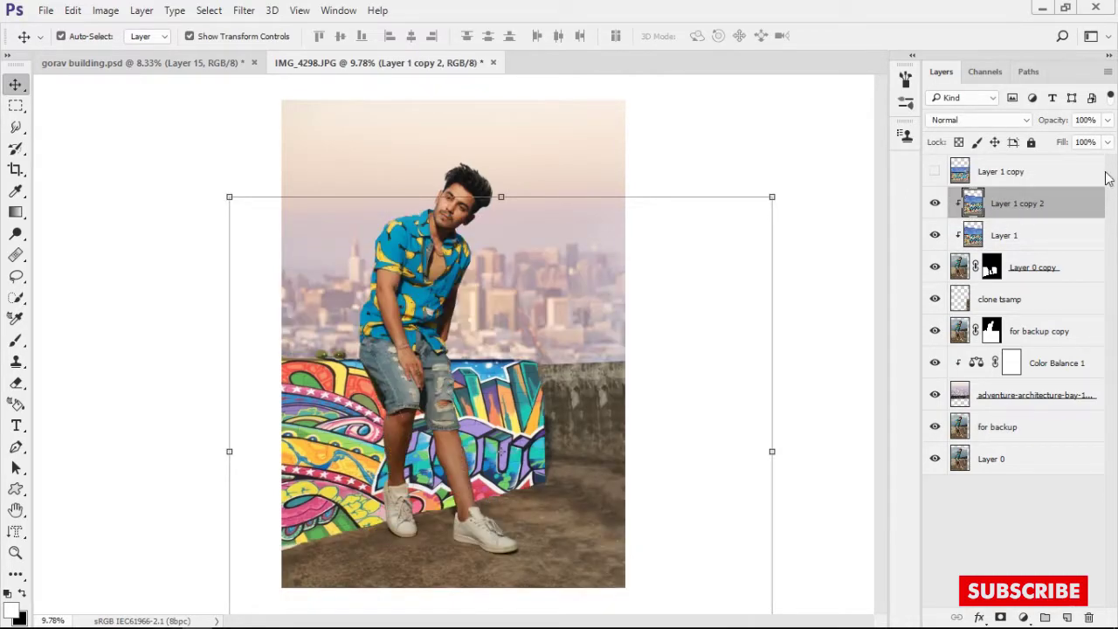
pyautogui.click(996, 119)
pyautogui.click(976, 144)
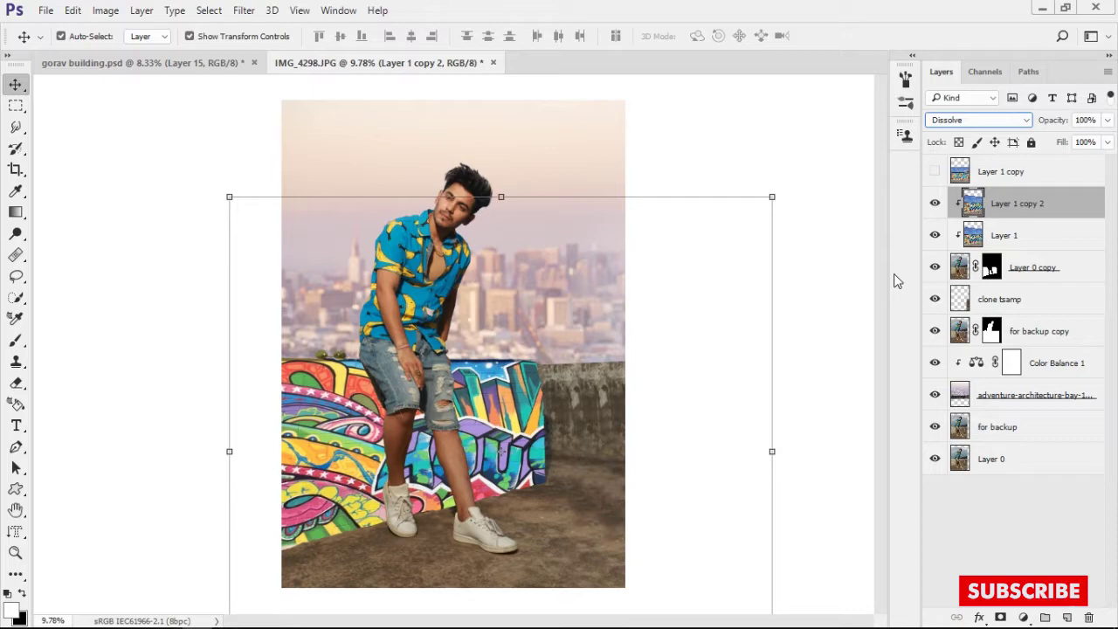
pyautogui.click(845, 186)
pyautogui.click(973, 204)
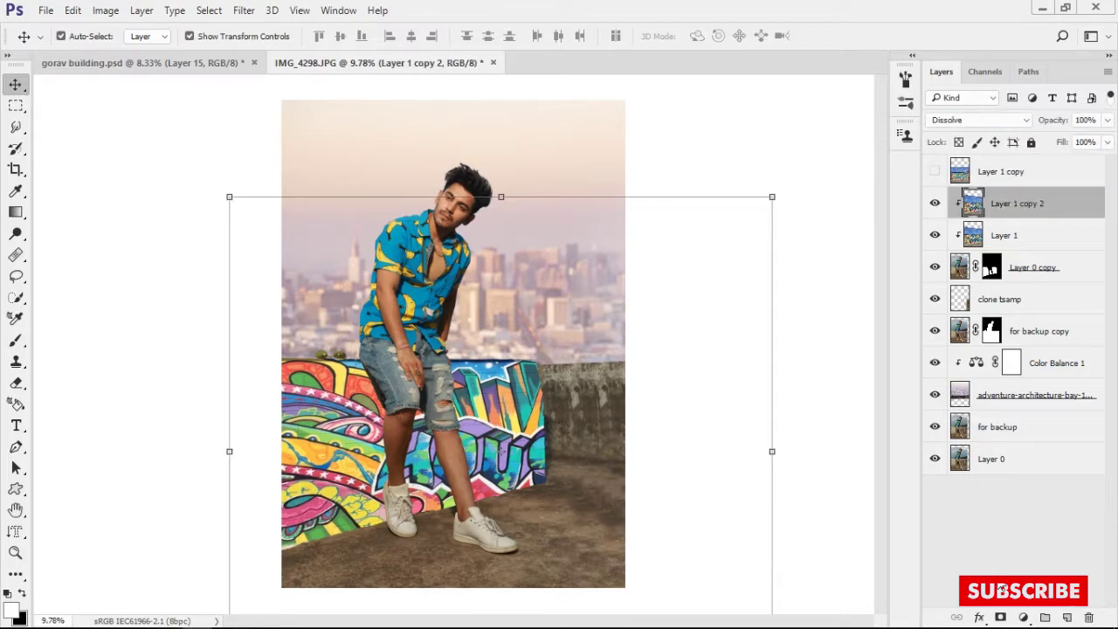
pyautogui.scroll(3, 350, 393)
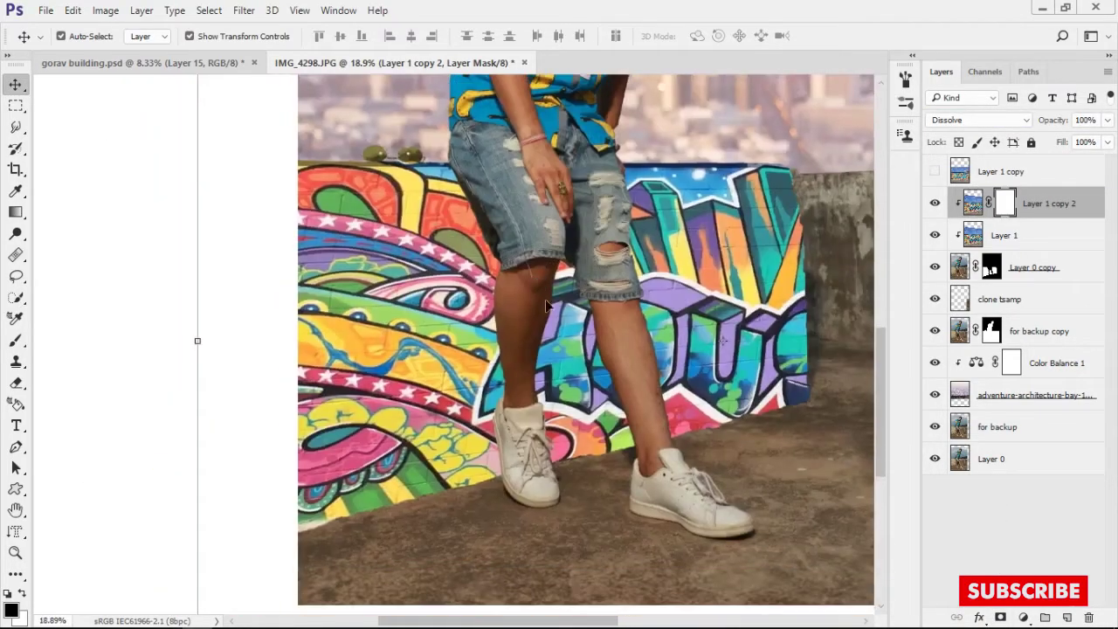
# Step: Paint grunge texture across the graffiti wall on Layer 1 copy 2's mask with a 1059 px brush
pyautogui.press('b')
pyautogui.press(']')
pyautogui.press(']')
pyautogui.press(']')
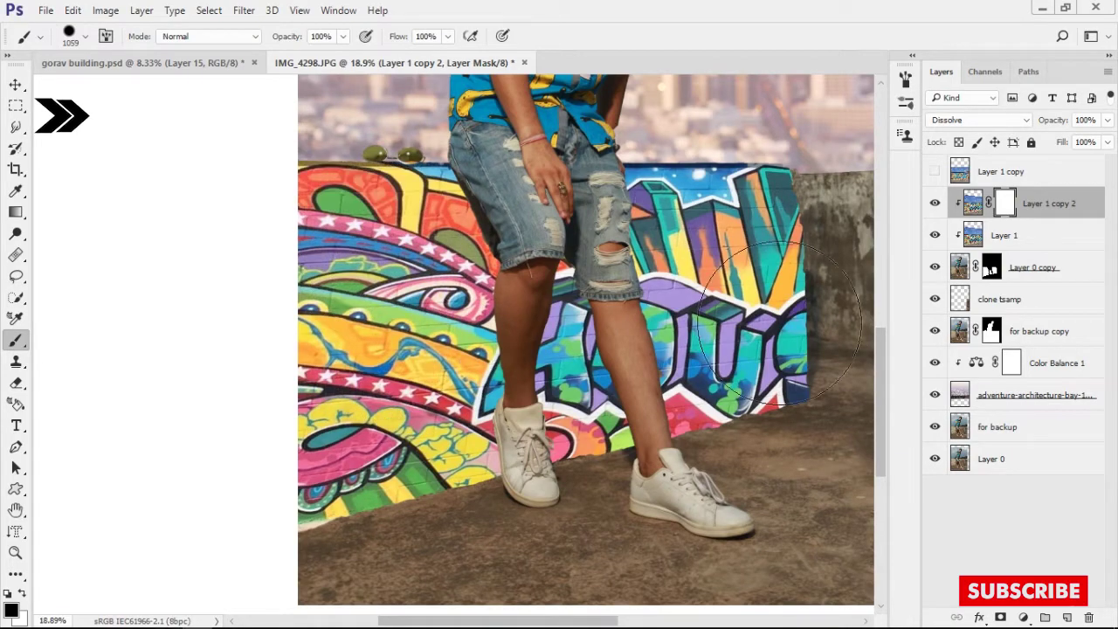
pyautogui.moveTo(778, 323)
pyautogui.mouseDown()
pyautogui.moveTo(594, 424)
pyautogui.moveTo(751, 288)
pyautogui.mouseUp()
pyautogui.press('[')
pyautogui.press('[')
pyautogui.press('[')
pyautogui.scroll(2, 398, 415)
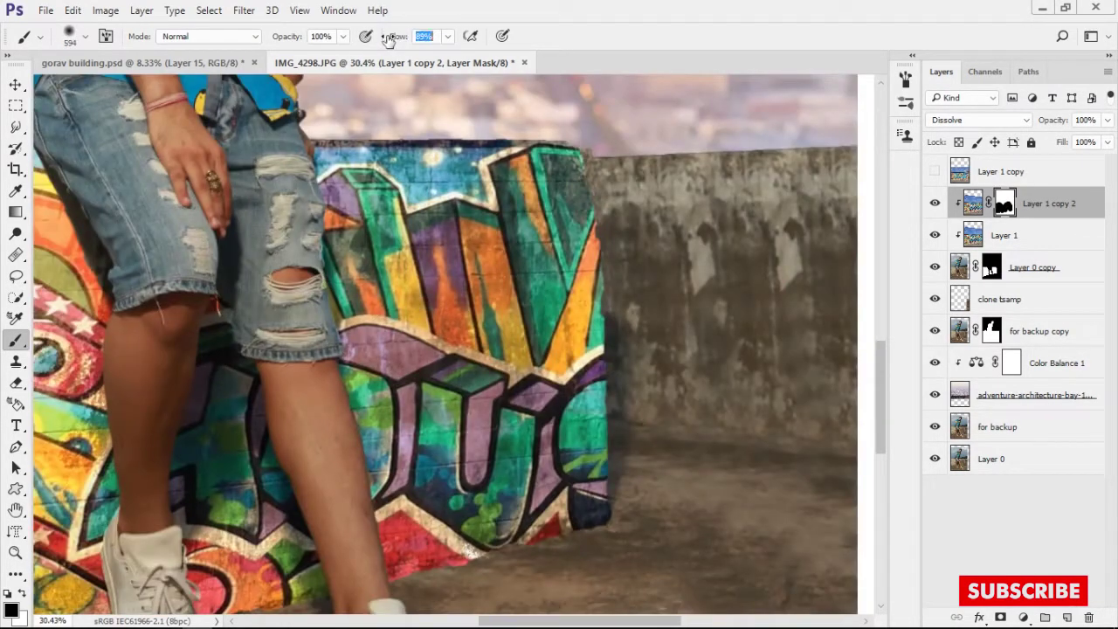
pyautogui.moveTo(288, 591); pyautogui.dragTo(690, 434)
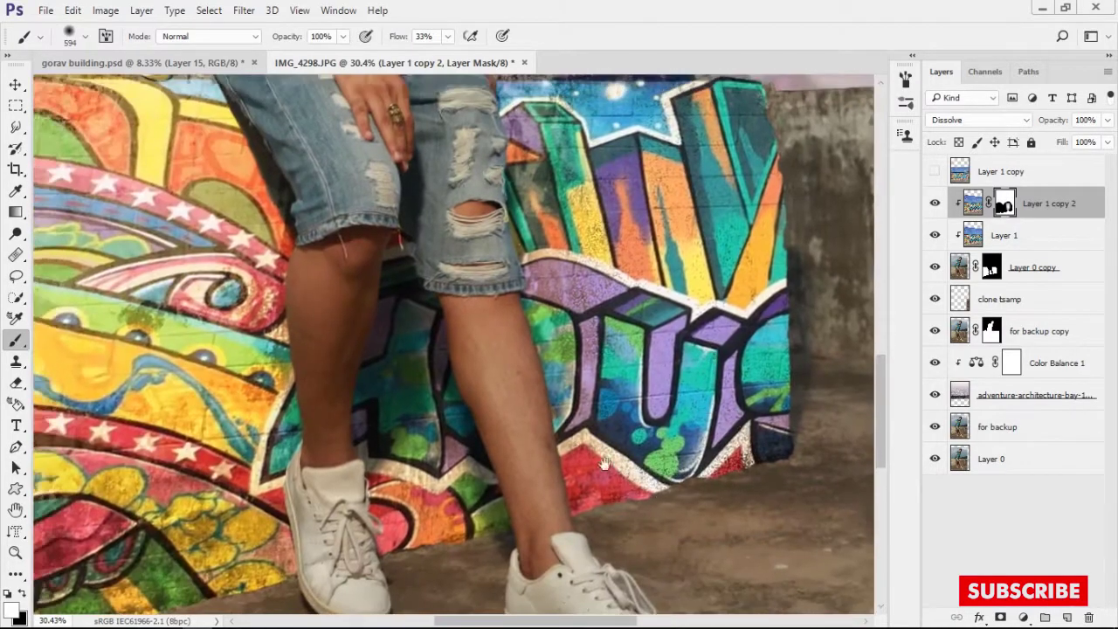
pyautogui.scroll(-3, 150, 536)
pyautogui.scroll(-1, 643, 419)
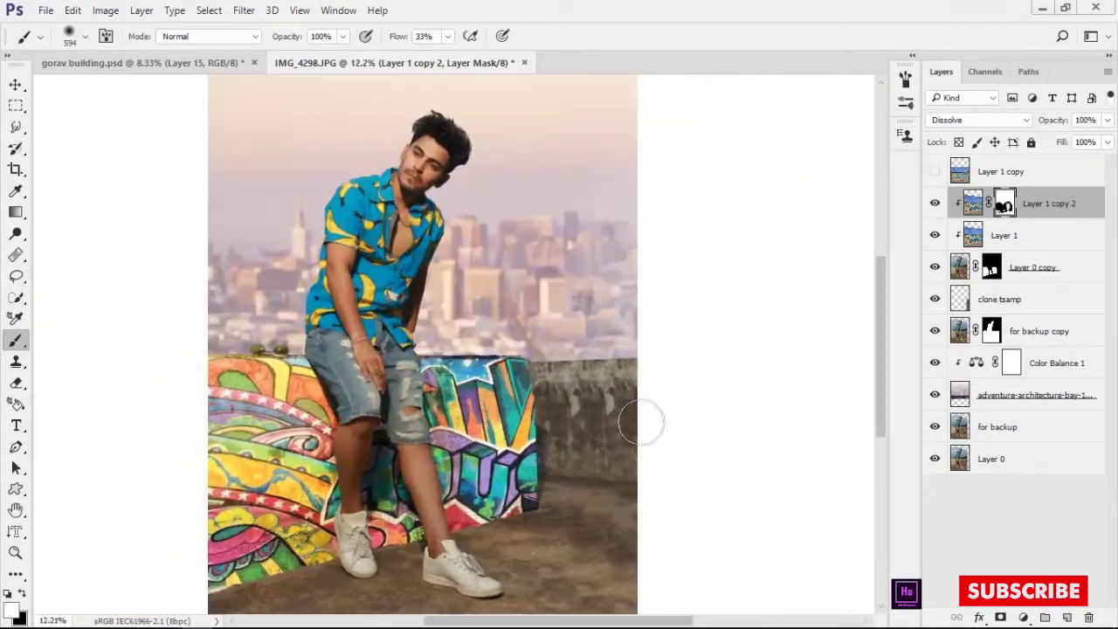
pyautogui.scroll(4, 644, 419)
pyautogui.scroll(3, 527, 432)
# Step: Paint white on Layer 0 copy's mask to restore the wall edge by the ledge
pyautogui.click(990, 267)
pyautogui.scroll(3, 567, 314)
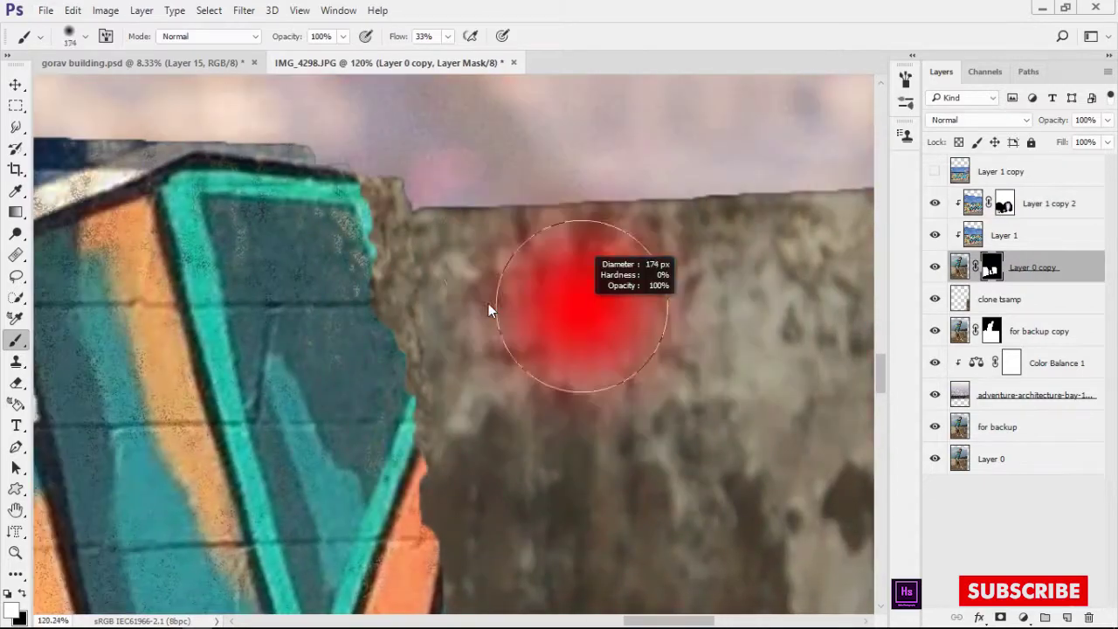
pyautogui.press('x')
pyautogui.moveTo(364, 223); pyautogui.dragTo(364, 233)
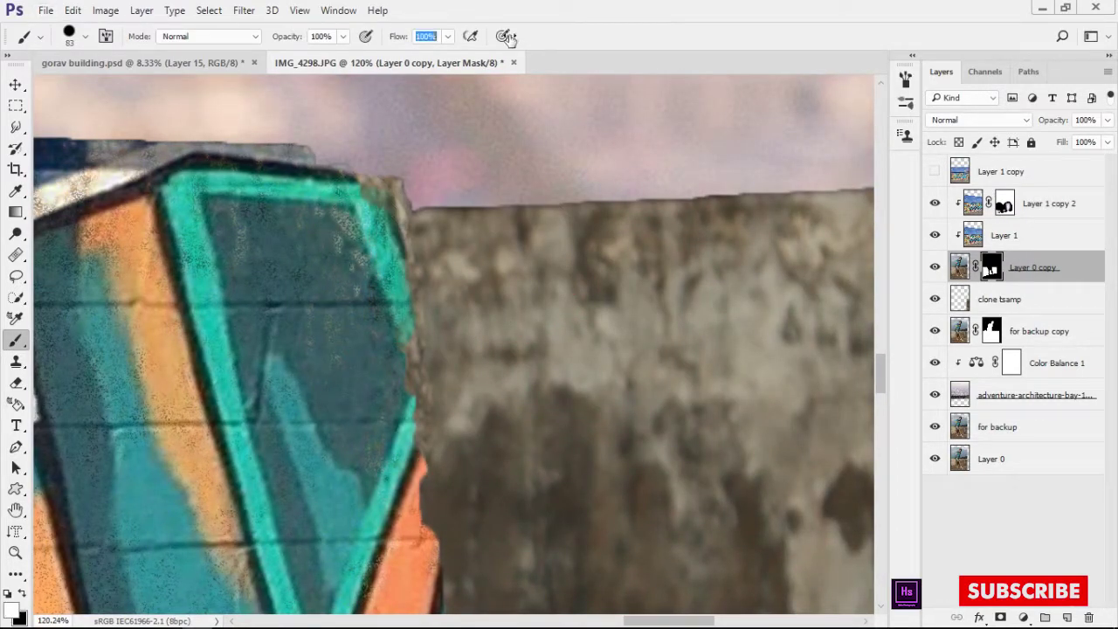
pyautogui.scroll(-3, 346, 200)
pyautogui.scroll(-3, 494, 108)
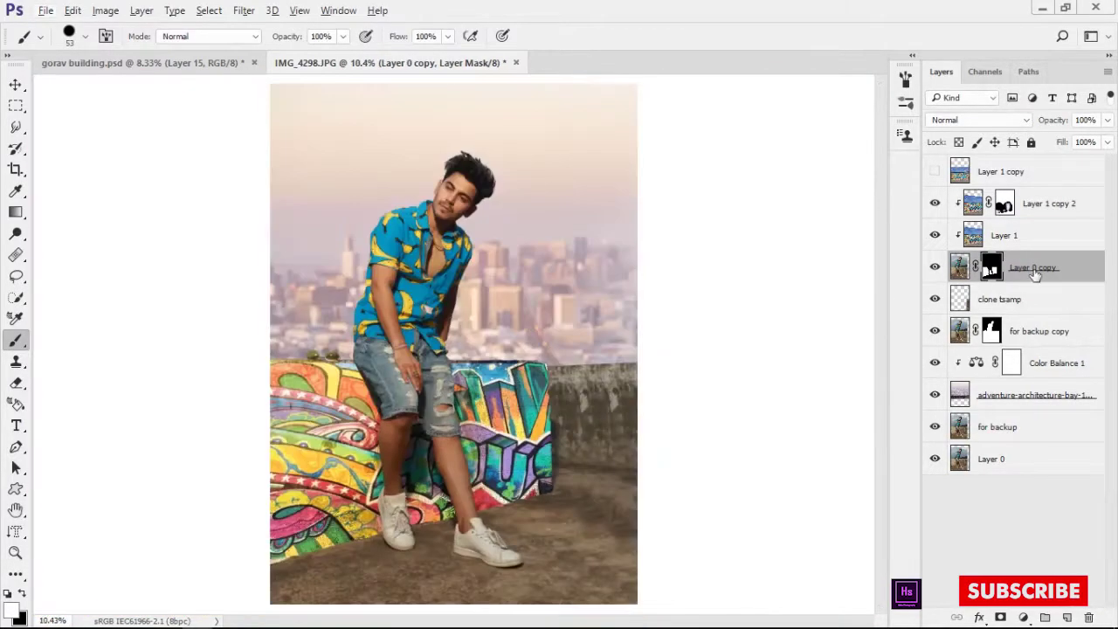
pyautogui.hotkey('alt', ',')
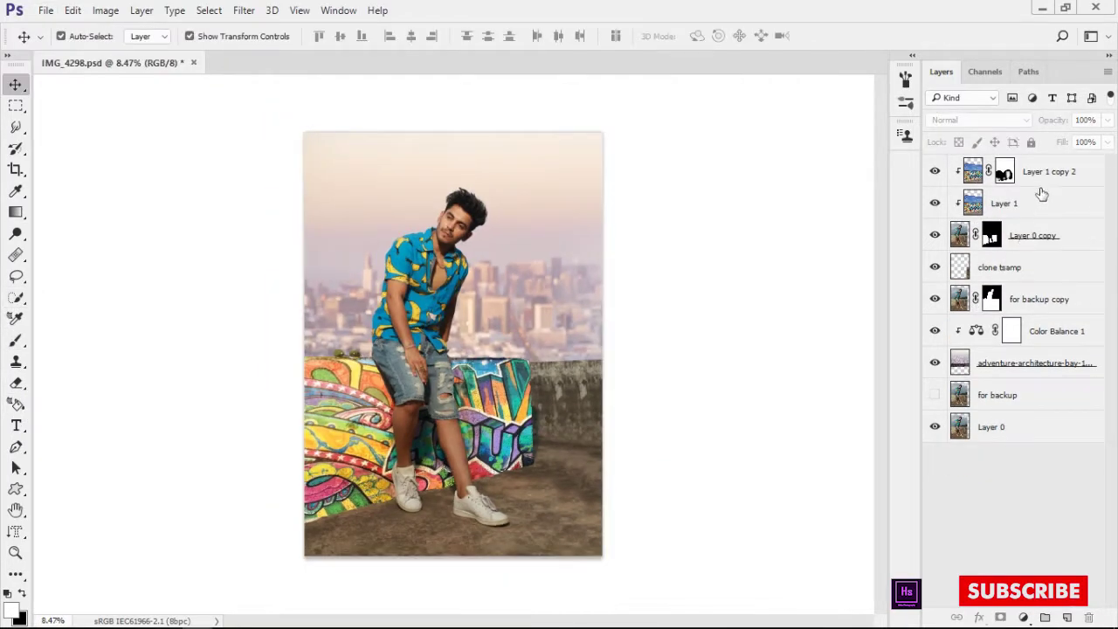
# Step: Stamp visible layers into Layer 2, then group Layer 1 copy 2 through the skyline photo as Group 1
pyautogui.hotkey('ctrl', 'alt', 'shift', 'e')
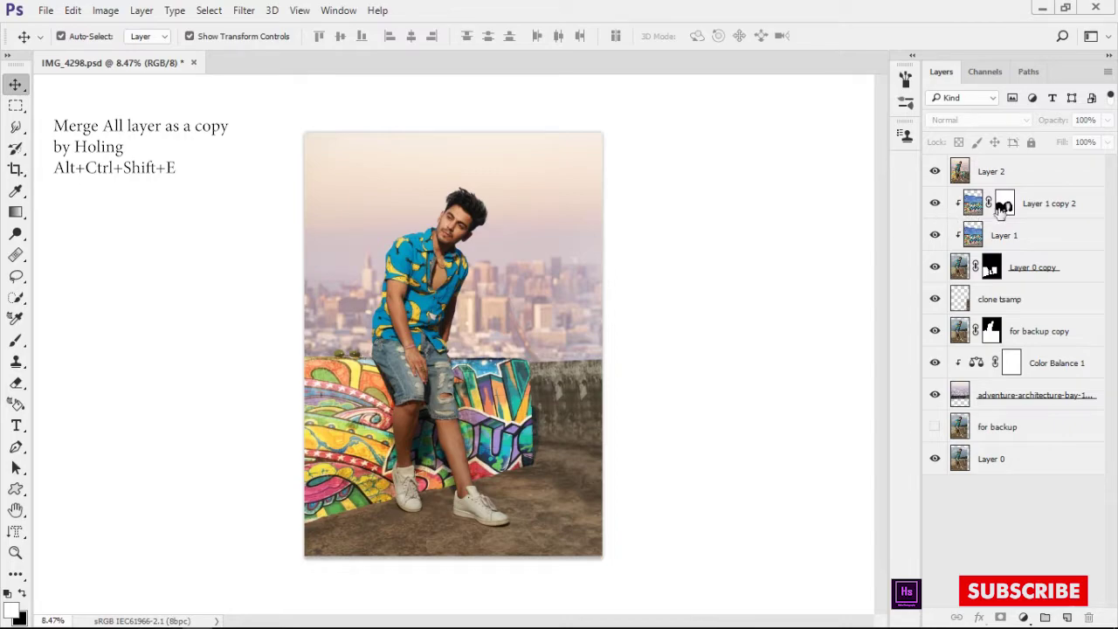
pyautogui.click(1000, 211)
pyautogui.keyDown('ctrl'); pyautogui.click(1040, 426); pyautogui.keyUp('ctrl')
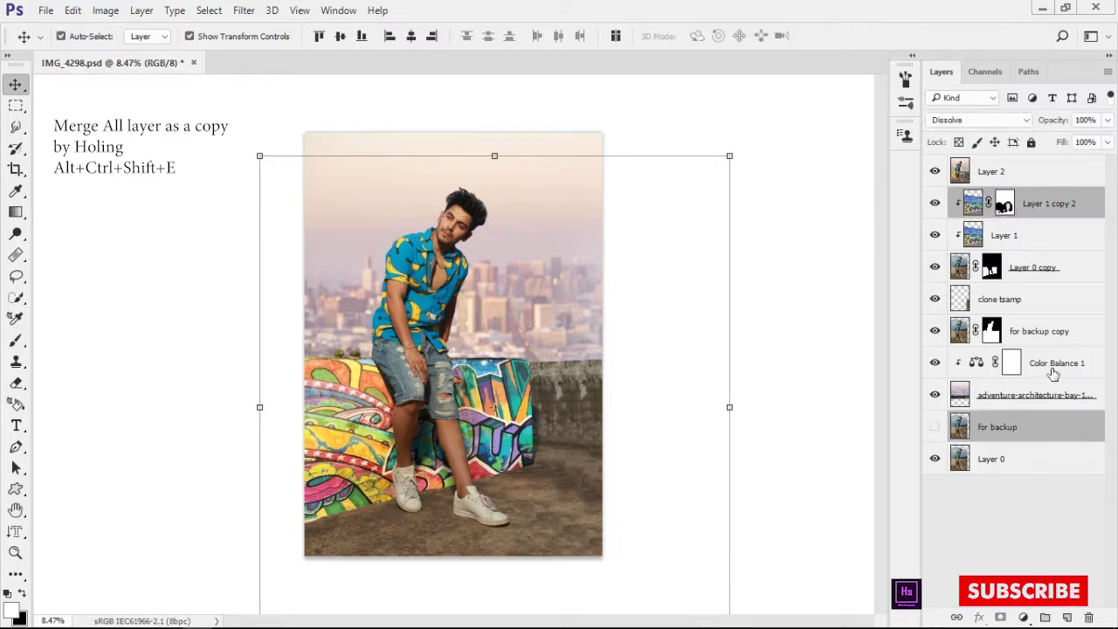
pyautogui.click(1048, 407)
pyautogui.keyDown('shift'); pyautogui.click(1052, 211); pyautogui.keyUp('shift')
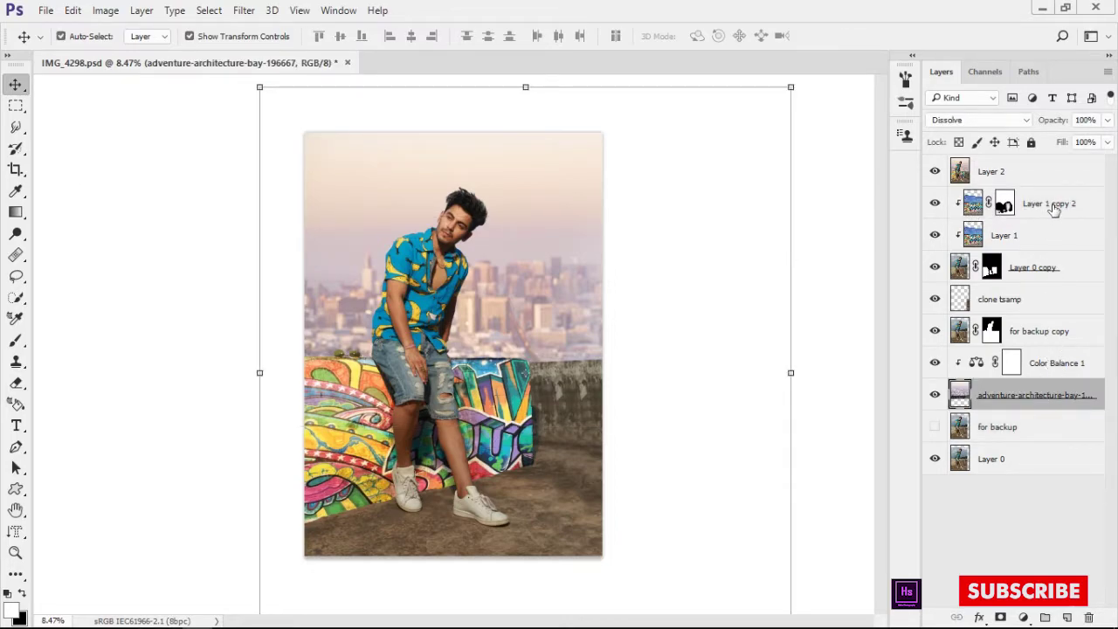
pyautogui.hotkey('ctrl', 'g')
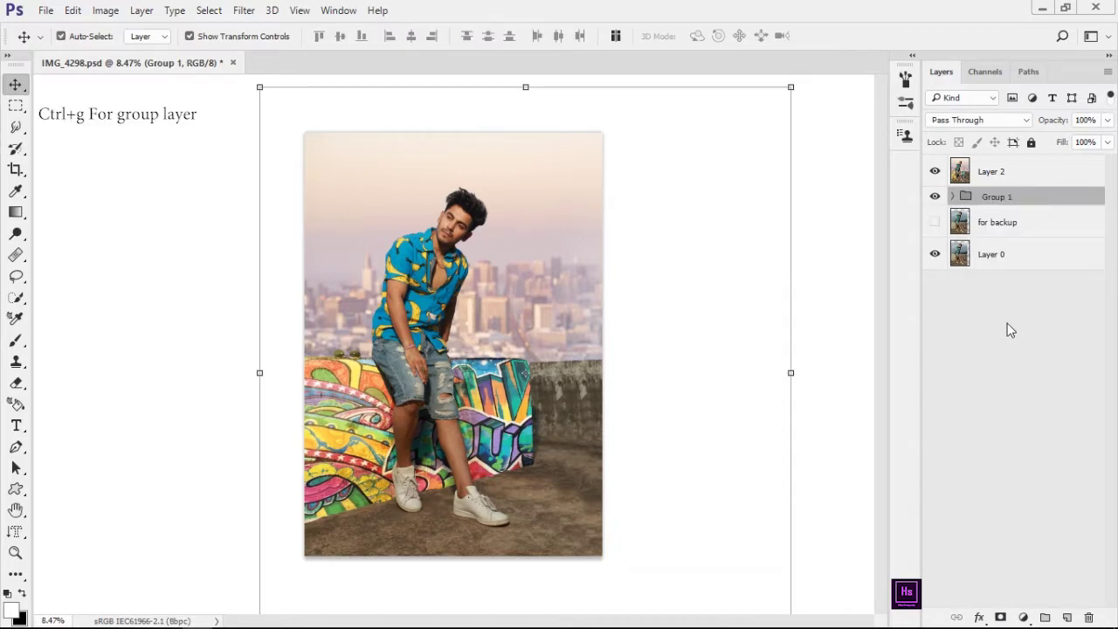
pyautogui.click(1010, 180)
pyautogui.click(779, 294)
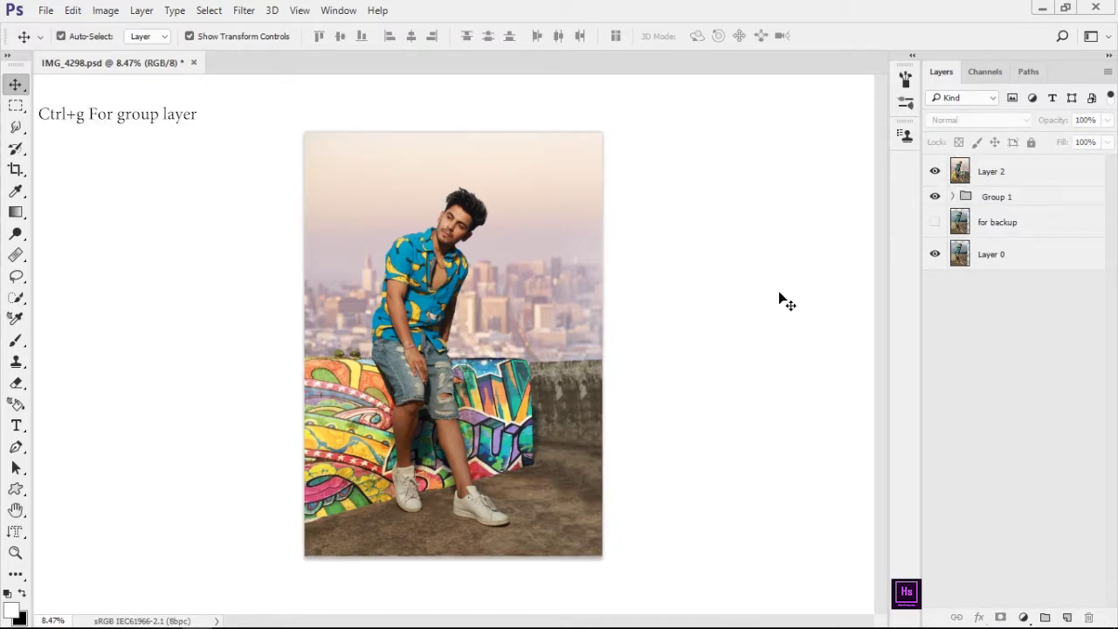
# Step: Duplicate Layer 2 and Quick Select the bare concrete wall right of the graffiti
pyautogui.scroll(2, 568, 424)
pyautogui.scroll(1, 577, 419)
pyautogui.scroll(2, 577, 419)
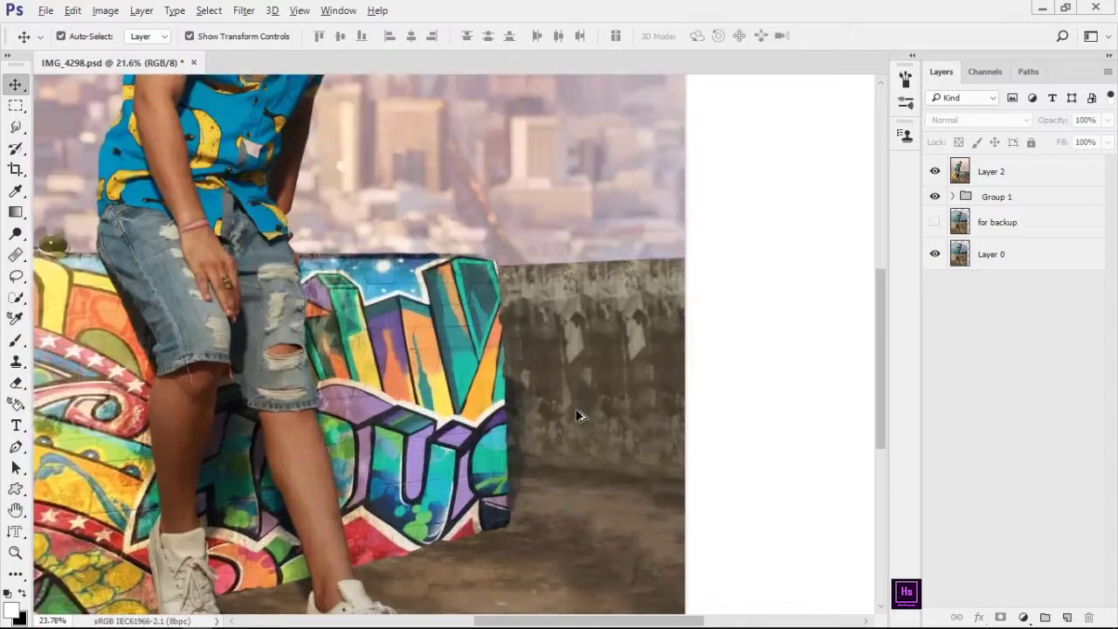
pyautogui.scroll(1, 585, 421)
pyautogui.click(972, 180)
pyautogui.scroll(2, 563, 345)
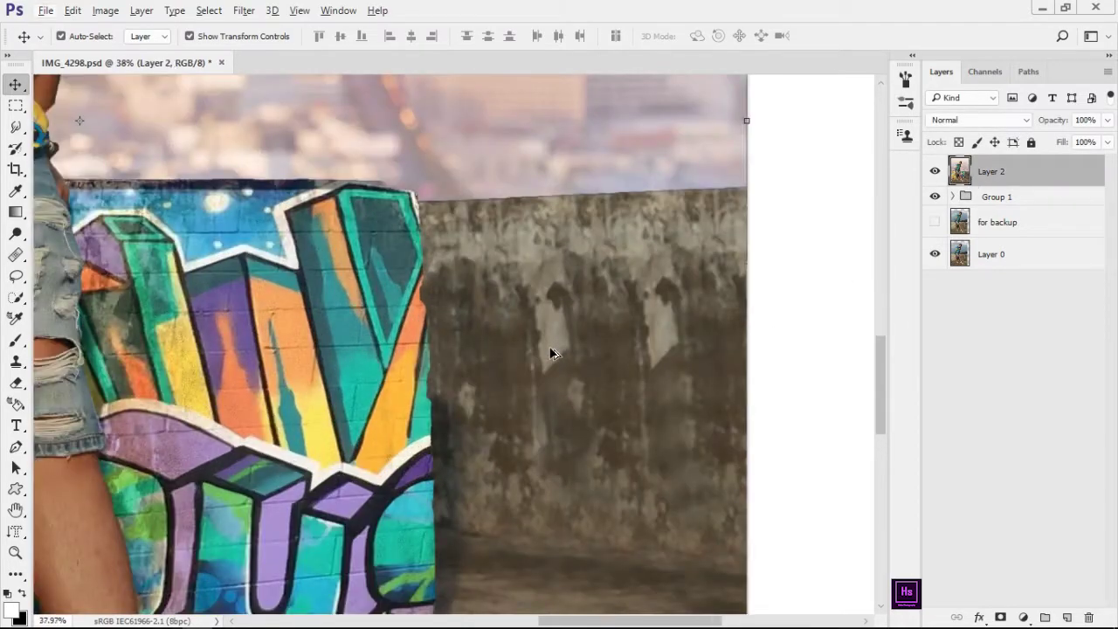
pyautogui.hotkey('ctrl', 'j')
pyautogui.press('w')
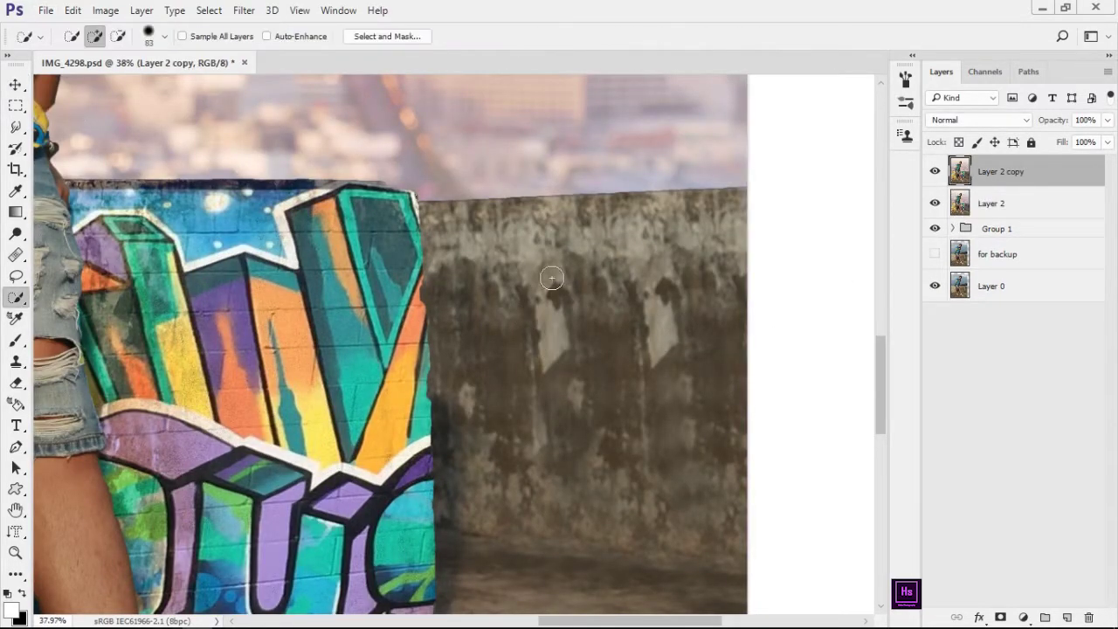
pyautogui.moveTo(552, 278); pyautogui.dragTo(646, 380)
pyautogui.scroll(-3, 644, 470)
pyautogui.moveTo(601, 327); pyautogui.dragTo(537, 339)
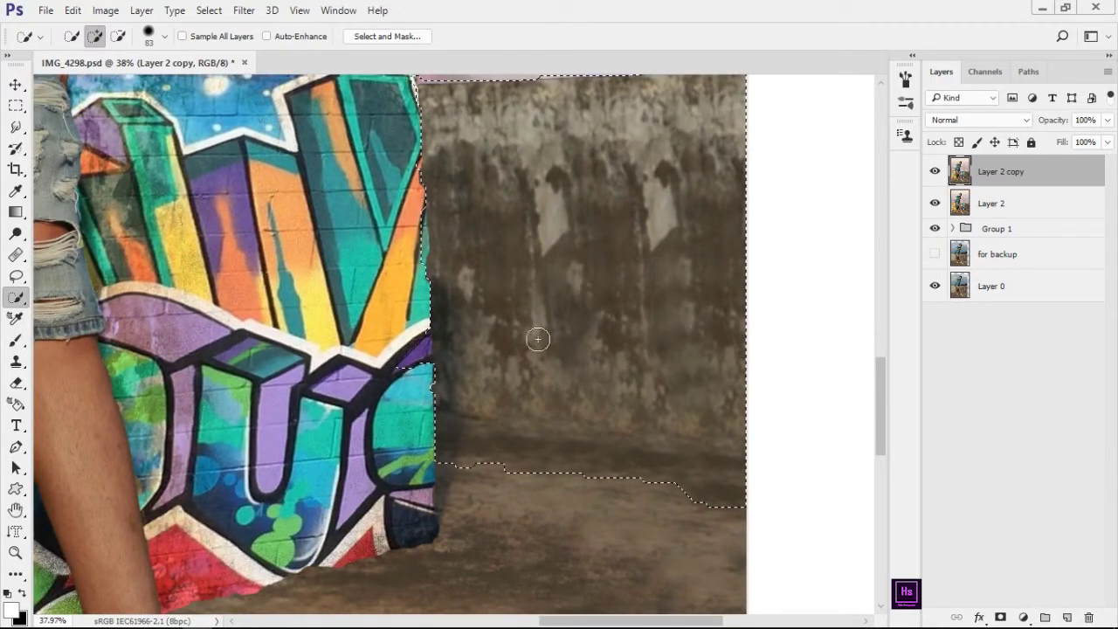
pyautogui.scroll(-2, 612, 515)
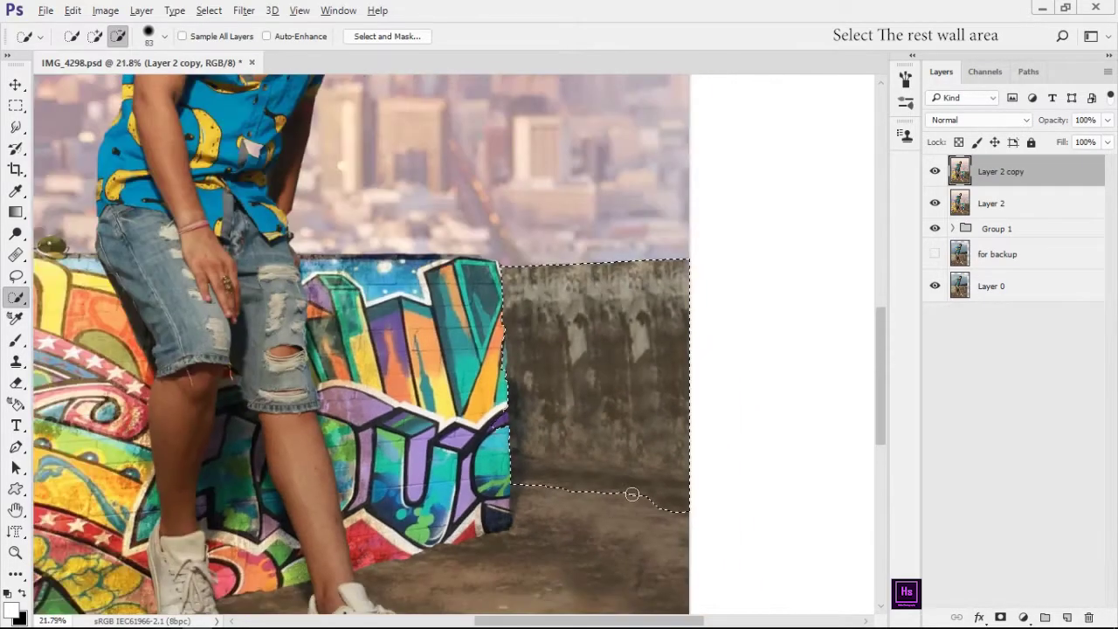
# Step: Subtract the wall's bottom edge from the selection, mask Layer 2 copy to it, and solo it
pyautogui.keyDown('alt'); pyautogui.click(630, 488); pyautogui.keyUp('alt')
pyautogui.scroll(3, 669, 475)
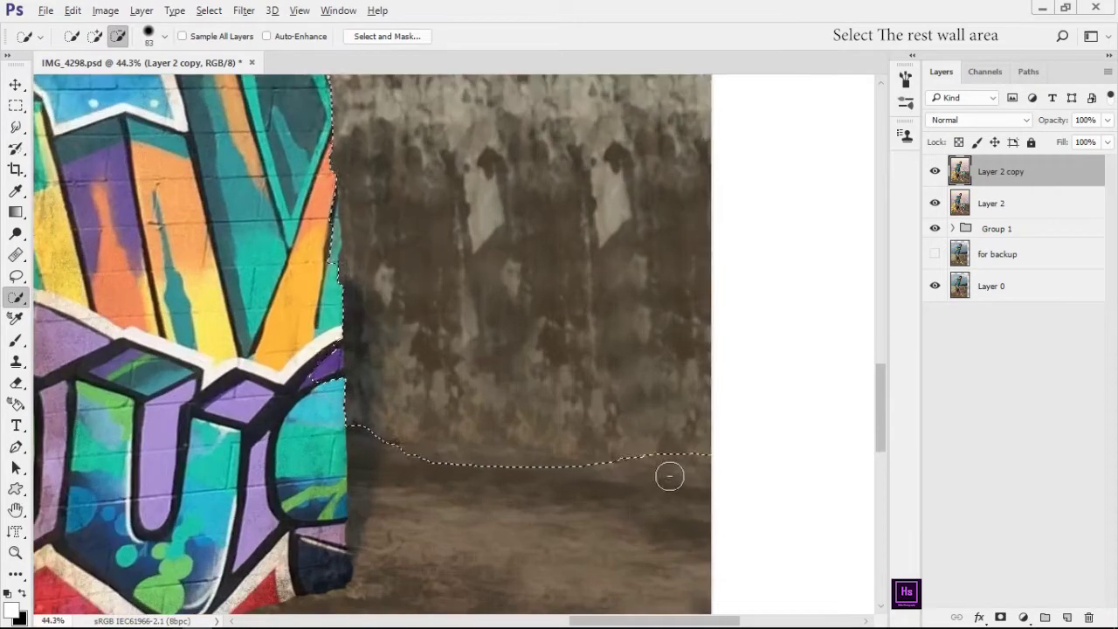
pyautogui.moveTo(655, 442); pyautogui.dragTo(691, 460)
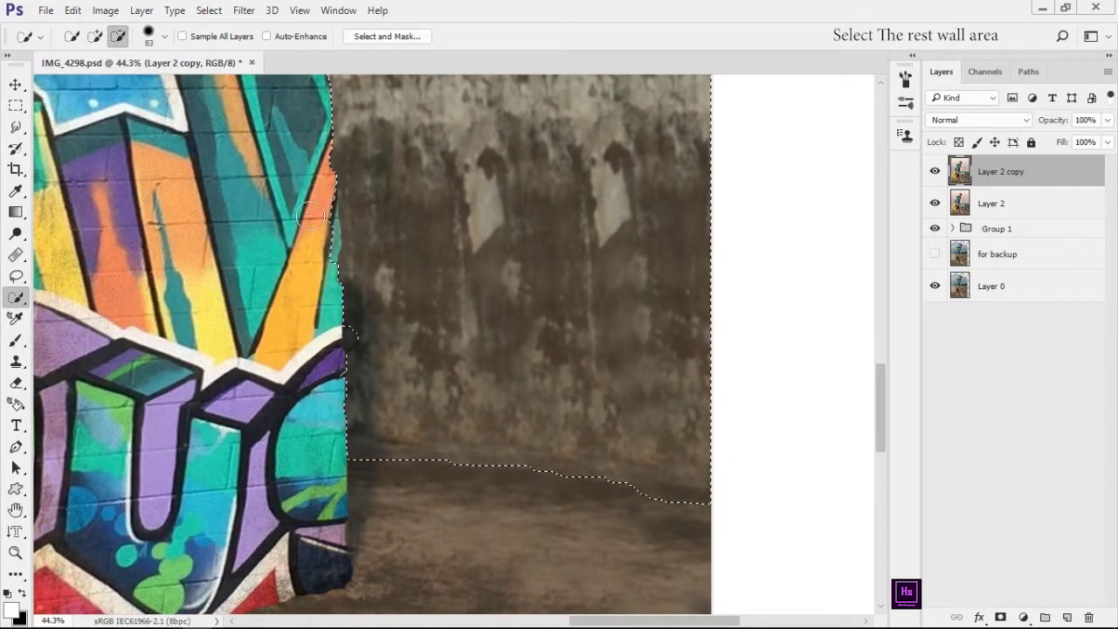
pyautogui.scroll(-2, 457, 448)
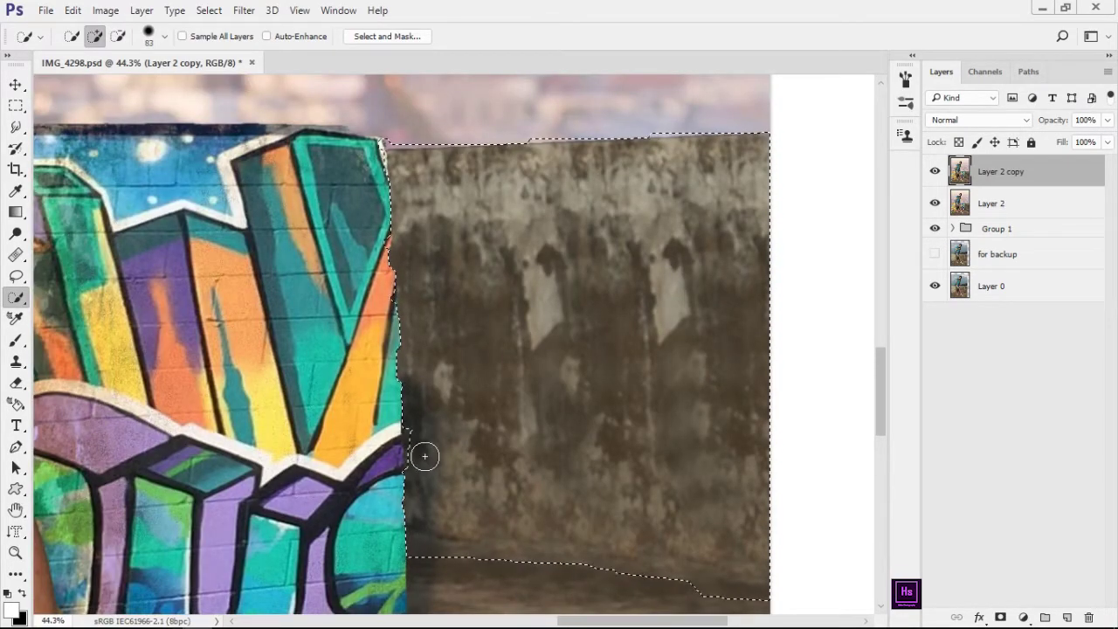
pyautogui.scroll(-1, 424, 454)
pyautogui.scroll(-7, 406, 383)
pyautogui.click(1000, 617)
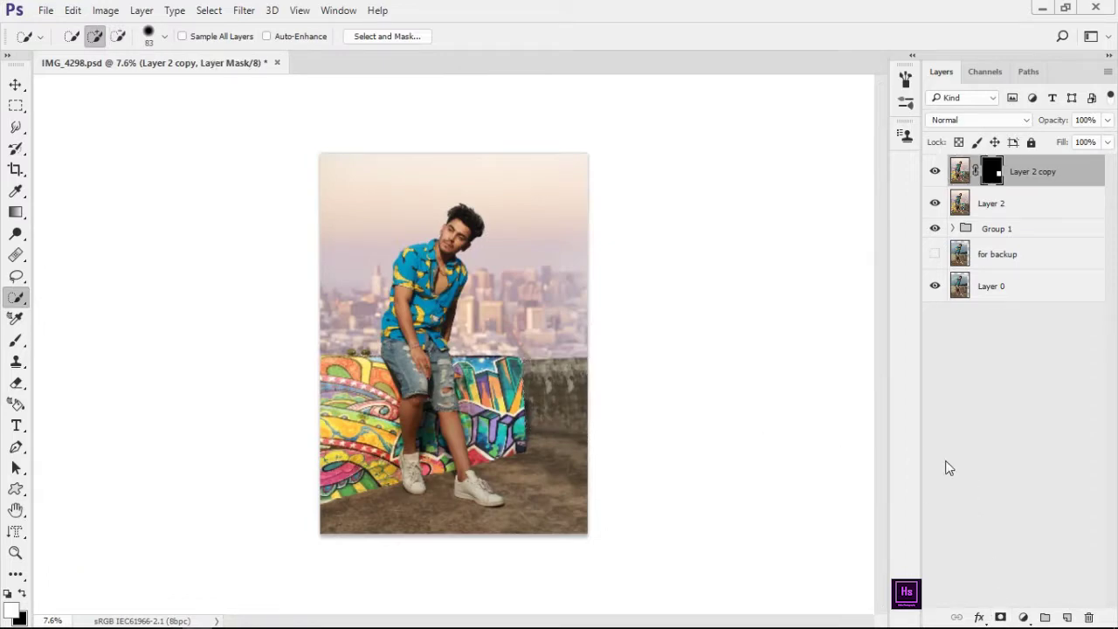
pyautogui.moveTo(939, 203); pyautogui.dragTo(921, 300)
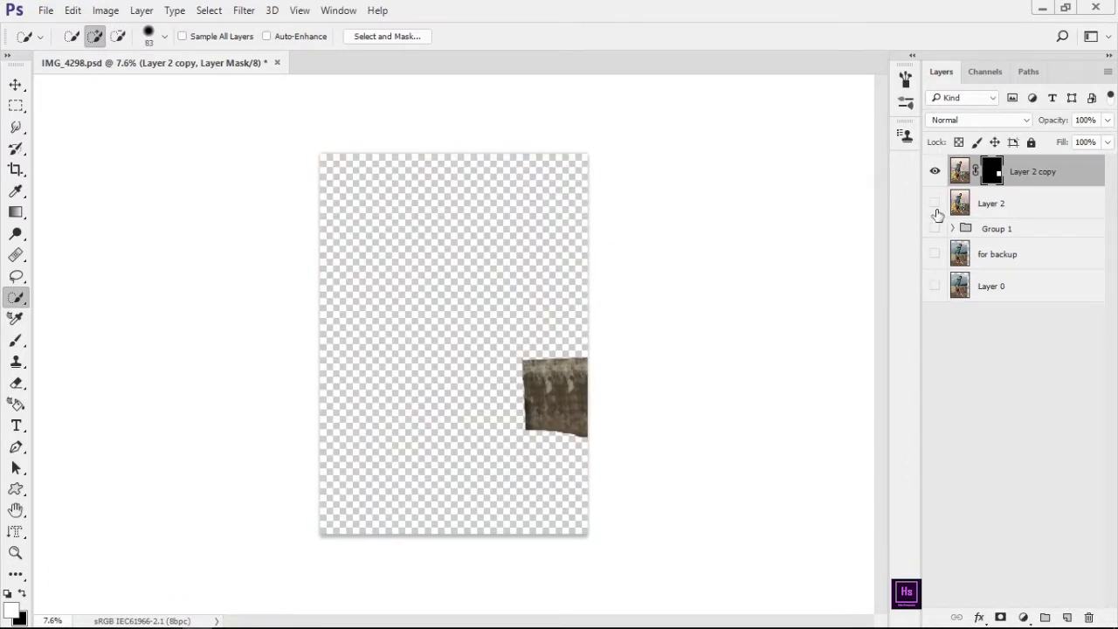
# Step: Expand Group 1, duplicate Layer 1, and clip the copy above Layer 2 copy
pyautogui.click(935, 319)
pyautogui.click(951, 228)
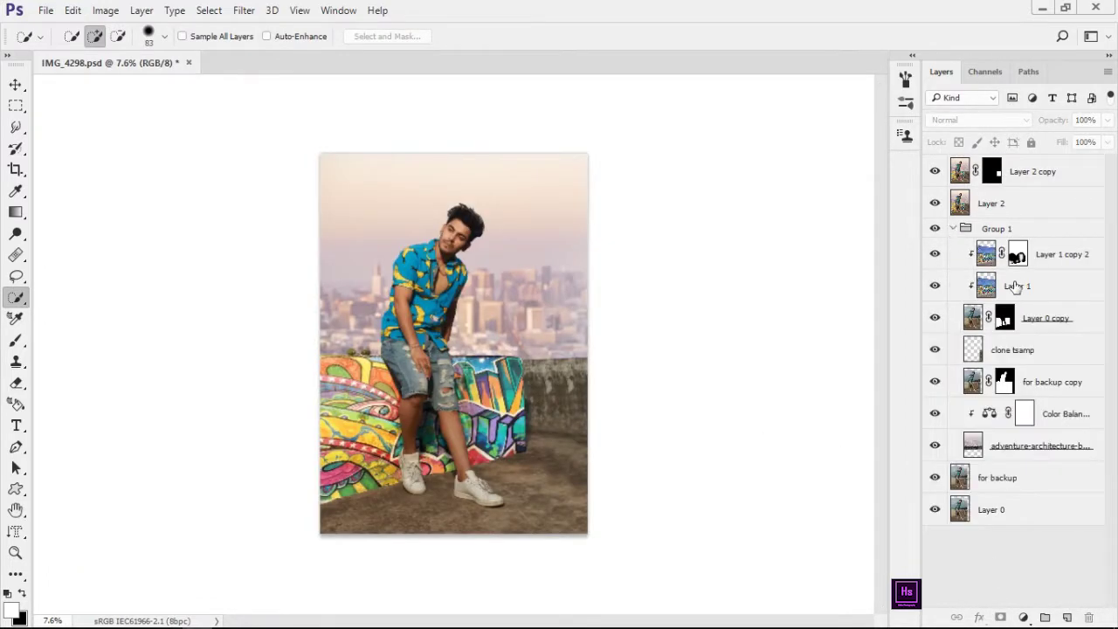
pyautogui.click(987, 255)
pyautogui.click(981, 288)
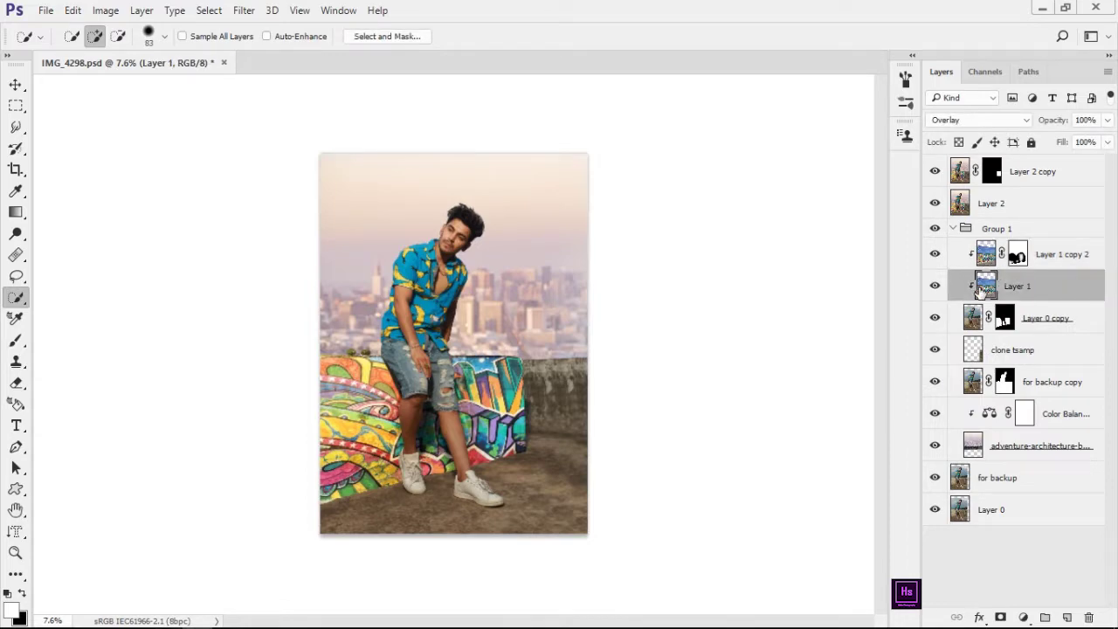
pyautogui.hotkey('ctrl', 'j')
pyautogui.moveTo(985, 288); pyautogui.dragTo(994, 164)
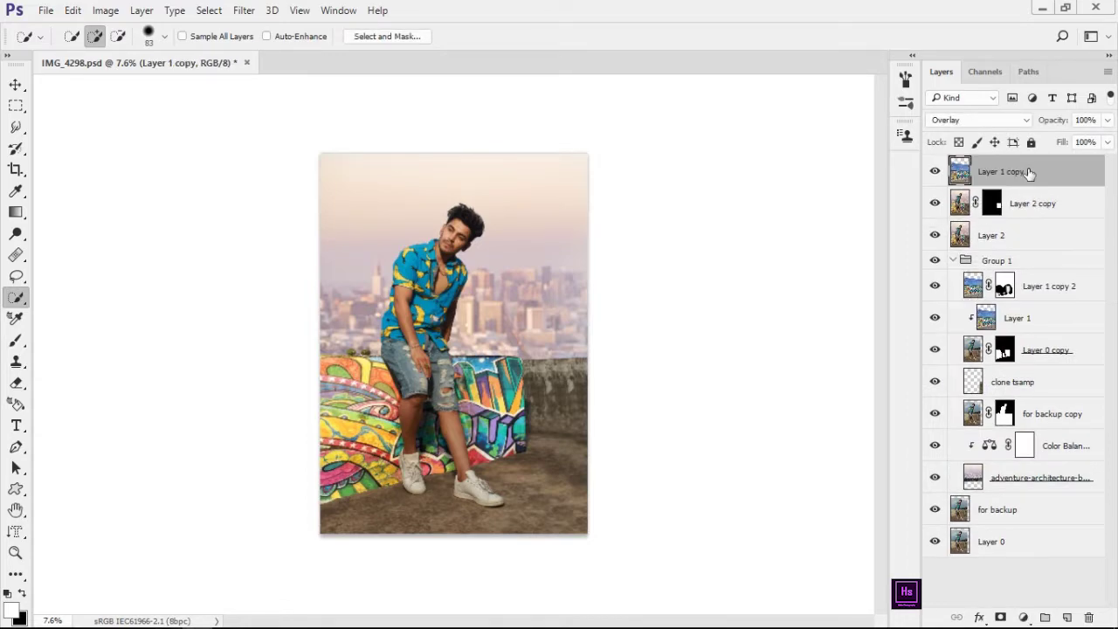
pyautogui.keyDown('alt'); pyautogui.click(997, 185); pyautogui.keyUp('alt')
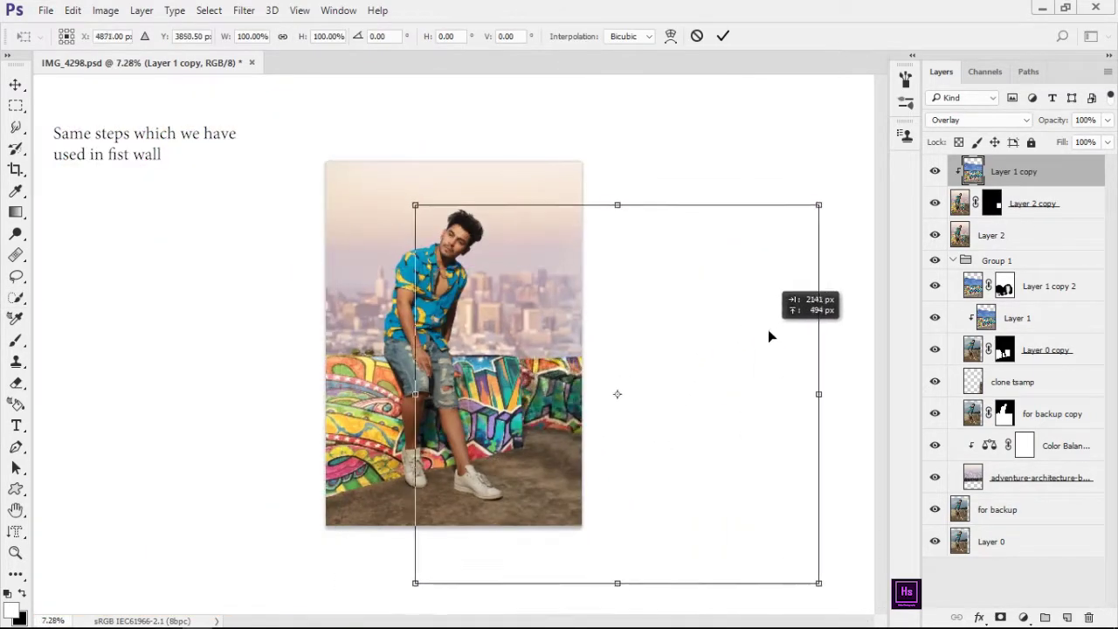
# Step: Slide the graffiti copy over the bare wall and bring another copy to the top
pyautogui.moveTo(642, 404); pyautogui.dragTo(562, 351)
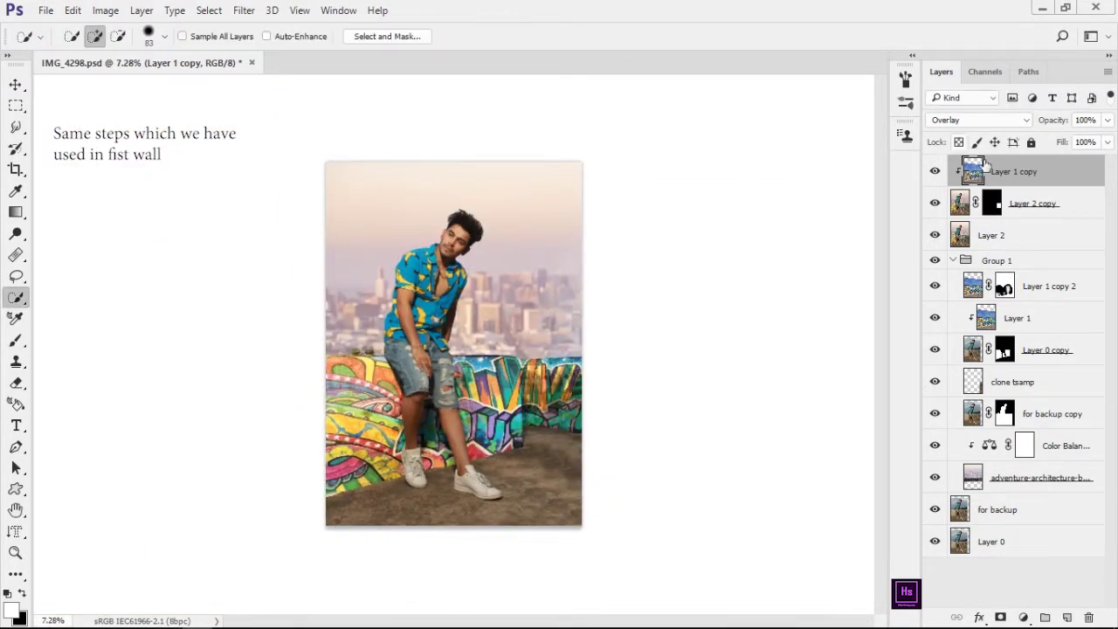
pyautogui.moveTo(1061, 167); pyautogui.dragTo(1048, 170)
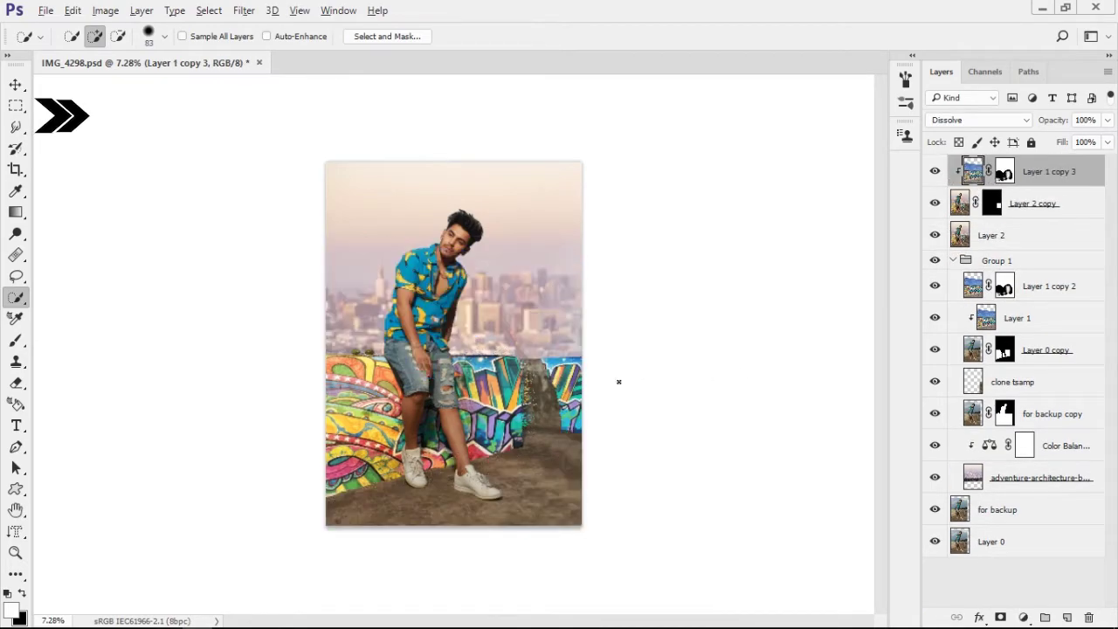
pyautogui.scroll(3, 619, 381)
pyautogui.hotkey('ctrl', 't')
pyautogui.scroll(-3, 707, 145)
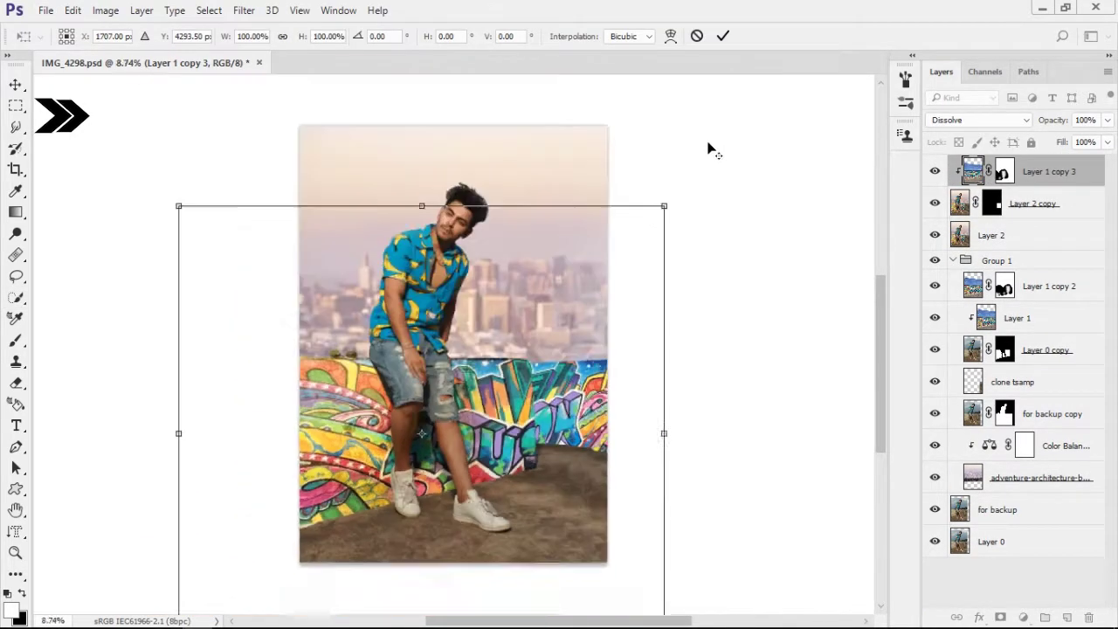
# Step: Set the graffiti copy to Normal, then shrink and position it over the right wall
pyautogui.hotkey('shift', 'alt', 'n')
pyautogui.moveTo(669, 232)
pyautogui.mouseDown()
pyautogui.moveTo(282, 544)
pyautogui.moveTo(544, 386)
pyautogui.mouseUp()
pyautogui.moveTo(578, 366)
pyautogui.mouseDown()
pyautogui.moveTo(625, 325)
pyautogui.moveTo(558, 393)
pyautogui.mouseUp()
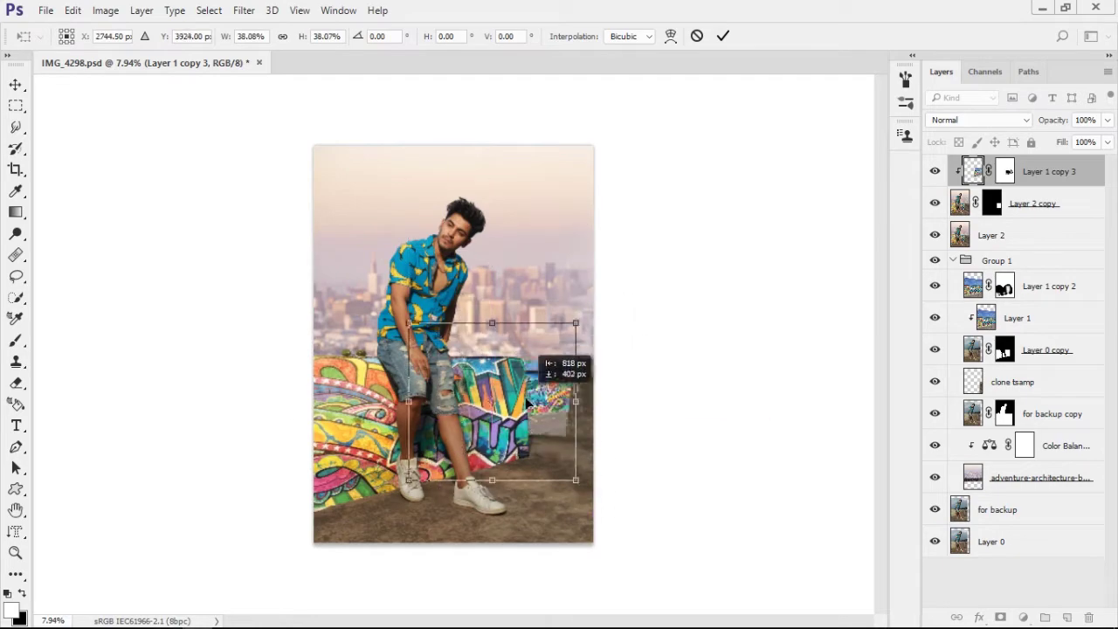
pyautogui.press('Return')
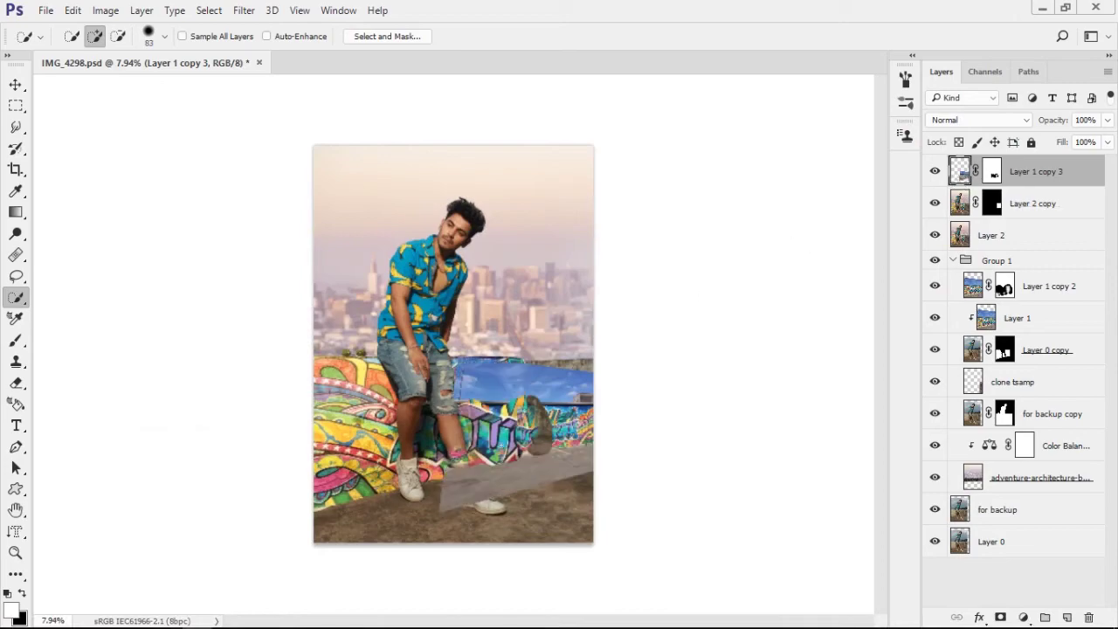
pyautogui.hotkey('ctrl', 't')
pyautogui.moveTo(538, 437); pyautogui.dragTo(497, 224)
# Step: Distort the graffiti layer's corners into the wall's perspective
pyautogui.press('Return')
pyautogui.scroll(2, 497, 224)
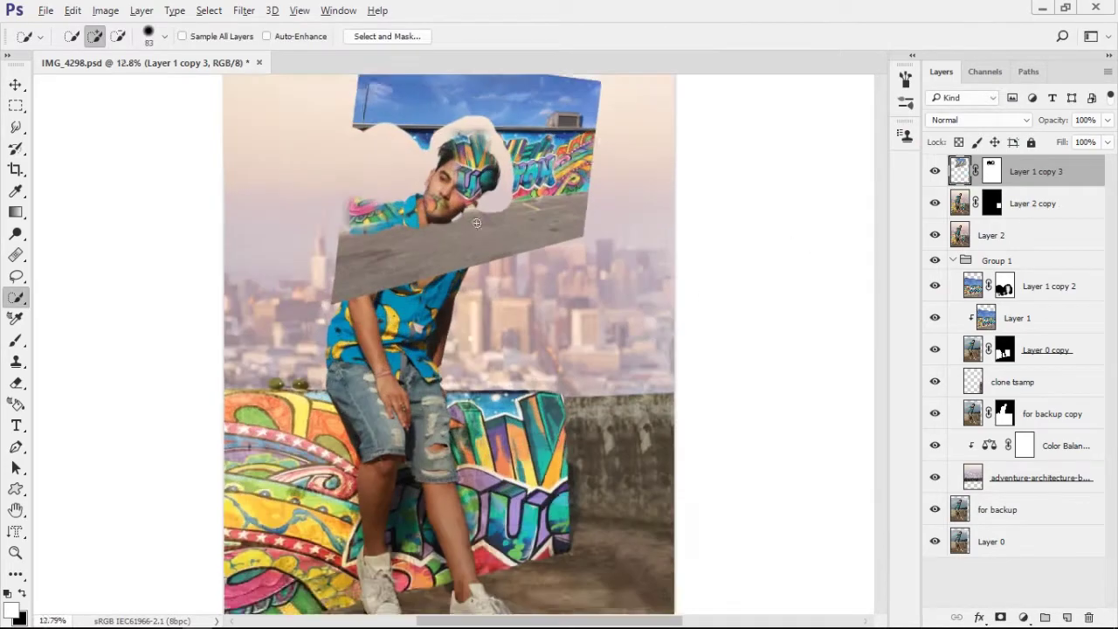
pyautogui.press('b')
pyautogui.click(991, 171)
pyautogui.hotkey('ctrl', '-')
pyautogui.hotkey('ctrl', '-')
pyautogui.hotkey('ctrl', 't')
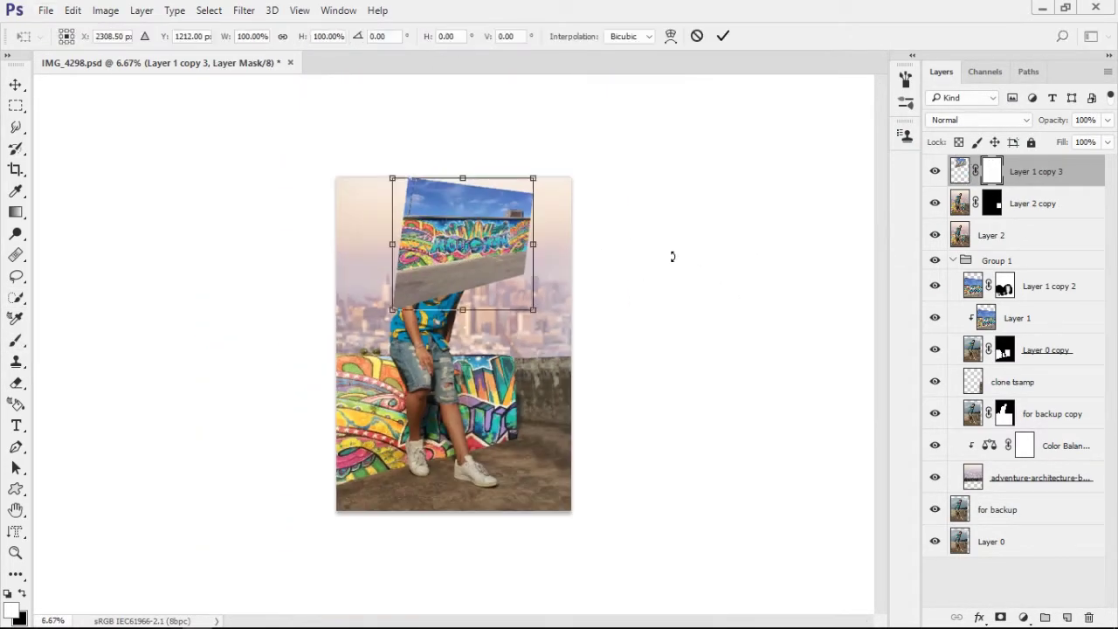
pyautogui.moveTo(541, 177); pyautogui.dragTo(531, 132)
pyautogui.moveTo(541, 302); pyautogui.dragTo(655, 559)
pyautogui.moveTo(528, 106); pyautogui.dragTo(672, 85)
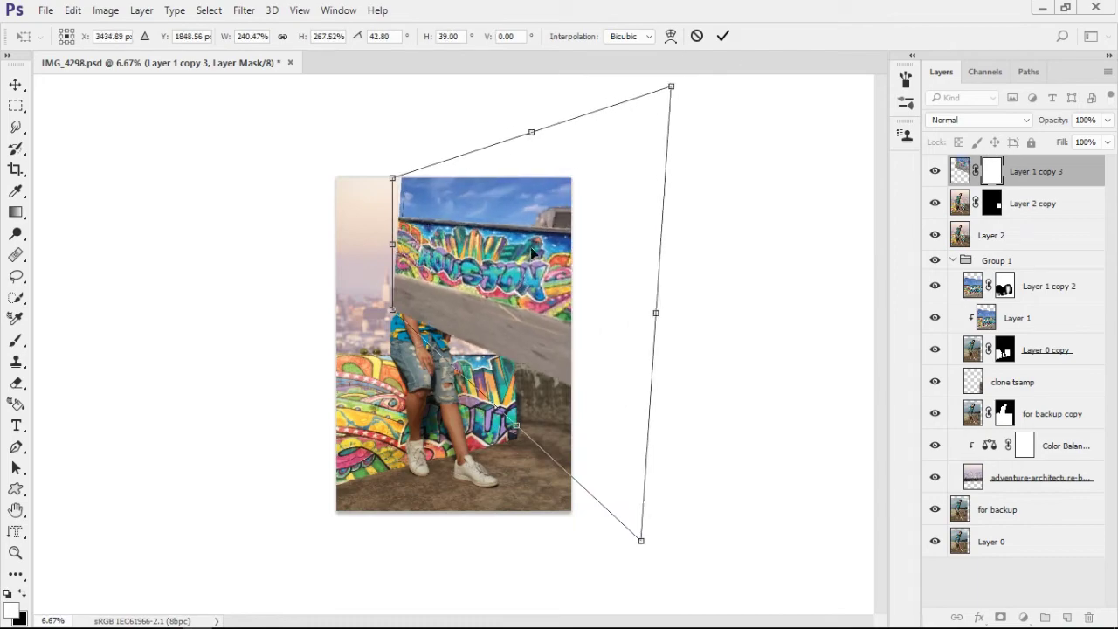
pyautogui.moveTo(470, 238); pyautogui.dragTo(500, 371)
pyautogui.press('Return')
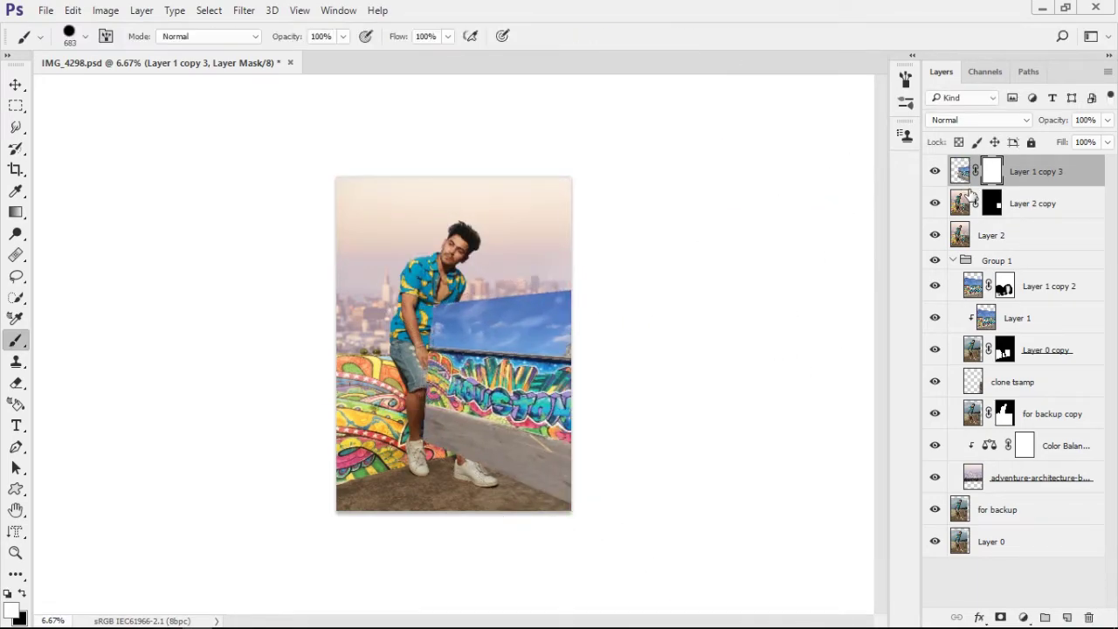
# Step: Clip the graffiti to the wall copy, then rotate it onto the right wall
pyautogui.hotkey('ctrl', 'alt', 'g')
pyautogui.scroll(3, 586, 372)
pyautogui.press('v')
pyautogui.hotkey('ctrl', 't')
pyautogui.scroll(-3, 586, 372)
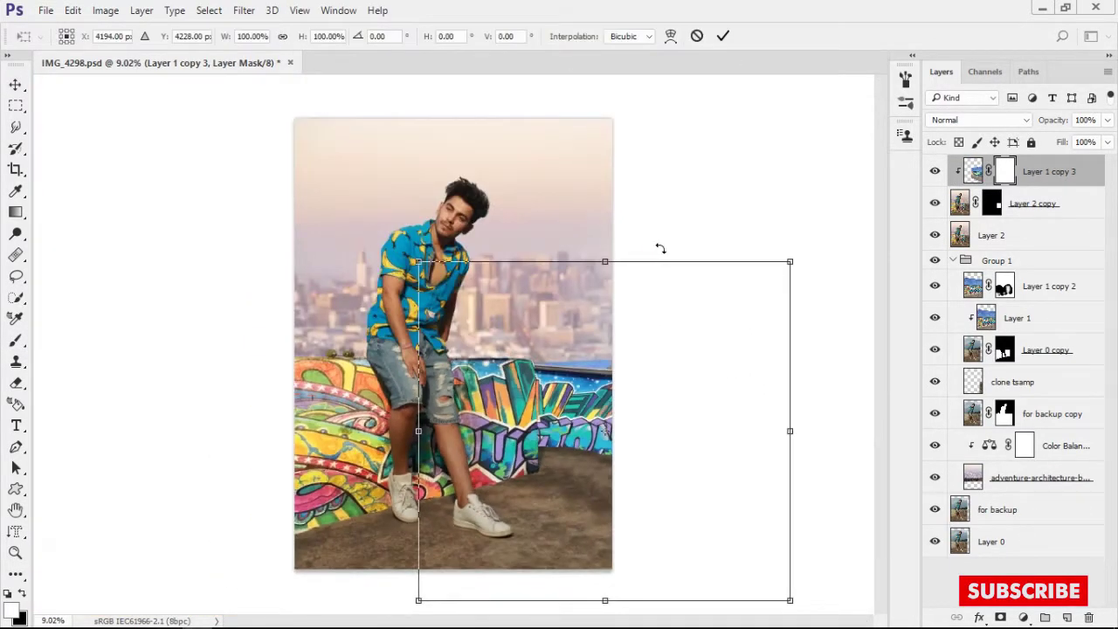
pyautogui.moveTo(661, 250); pyautogui.dragTo(603, 355)
pyautogui.scroll(3, 567, 397)
pyautogui.moveTo(624, 367)
pyautogui.mouseDown()
pyautogui.moveTo(588, 426)
pyautogui.moveTo(566, 434)
pyautogui.mouseUp()
pyautogui.hotkey('ctrl', '0')
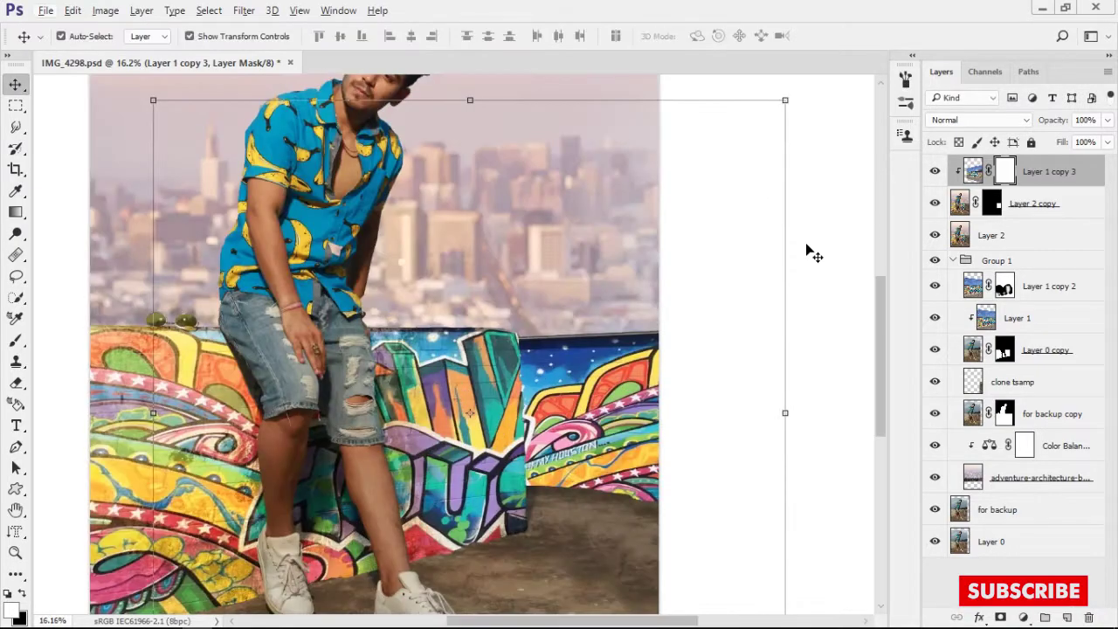
pyautogui.click(972, 171)
# Step: Try Soft Light and Hard Light blend modes on the mural overlay
pyautogui.click(978, 120)
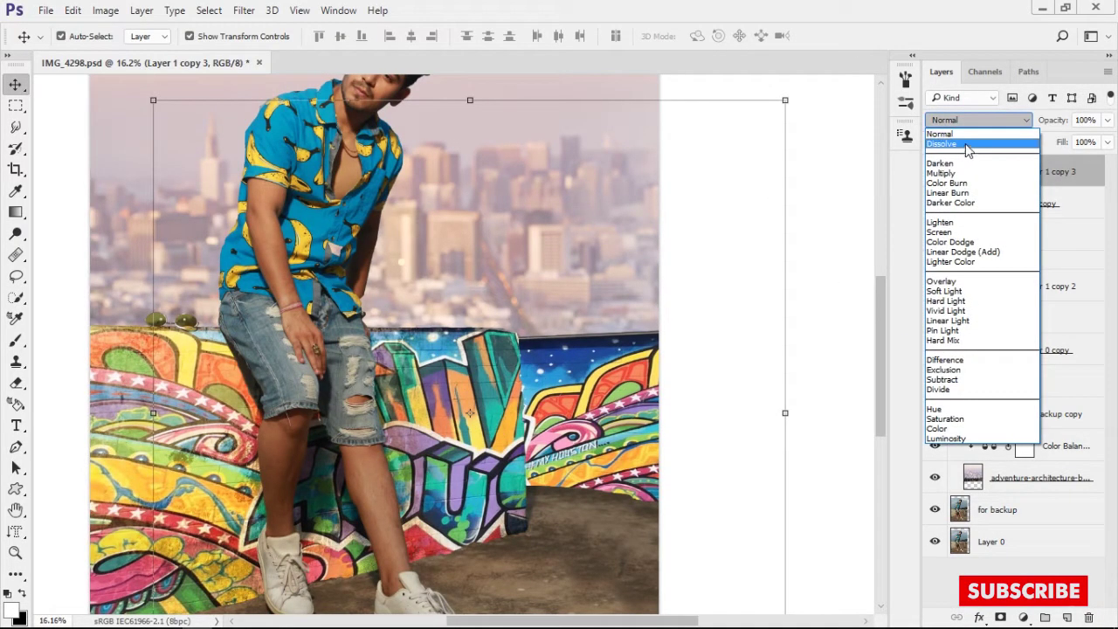
pyautogui.click(995, 179)
pyautogui.press('Down')
pyautogui.press('Down')
pyautogui.press('Down')
pyautogui.press('Down')
pyautogui.press('Down')
pyautogui.press('Down')
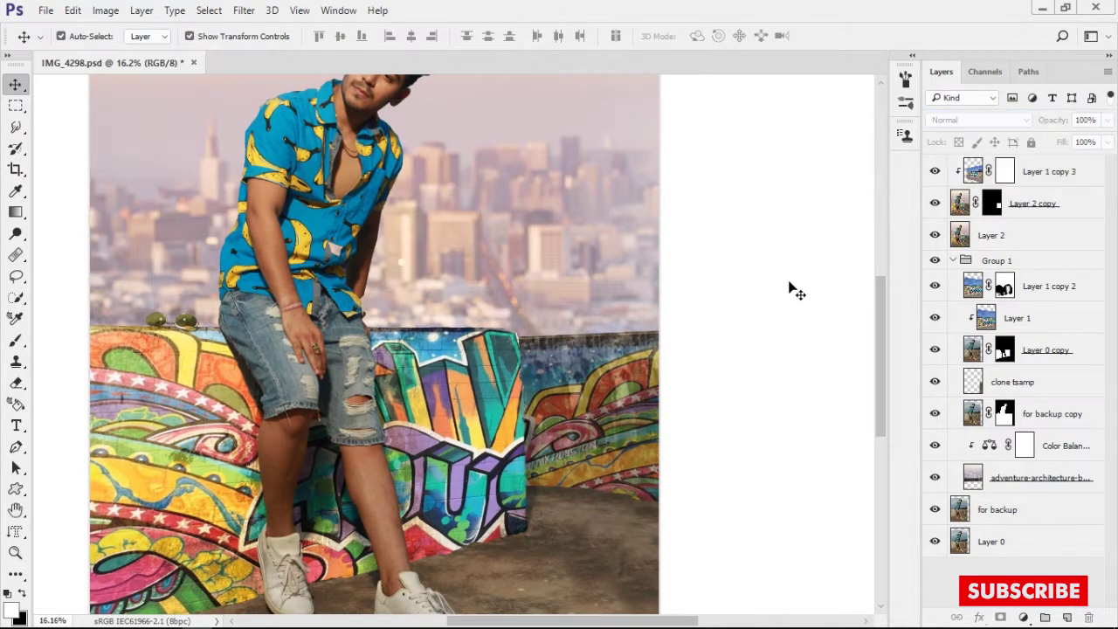
pyautogui.scroll(3, 788, 289)
pyautogui.press('Down')
pyautogui.press('Down')
pyautogui.press('Down')
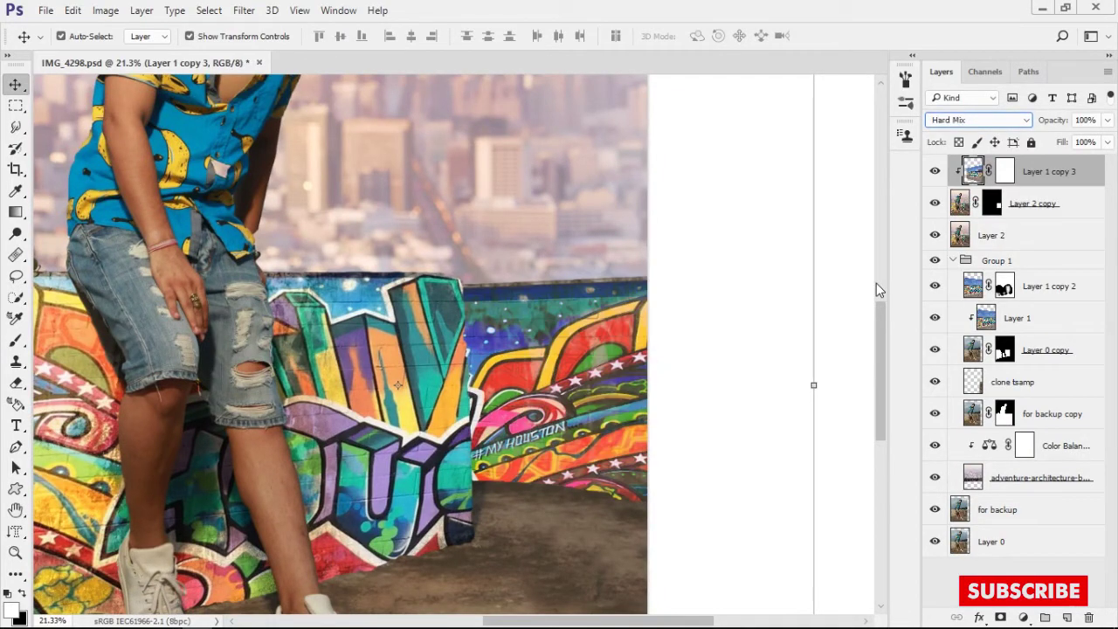
pyautogui.press('Down')
pyautogui.press('Down')
pyautogui.press('Down')
pyautogui.rightClick(876, 282)
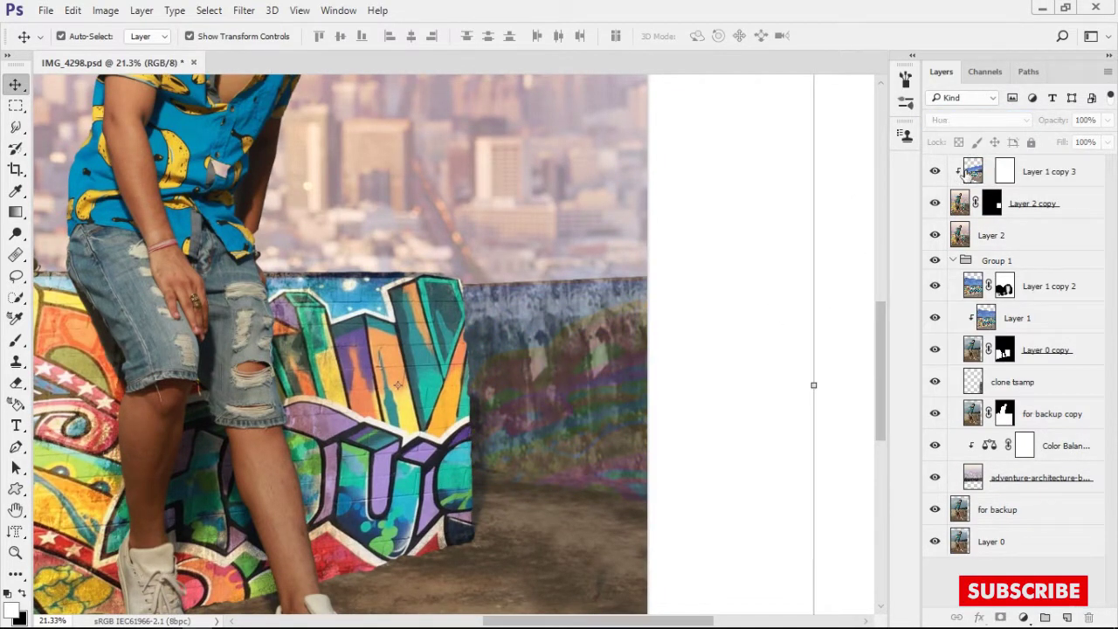
# Step: Cycle Layer 1 copy 3 through Overlay, Soft Light and other blend modes
pyautogui.click(967, 171)
pyautogui.click(1005, 119)
pyautogui.press('Up')
pyautogui.press('Up')
pyautogui.press('Up')
pyautogui.press('Return')
pyautogui.press('Up')
pyautogui.press('Up')
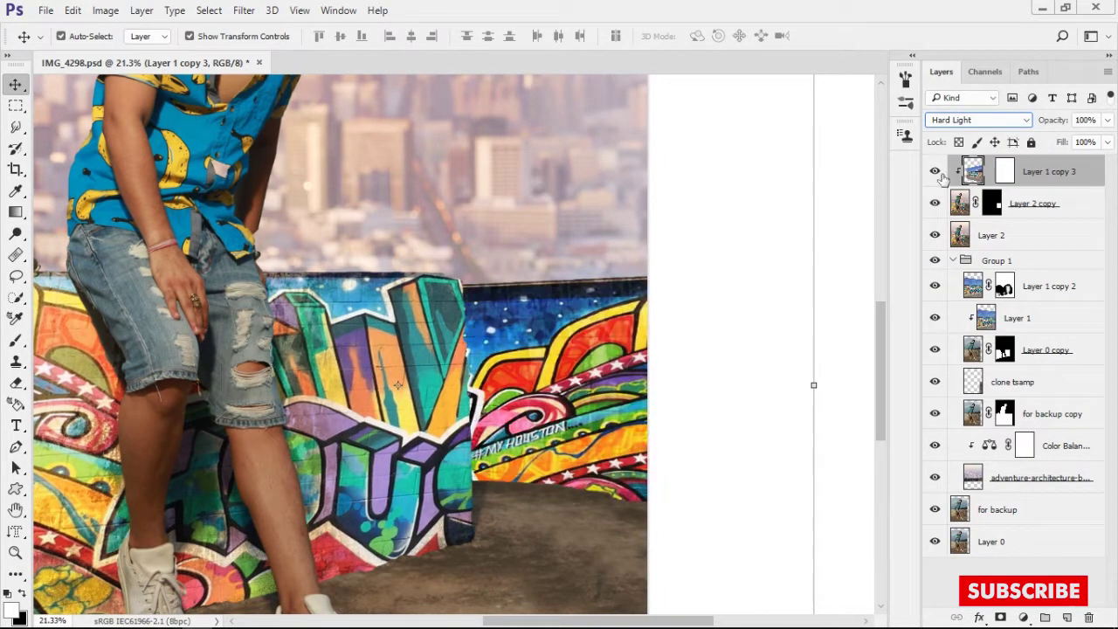
pyautogui.press('Up')
pyautogui.press('Up')
pyautogui.press('Down')
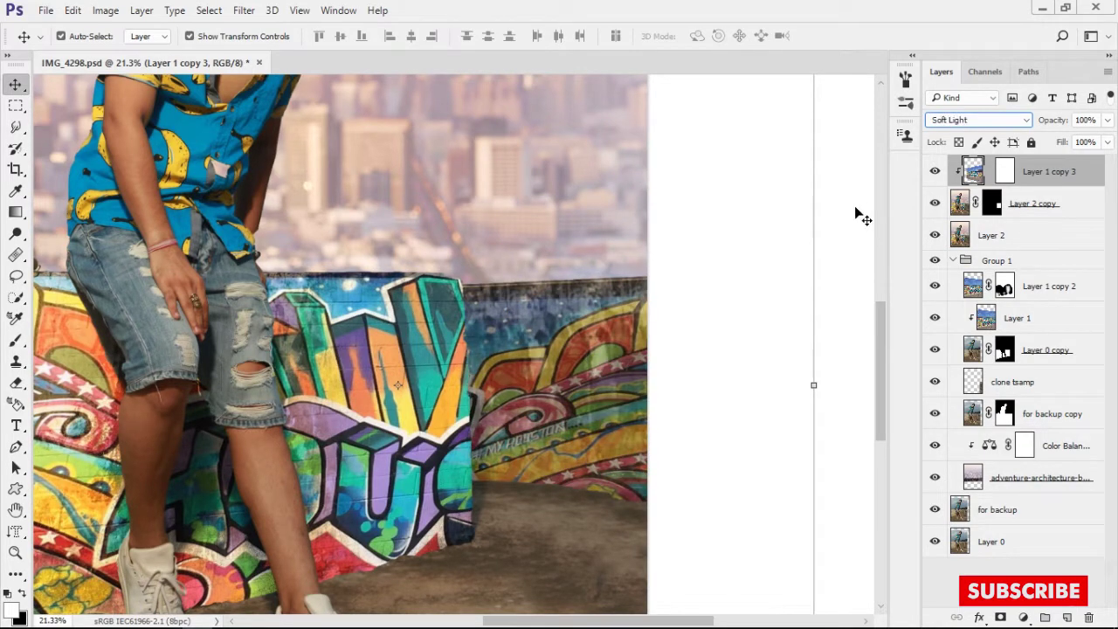
pyautogui.press('Down')
pyautogui.click(861, 217)
# Step: Set the Layer 1 copy 3 overlay to Dissolve, then Color Dodge
pyautogui.click(966, 170)
pyautogui.click(978, 120)
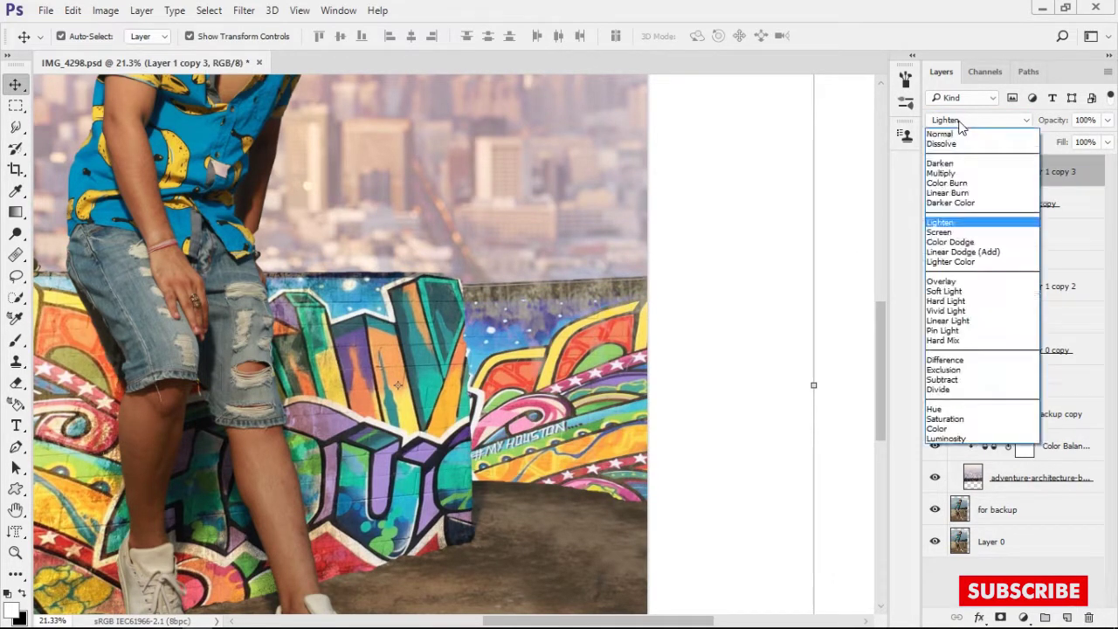
pyautogui.click(960, 137)
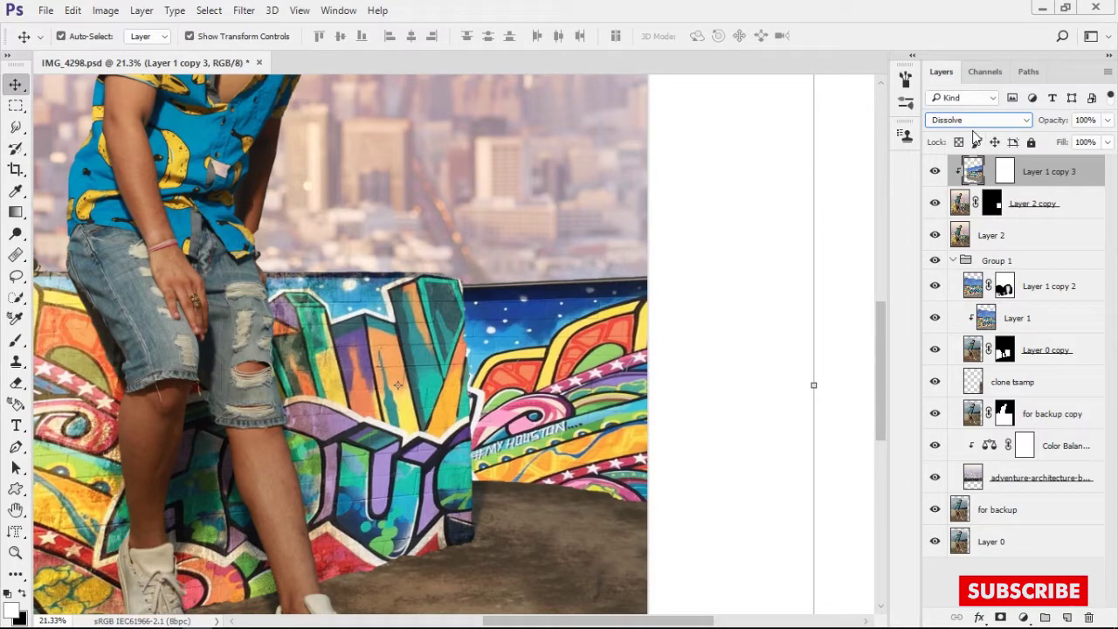
pyautogui.press('Down')
pyautogui.press('Down')
pyautogui.press('Down')
pyautogui.press('Down')
pyautogui.press('Down')
pyautogui.press('Down')
pyautogui.press('Down')
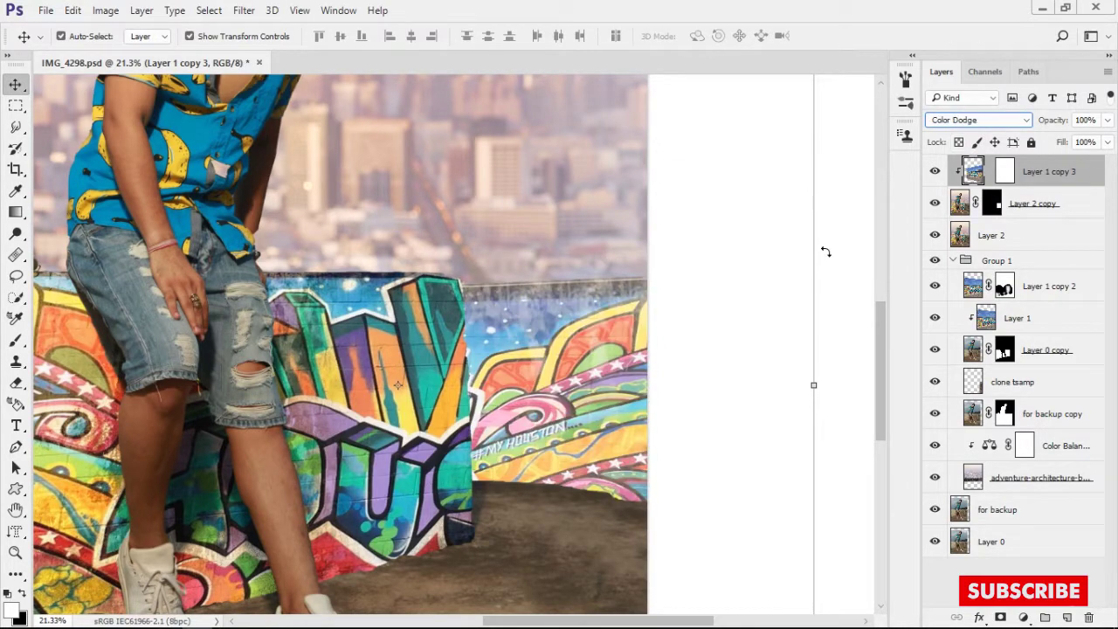
pyautogui.press('Down')
pyautogui.press('Down')
# Step: Check the blend modes of Layer 1 copy 2 and Layer 1
pyautogui.click(1004, 287)
pyautogui.click(1030, 318)
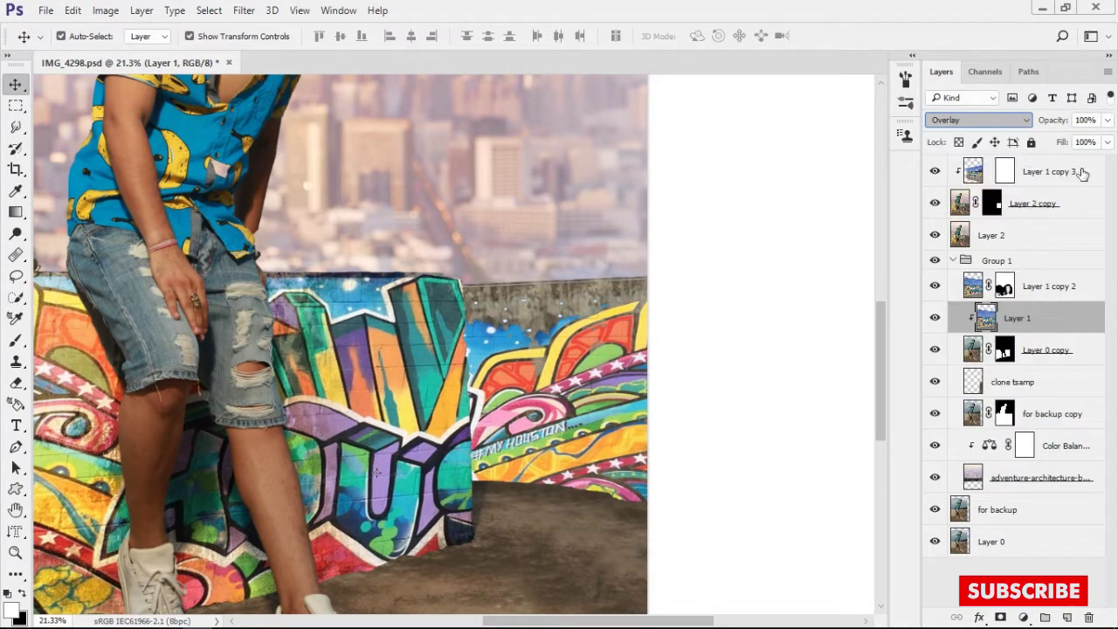
pyautogui.click(978, 120)
pyautogui.click(773, 282)
pyautogui.scroll(2, 577, 226)
pyautogui.scroll(-3, 576, 226)
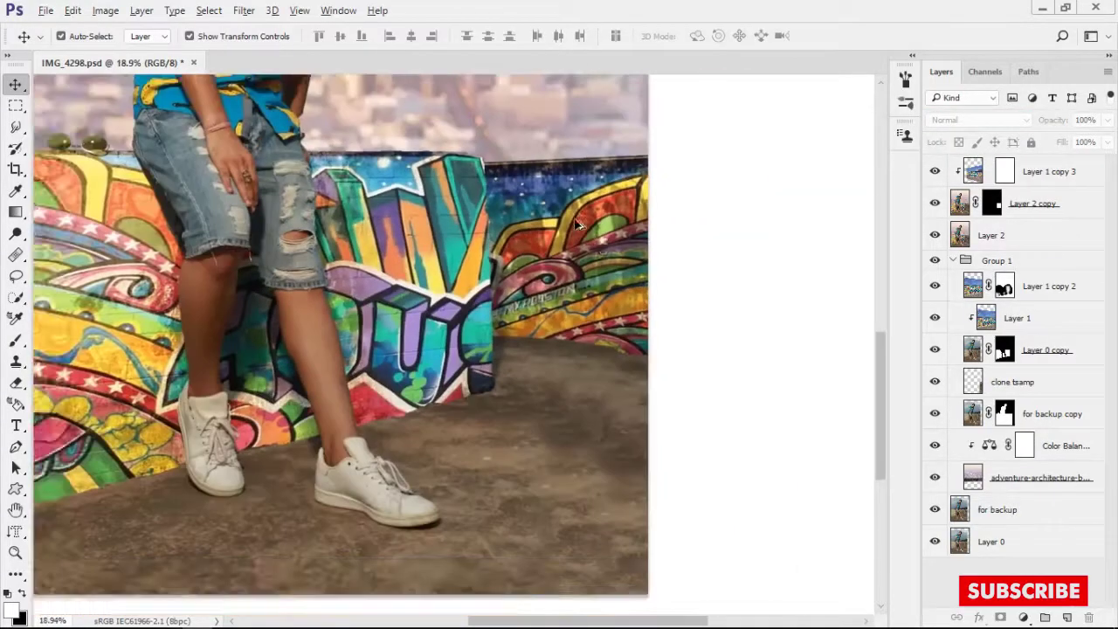
# Step: Duplicate the mural overlay as Layer 1 copy 4 and paint black on its mask
pyautogui.hotkey('ctrl', 'j')
pyautogui.click(978, 120)
pyautogui.click(952, 140)
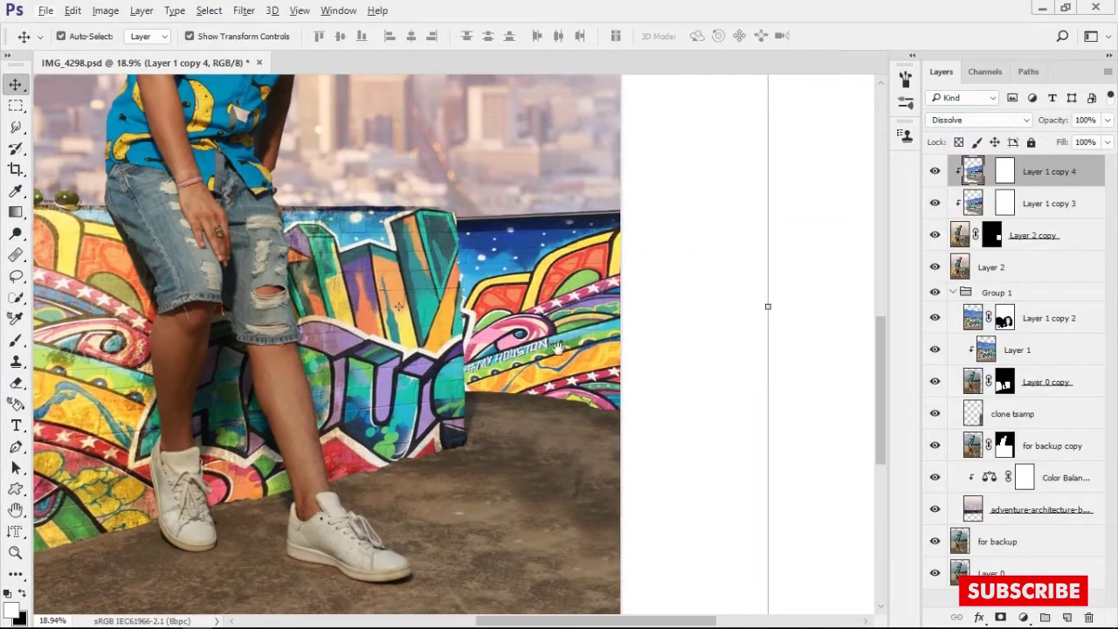
pyautogui.scroll(3, 558, 348)
pyautogui.hotkey('ctrl', '\\')
pyautogui.press('b')
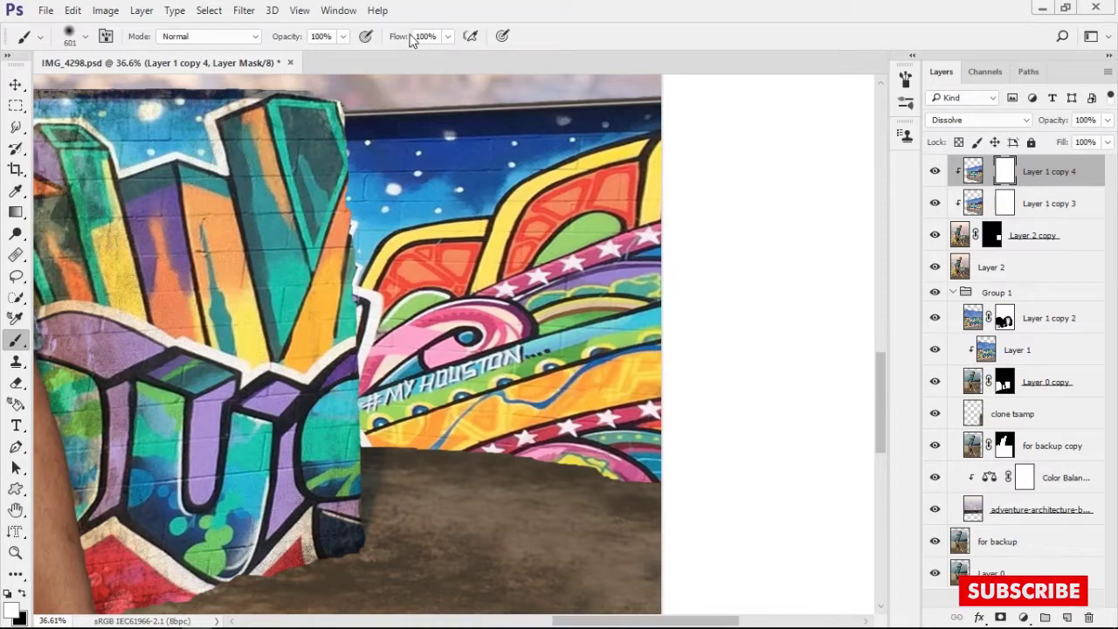
pyautogui.moveTo(367, 201); pyautogui.dragTo(611, 393)
pyautogui.scroll(-5, 628, 287)
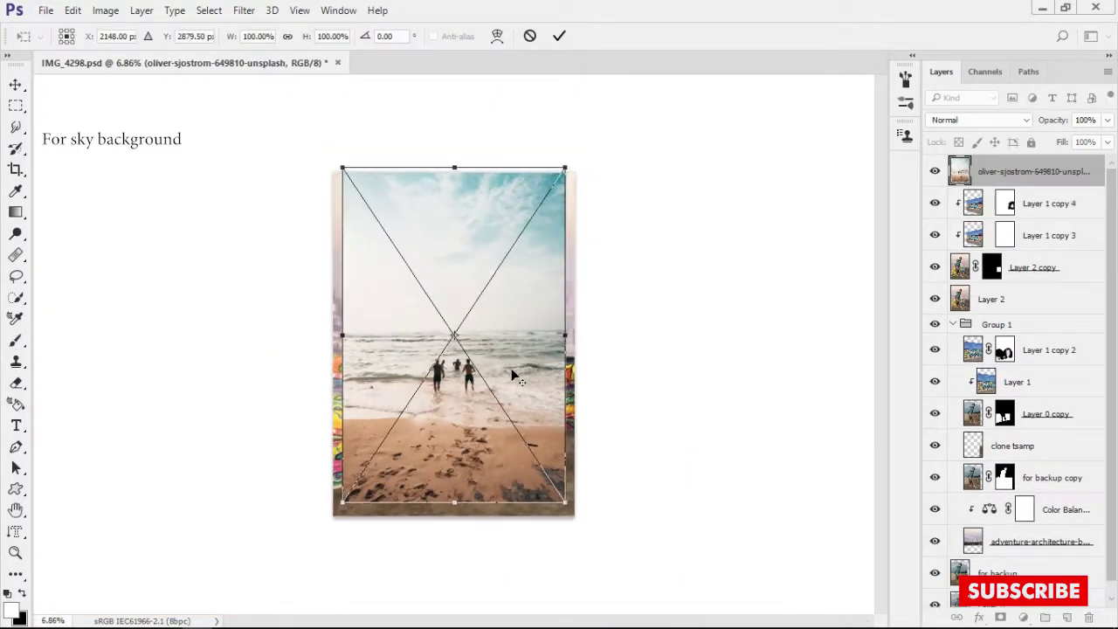
# Step: Enlarge the beach photo to fill the canvas and rasterize its layer
pyautogui.moveTo(563, 503)
pyautogui.mouseDown()
pyautogui.moveTo(593, 524)
pyautogui.moveTo(574, 540)
pyautogui.mouseUp()
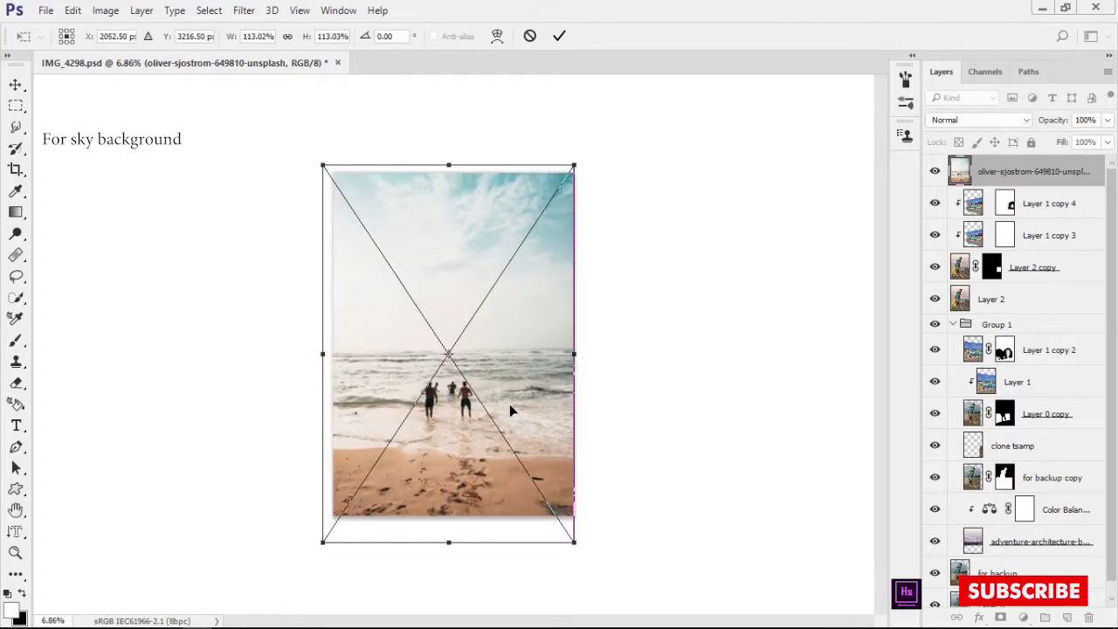
pyautogui.press('Return')
pyautogui.rightClick(976, 168)
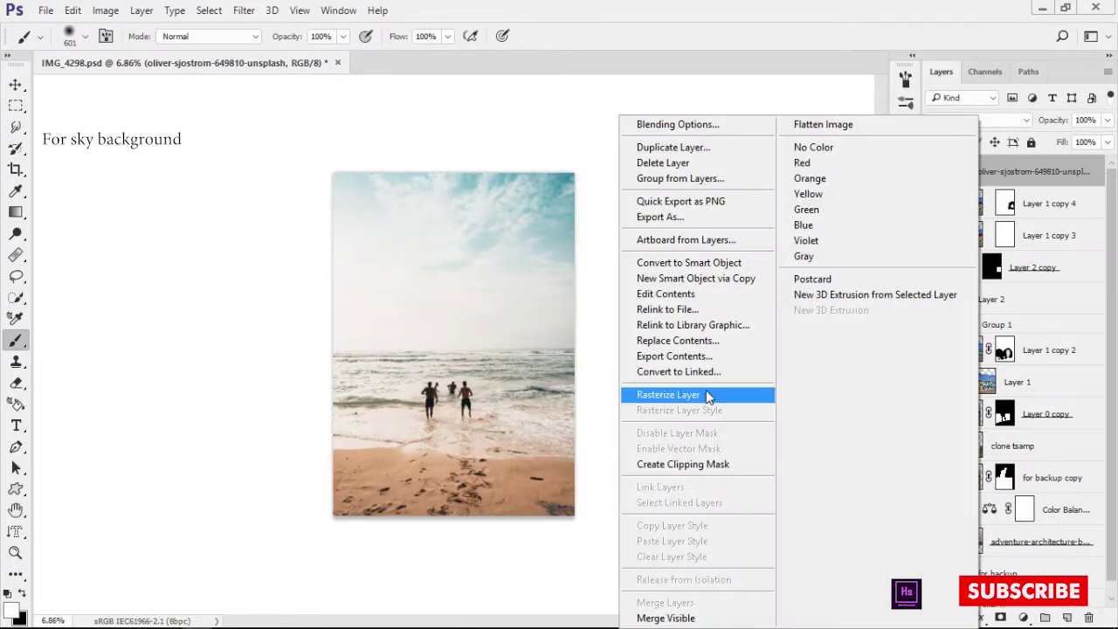
pyautogui.click(661, 392)
pyautogui.click(978, 119)
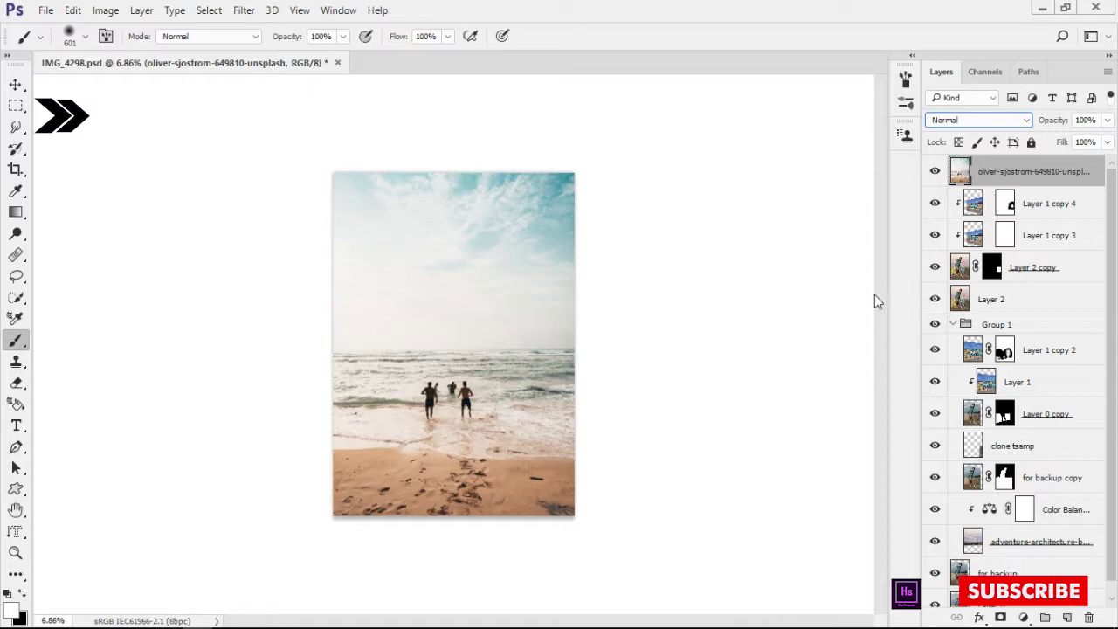
pyautogui.click(16, 85)
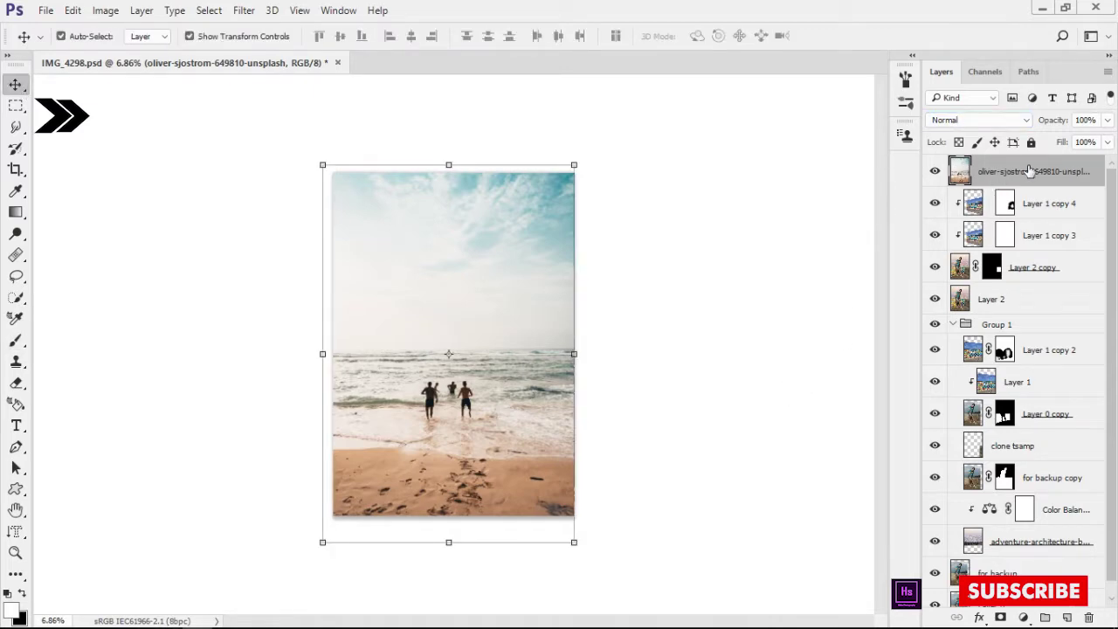
# Step: Duplicate the beach photo, hide the top copy, set Dissolve, and add a layer mask
pyautogui.hotkey('ctrl', 'j')
pyautogui.click(935, 171)
pyautogui.click(1030, 202)
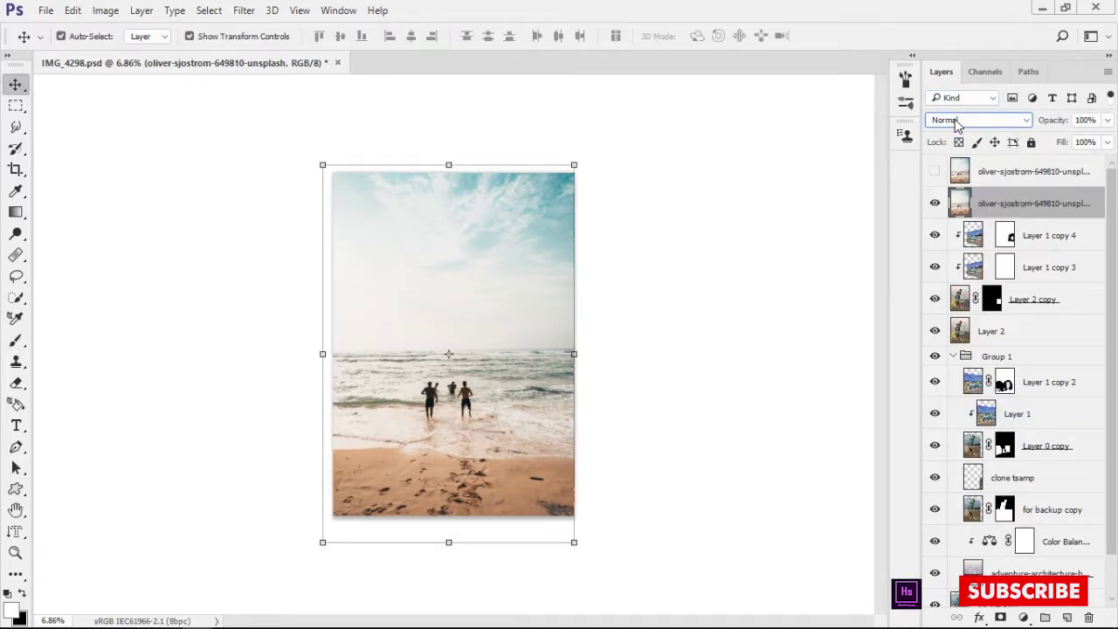
pyautogui.press('Down')
pyautogui.press('Down')
pyautogui.press('Down')
pyautogui.press('Down')
pyautogui.press('Down')
pyautogui.press('Down')
pyautogui.press('Down')
pyautogui.press('Down')
pyautogui.press('Down')
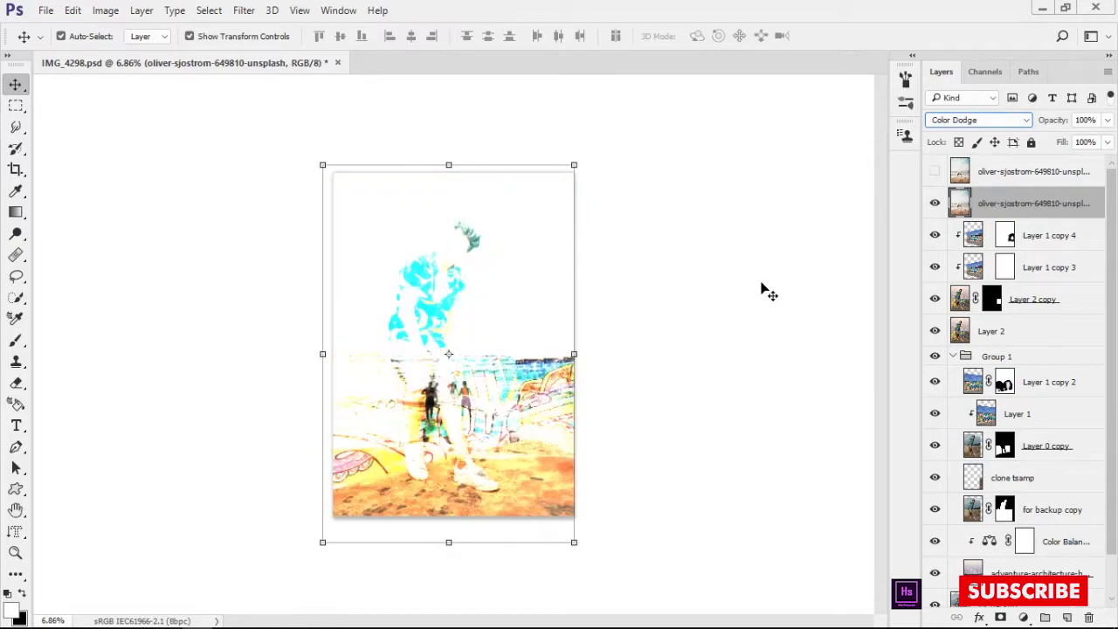
pyautogui.press('Down')
pyautogui.press('Down')
pyautogui.press('Down')
pyautogui.press('Down')
pyautogui.press('Down')
pyautogui.press('Down')
pyautogui.press('Down')
pyautogui.press('Down')
pyautogui.press('Down')
pyautogui.press('Down')
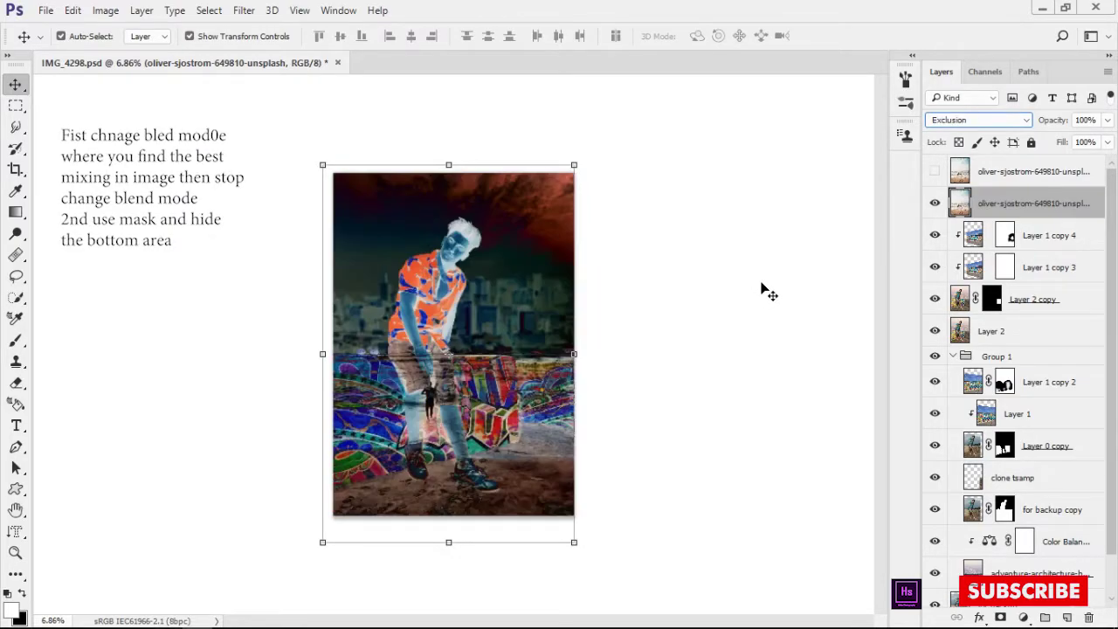
pyautogui.press('Down')
pyautogui.press('Down')
pyautogui.press('Down')
pyautogui.press('Down')
pyautogui.press('Down')
pyautogui.press('Down')
pyautogui.press('Down')
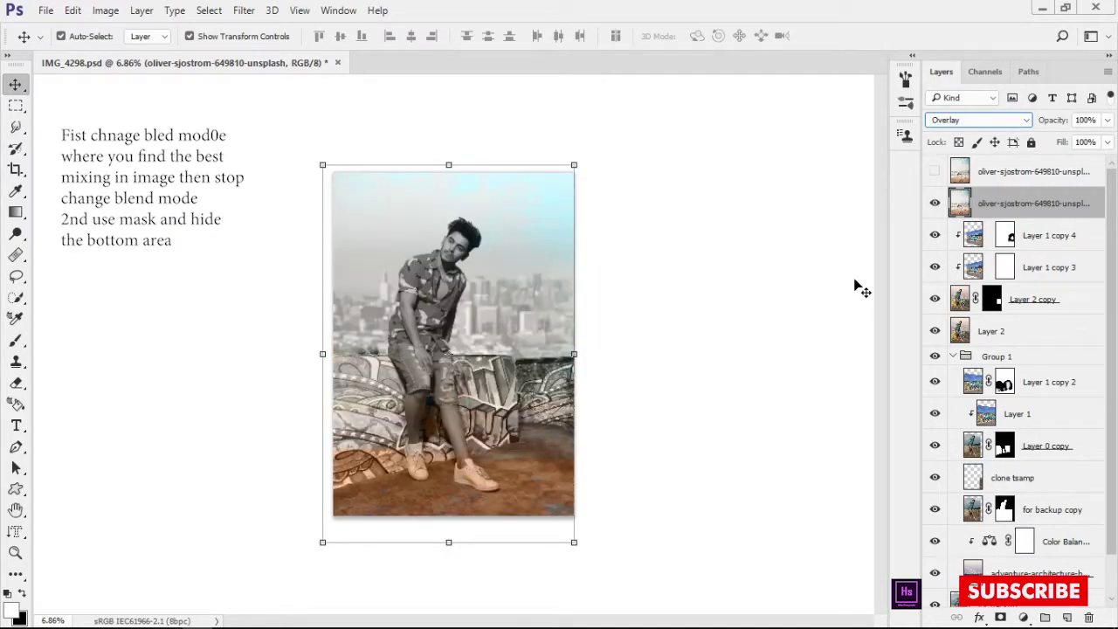
pyautogui.press('Home')
pyautogui.press('Down')
pyautogui.press('Up')
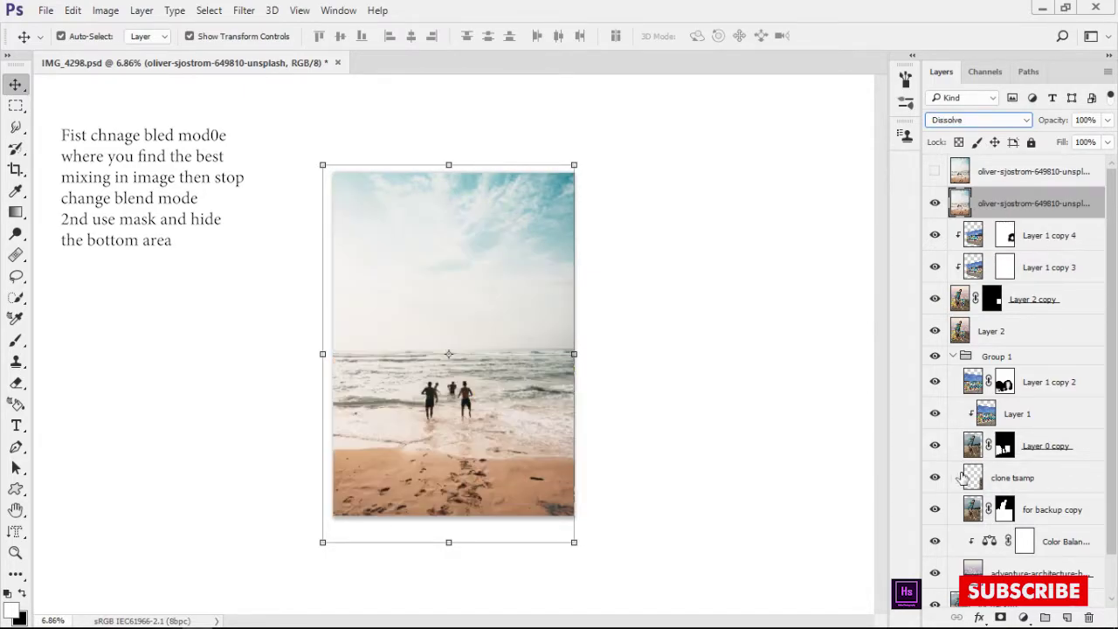
pyautogui.click(1000, 617)
pyautogui.hotkey('ctrl', '+')
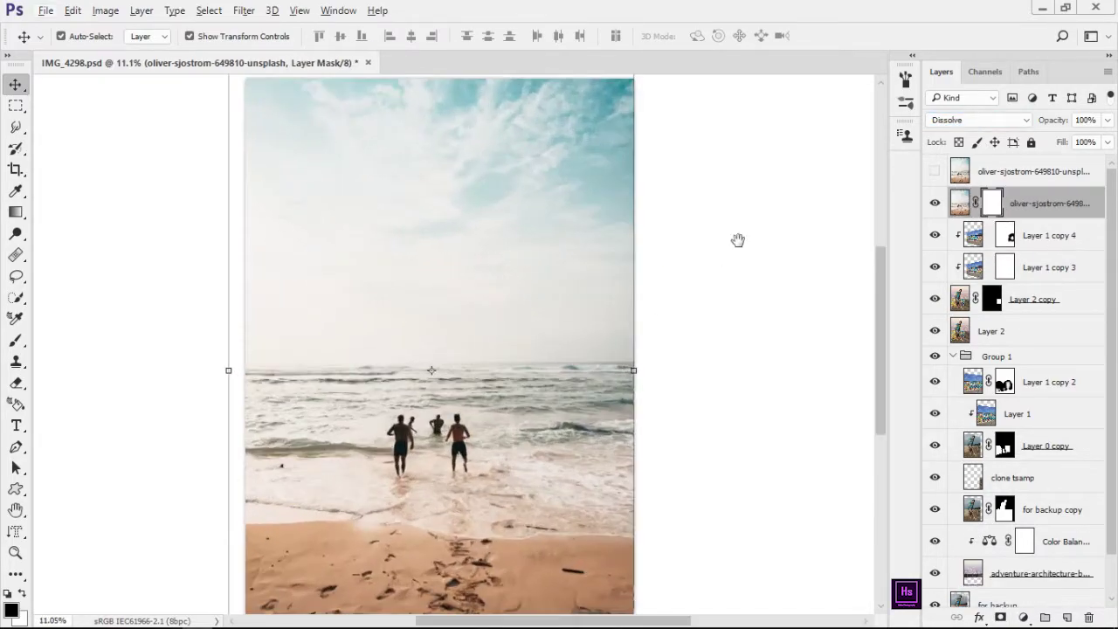
# Step: Set the beach layer to Normal and paint its mask over legs, ground, wall, skyline and head
pyautogui.press('b')
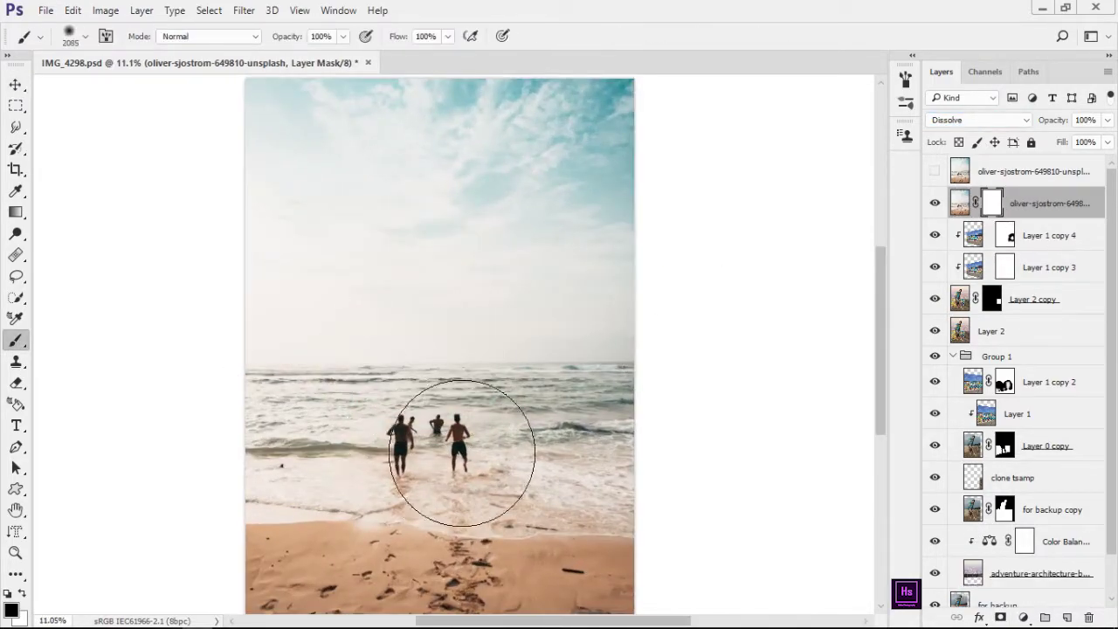
pyautogui.moveTo(462, 453); pyautogui.dragTo(458, 461)
pyautogui.press('Up')
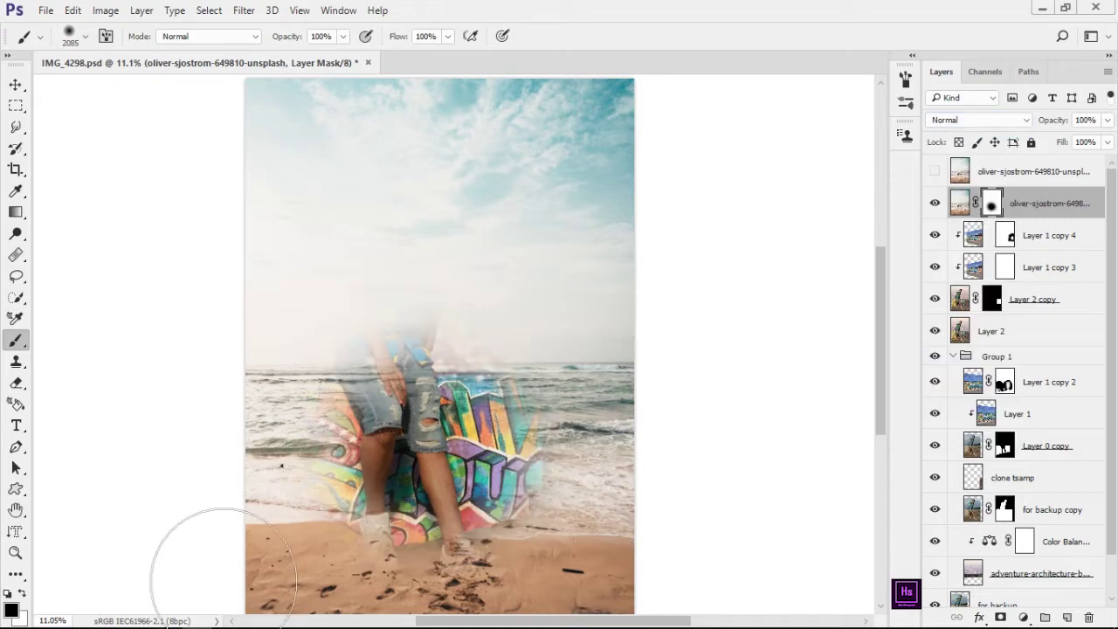
pyautogui.moveTo(187, 537); pyautogui.dragTo(419, 524)
pyautogui.scroll(-2, 563, 515)
pyautogui.moveTo(563, 515); pyautogui.dragTo(402, 498)
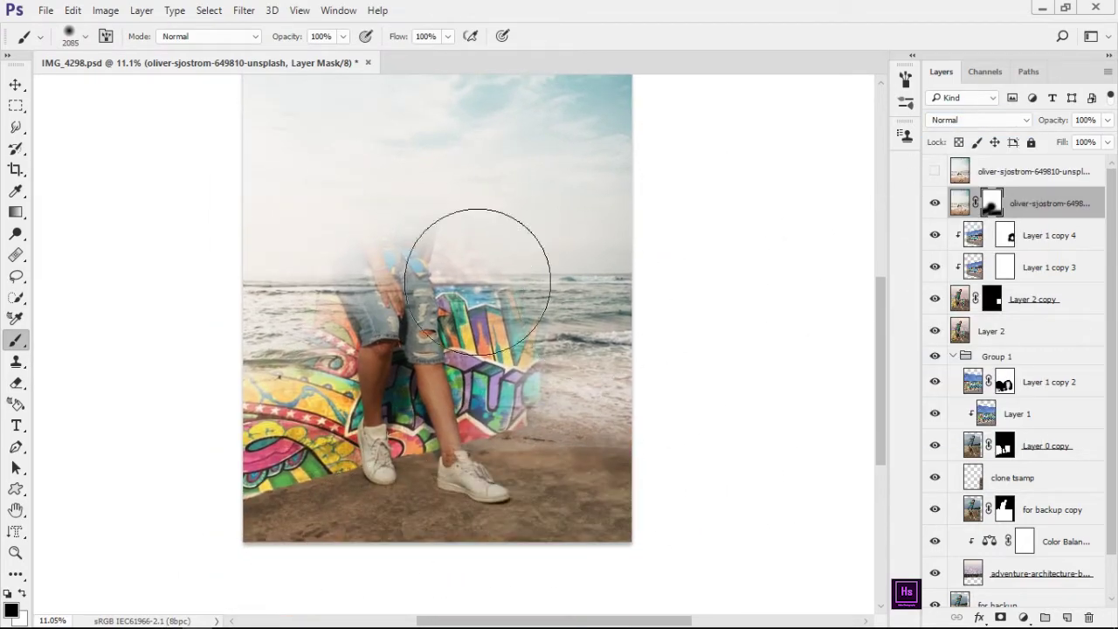
pyautogui.moveTo(476, 281)
pyautogui.mouseDown()
pyautogui.moveTo(612, 425)
pyautogui.moveTo(694, 369)
pyautogui.moveTo(224, 280)
pyautogui.moveTo(464, 178)
pyautogui.mouseUp()
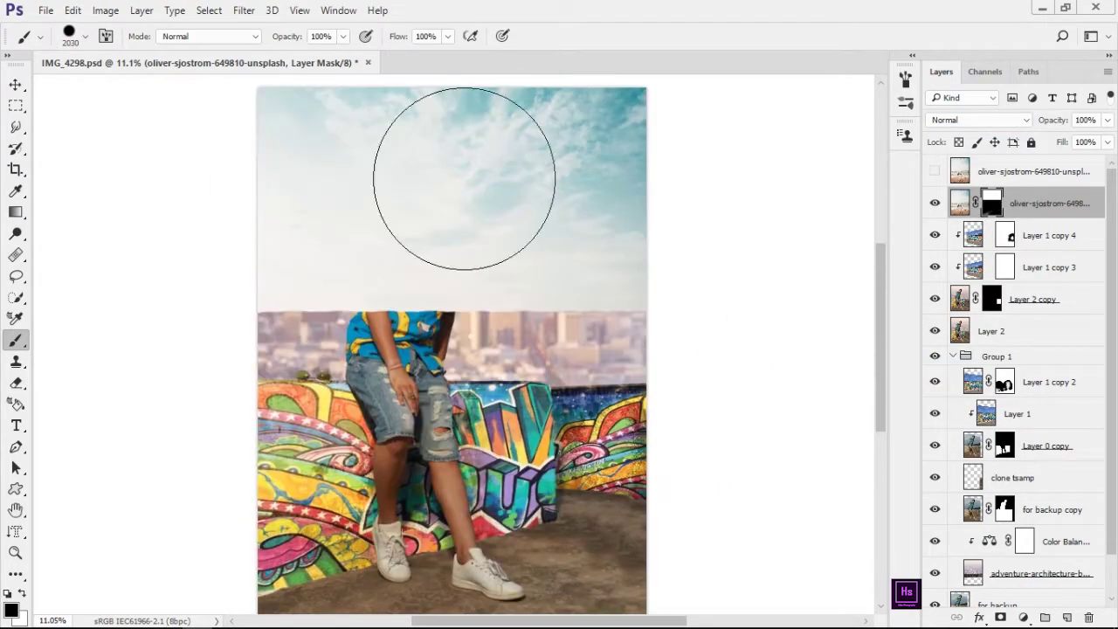
pyautogui.moveTo(392, 341)
pyautogui.mouseDown()
pyautogui.moveTo(250, 362)
pyautogui.moveTo(487, 275)
pyautogui.moveTo(388, 291)
pyautogui.mouseUp()
pyautogui.scroll(2, 389, 288)
pyautogui.moveTo(472, 288); pyautogui.dragTo(441, 232)
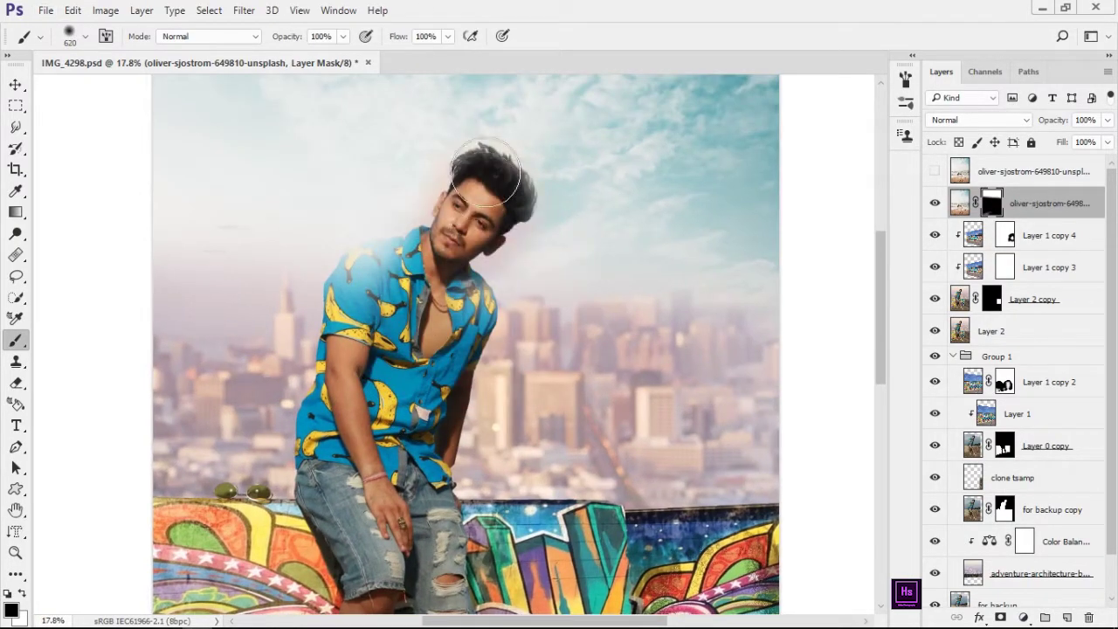
# Step: Enlarge the brush to about 944 px and lower the layer opacity to 52%
pyautogui.press(']')
pyautogui.press(']')
pyautogui.press(']')
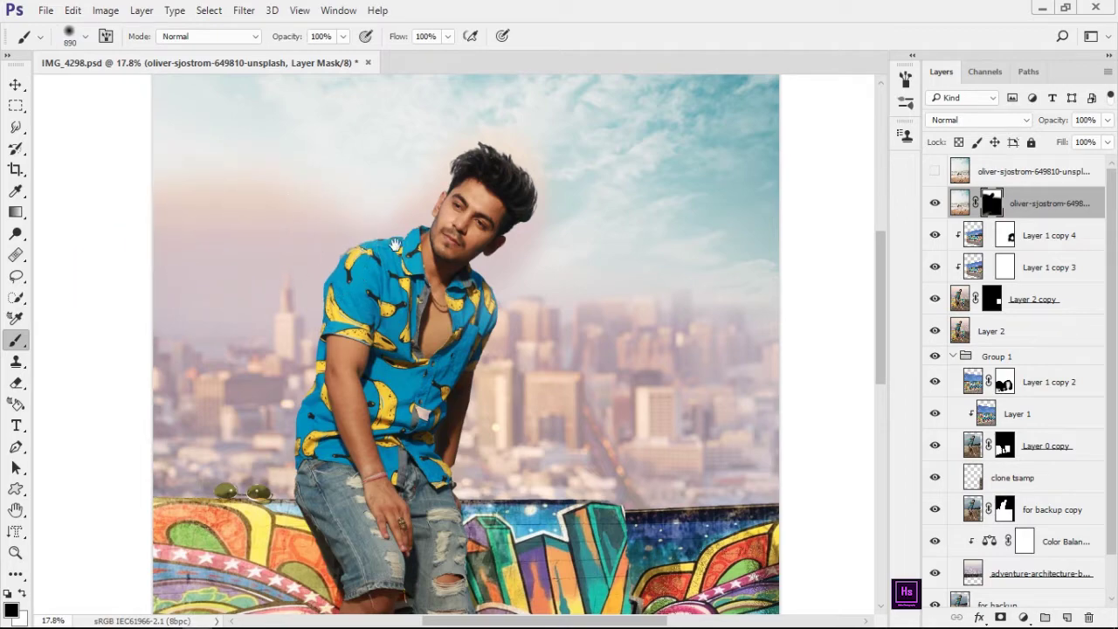
pyautogui.moveTo(767, 301); pyautogui.dragTo(731, 316)
pyautogui.scroll(2, 611, 320)
pyautogui.press('[')
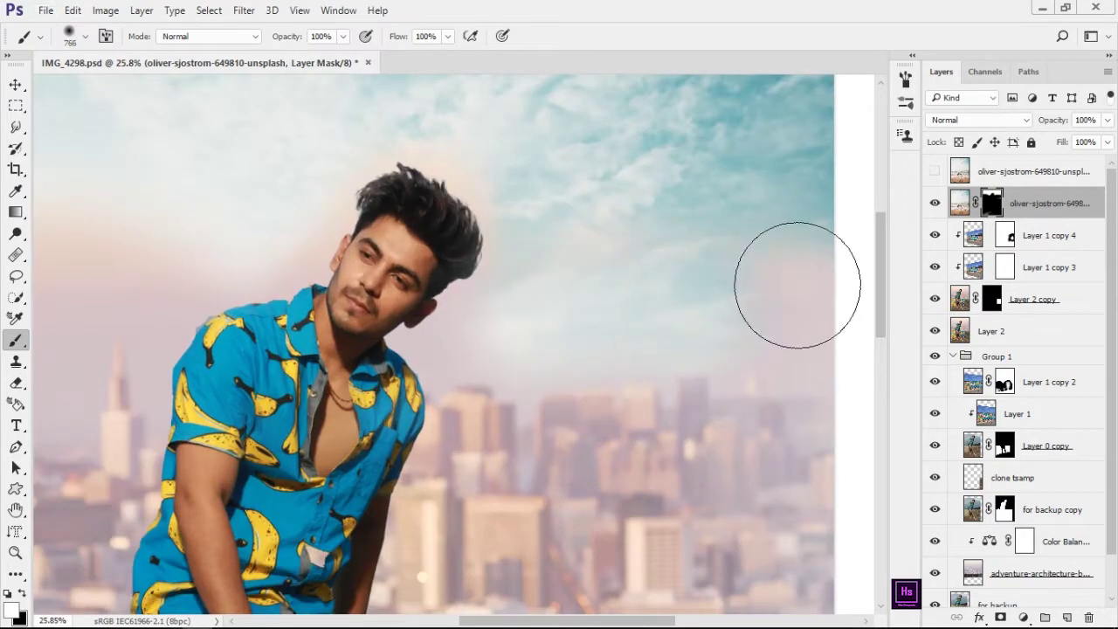
pyautogui.moveTo(672, 350); pyautogui.dragTo(838, 343)
pyautogui.moveTo(212, 277); pyautogui.dragTo(299, 283)
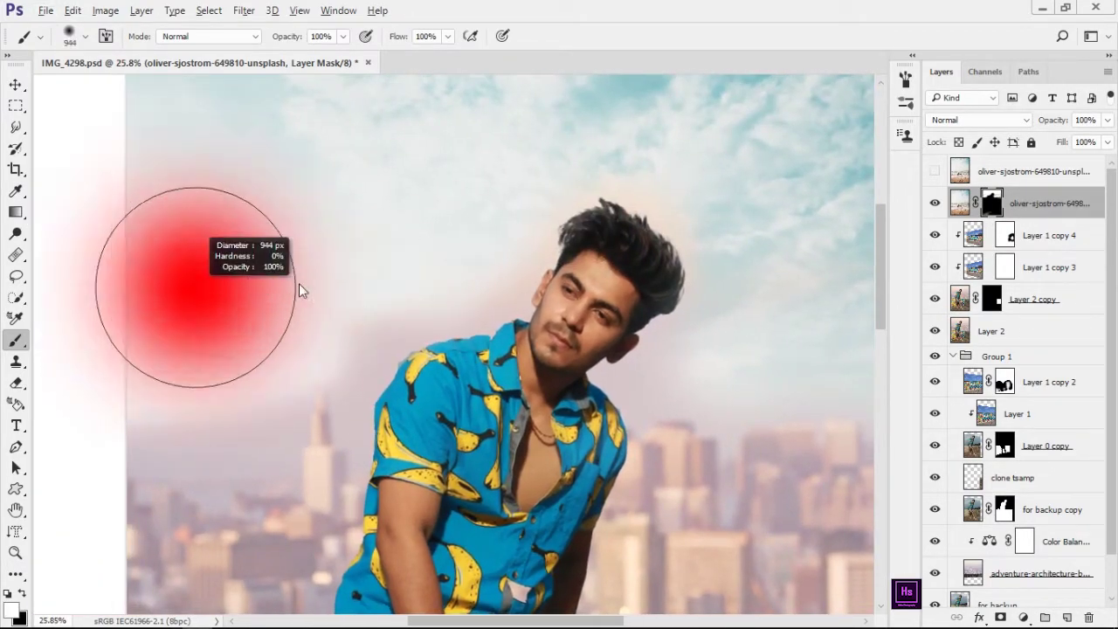
pyautogui.scroll(-3, 245, 423)
pyautogui.scroll(2, 200, 388)
pyautogui.scroll(-2, 354, 354)
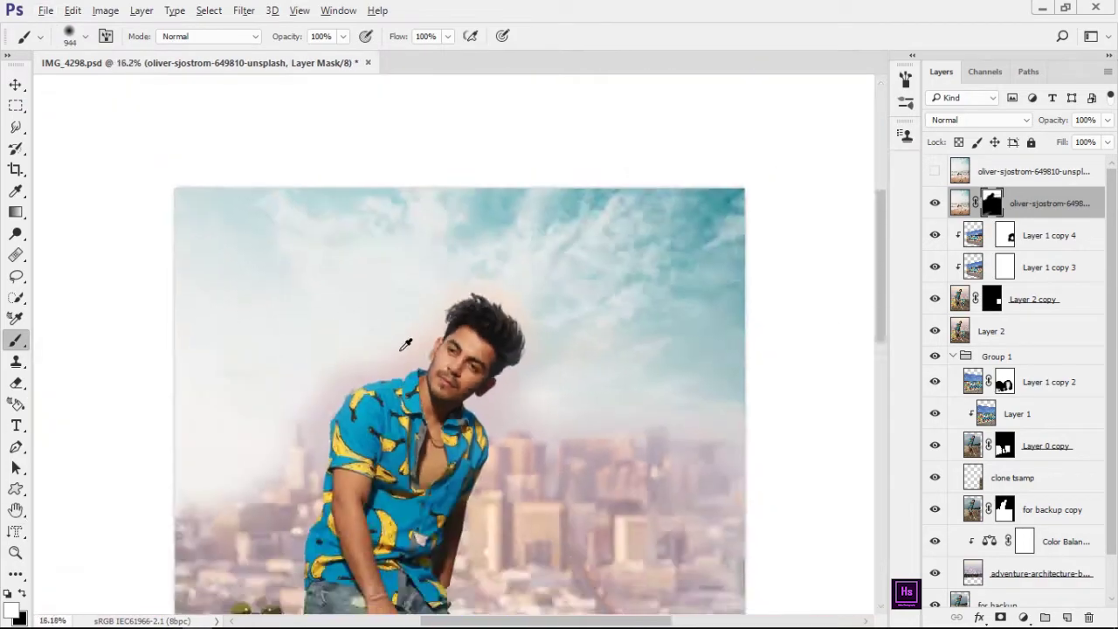
pyautogui.scroll(-3, 404, 341)
pyautogui.click(965, 119)
pyautogui.moveTo(1061, 120); pyautogui.dragTo(1039, 120)
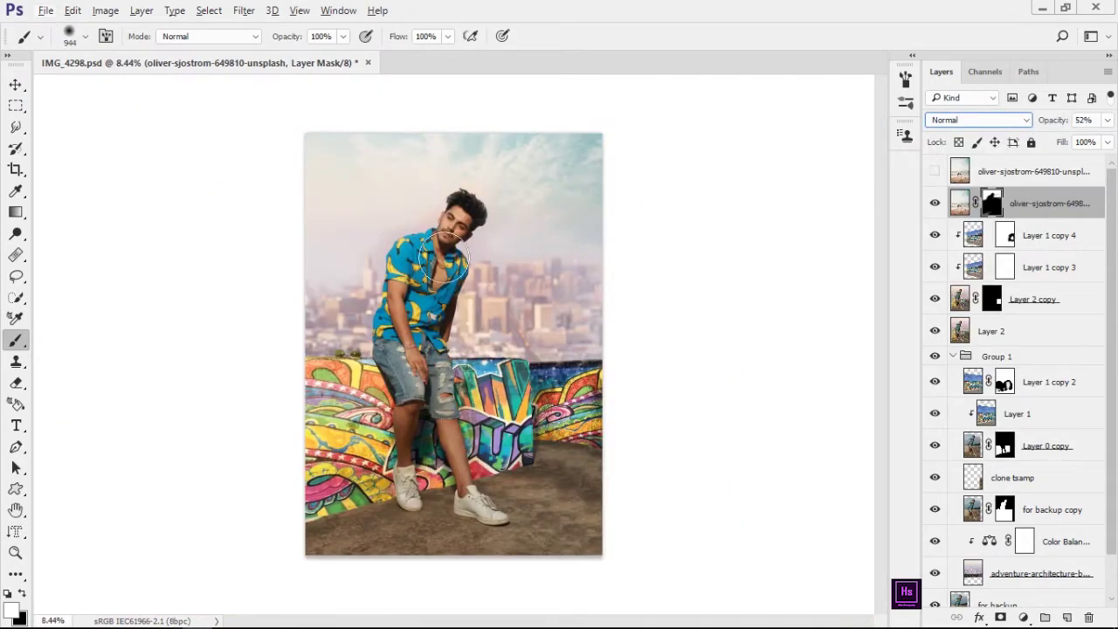
# Step: Set the soft brush to 56% flow and about 587 px size
pyautogui.keyDown('alt'); pyautogui.scroll(3, 542, 238); pyautogui.keyUp('alt')
pyautogui.scroll(1, 681, 265)
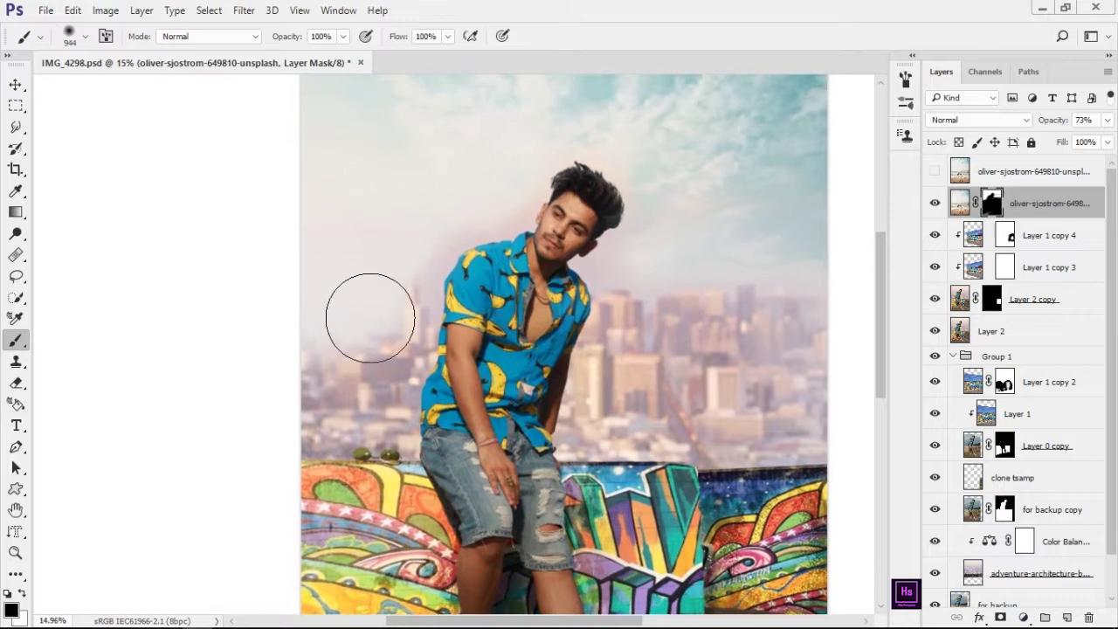
pyautogui.hotkey('shift', '5')
pyautogui.hotkey('shift', '6')
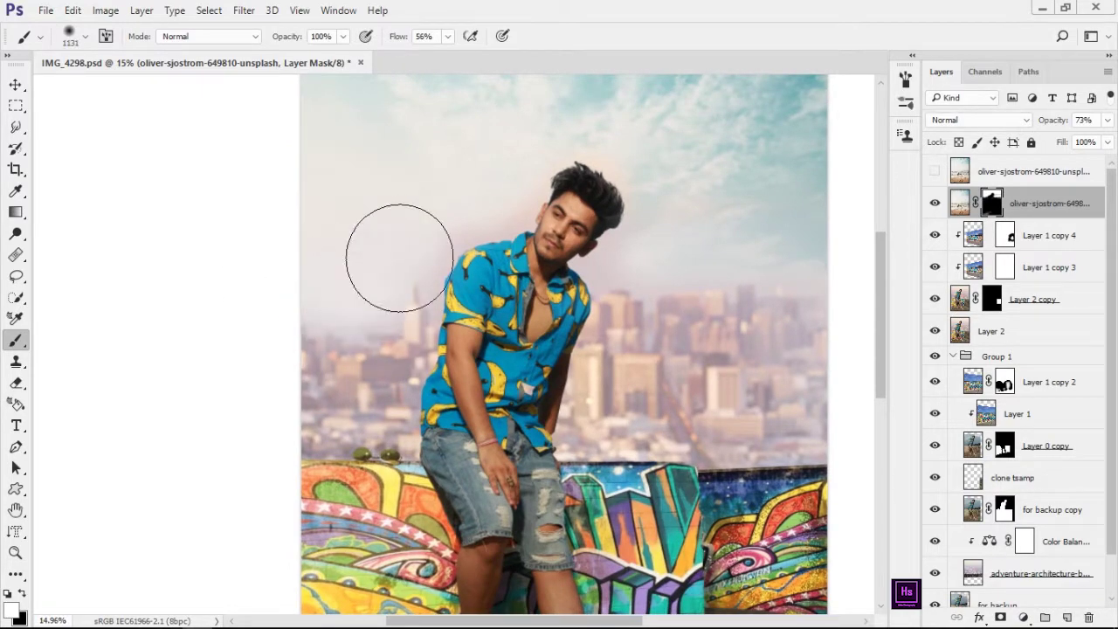
pyautogui.moveTo(485, 170); pyautogui.dragTo(465, 179)
pyautogui.keyDown('alt'); pyautogui.scroll(3, 464, 181); pyautogui.keyUp('alt')
pyautogui.keyDown('alt'); pyautogui.scroll(1, 465, 180); pyautogui.keyUp('alt')
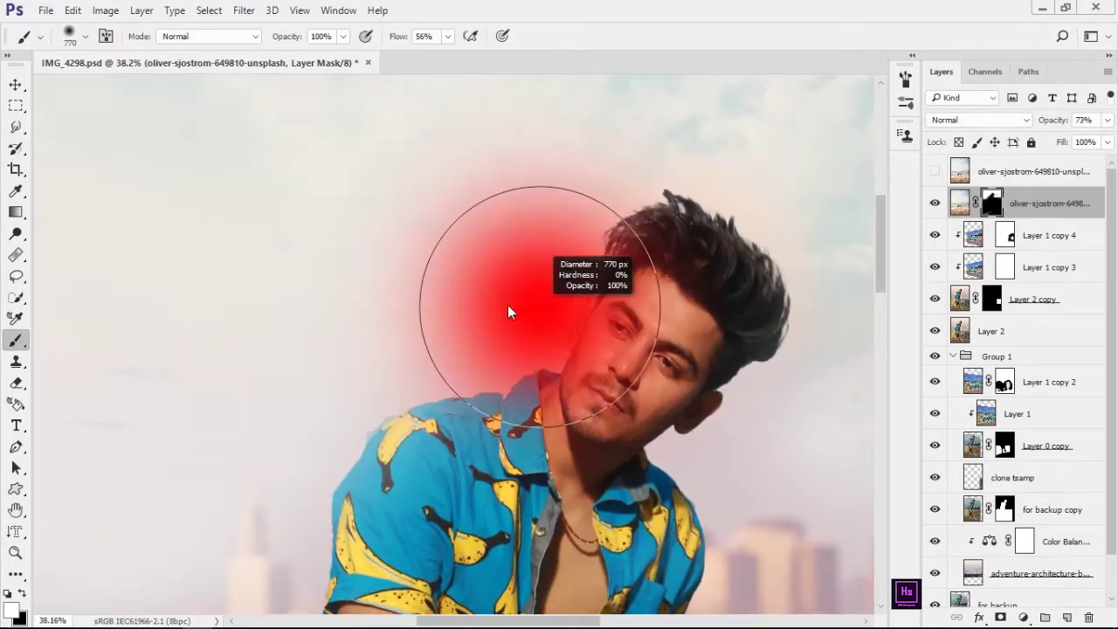
pyautogui.moveTo(509, 309)
pyautogui.mouseDown()
pyautogui.moveTo(524, 327)
pyautogui.moveTo(589, 237)
pyautogui.moveTo(793, 212)
pyautogui.moveTo(813, 367)
pyautogui.moveTo(693, 506)
pyautogui.mouseUp()
pyautogui.keyDown('alt'); pyautogui.scroll(-1, 681, 489); pyautogui.keyUp('alt')
pyautogui.keyDown('alt'); pyautogui.scroll(-1, 566, 374); pyautogui.keyUp('alt')
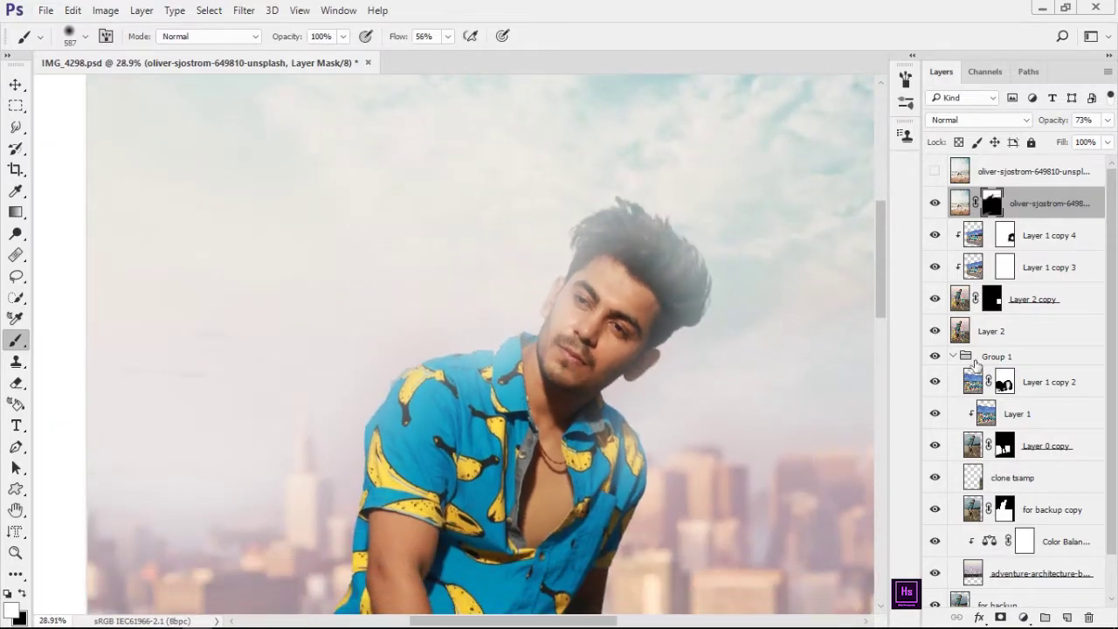
pyautogui.scroll(-2, 975, 365)
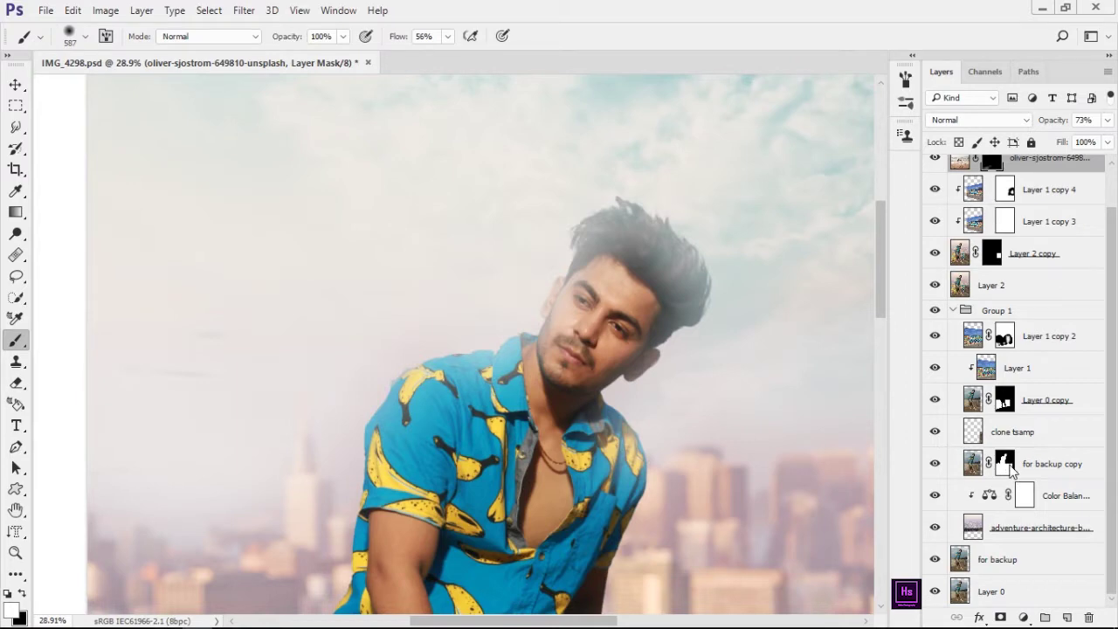
pyautogui.scroll(2, 1006, 232)
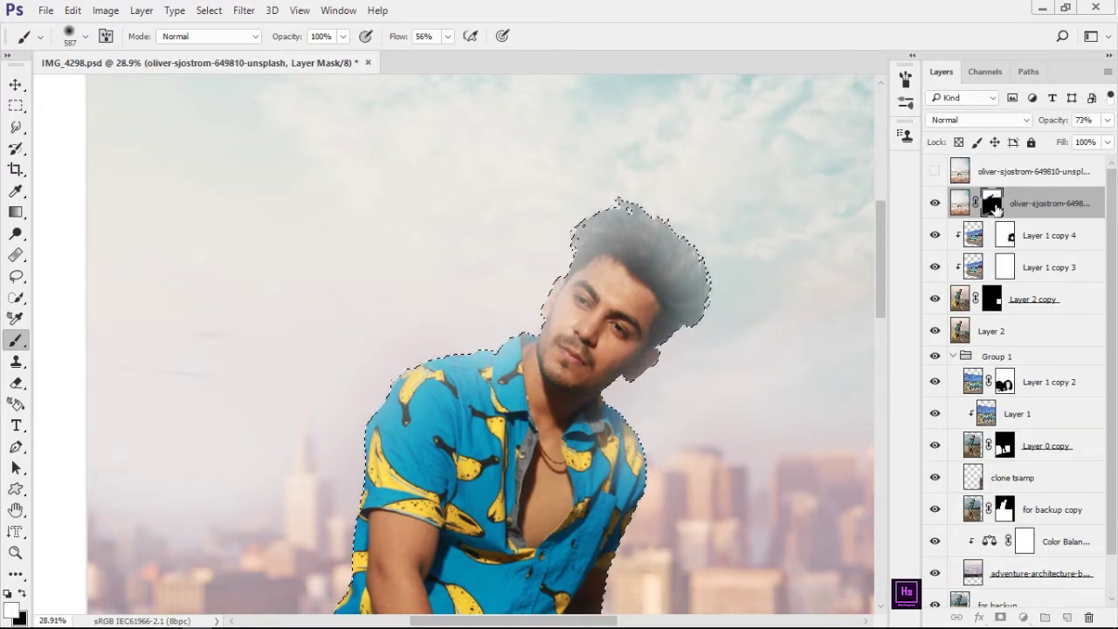
# Step: Paint black on the mask to bring the man's hair and face back through the haze
pyautogui.press('x')
pyautogui.moveTo(611, 262)
pyautogui.mouseDown()
pyautogui.moveTo(512, 299)
pyautogui.moveTo(604, 293)
pyautogui.moveTo(661, 349)
pyautogui.moveTo(623, 544)
pyautogui.moveTo(658, 369)
pyautogui.mouseUp()
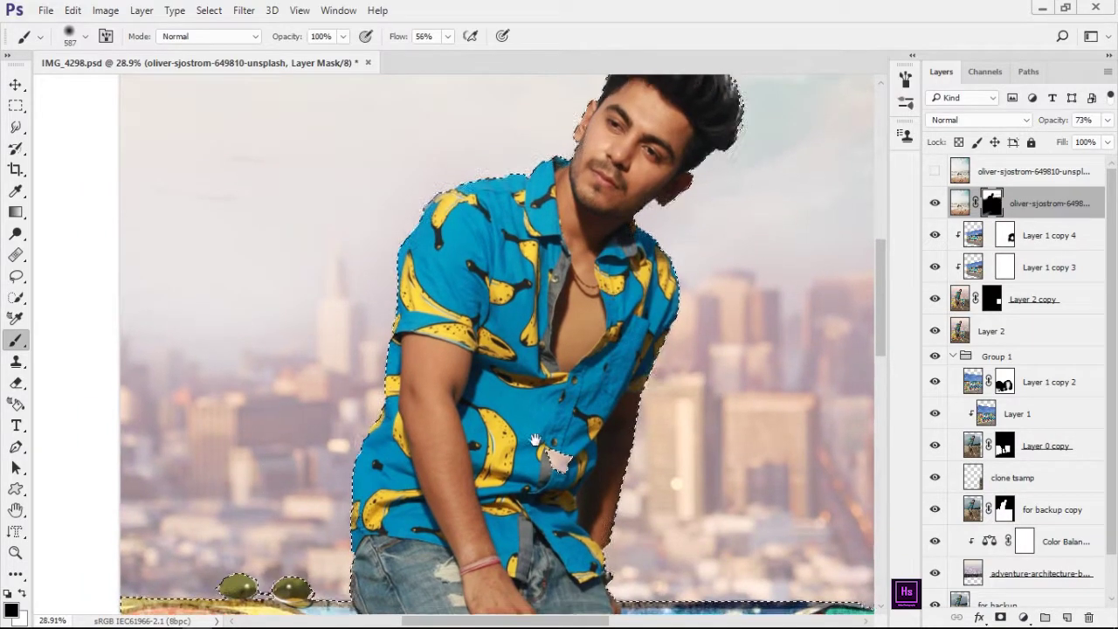
pyautogui.scroll(4, 646, 246)
pyautogui.hscroll(2, 646, 246)
pyautogui.hotkey('ctrl', '0')
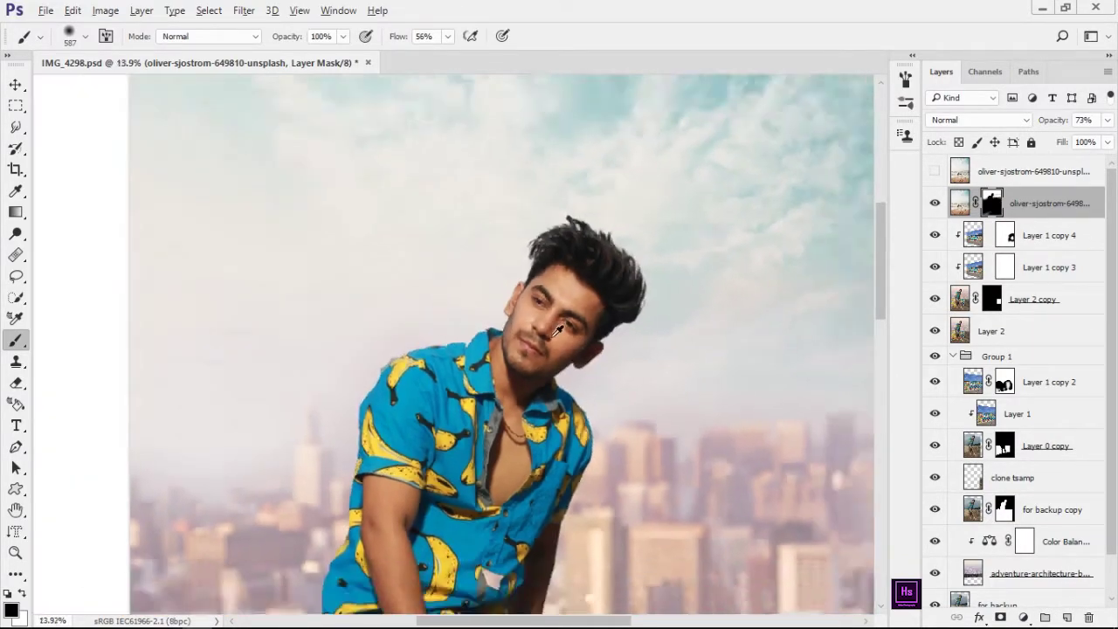
pyautogui.keyDown('alt'); pyautogui.scroll(-2, 482, 227); pyautogui.keyUp('alt')
pyautogui.keyDown('alt'); pyautogui.scroll(-2, 489, 242); pyautogui.keyUp('alt')
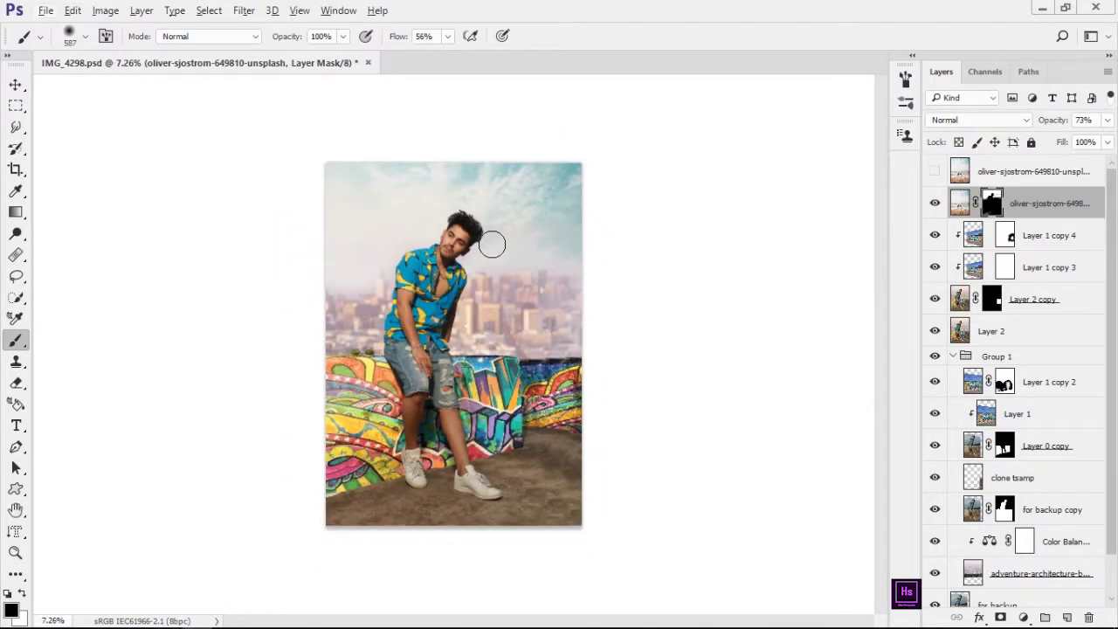
pyautogui.keyDown('alt'); pyautogui.scroll(-1, 489, 242); pyautogui.keyUp('alt')
pyautogui.keyDown('alt'); pyautogui.scroll(3, 458, 290); pyautogui.keyUp('alt')
pyautogui.keyDown('alt'); pyautogui.scroll(1, 460, 290); pyautogui.keyUp('alt')
pyautogui.keyDown('alt'); pyautogui.scroll(1, 484, 319); pyautogui.keyUp('alt')
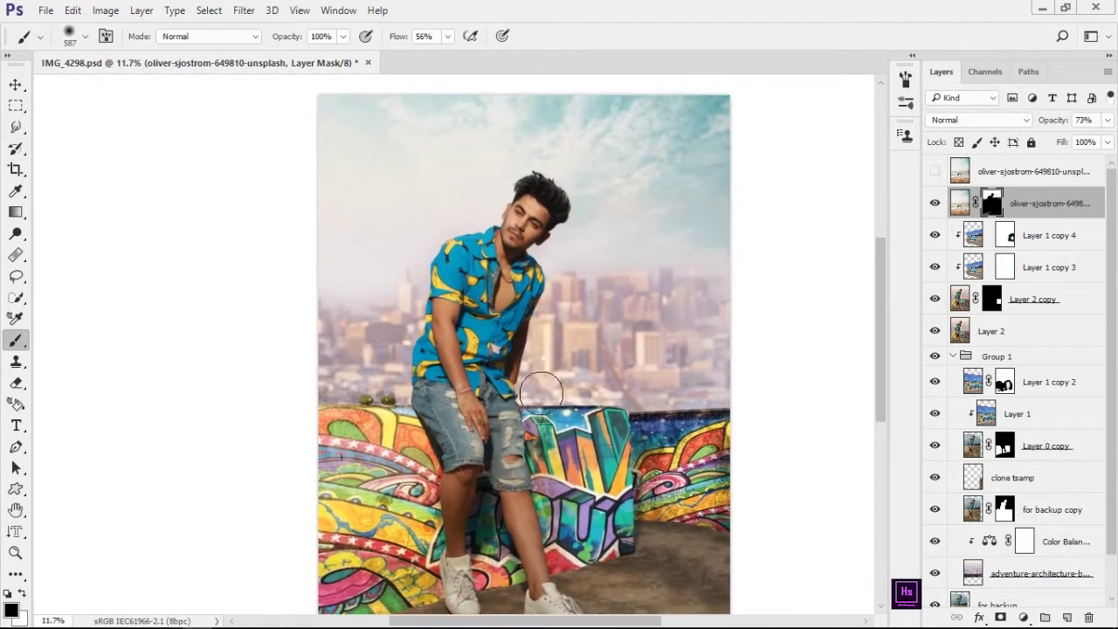
pyautogui.keyDown('alt'); pyautogui.scroll(1, 514, 348); pyautogui.keyUp('alt')
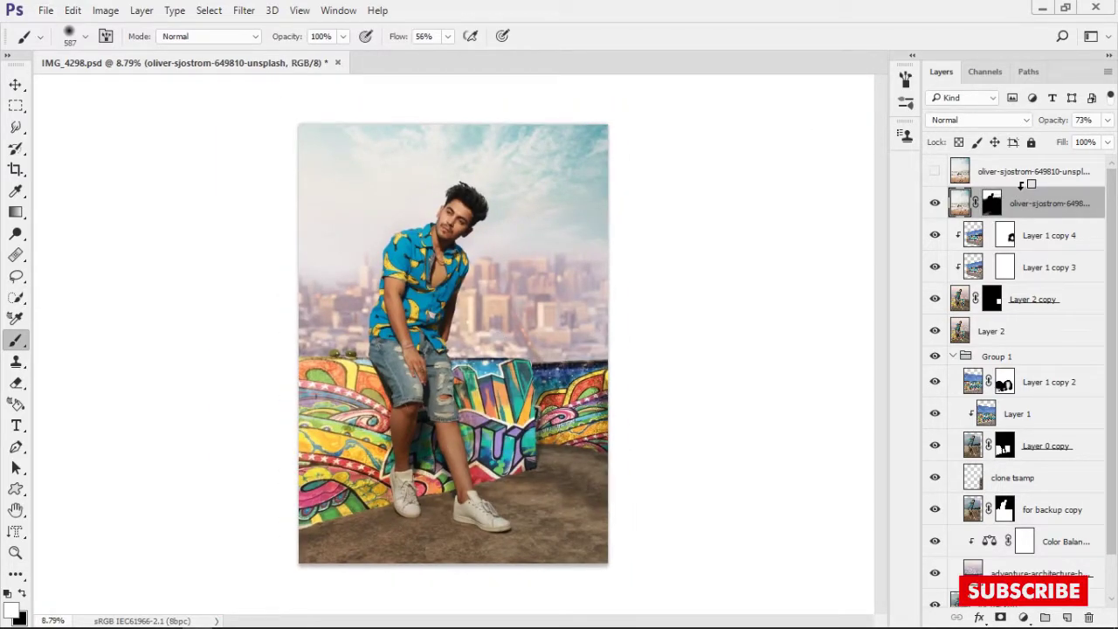
# Step: Add a new layer and a Selective Color adjustment boosting cyan and darkening the Cyans and Yellows
pyautogui.hotkey('ctrl', 'shift', 'alt', 'n')
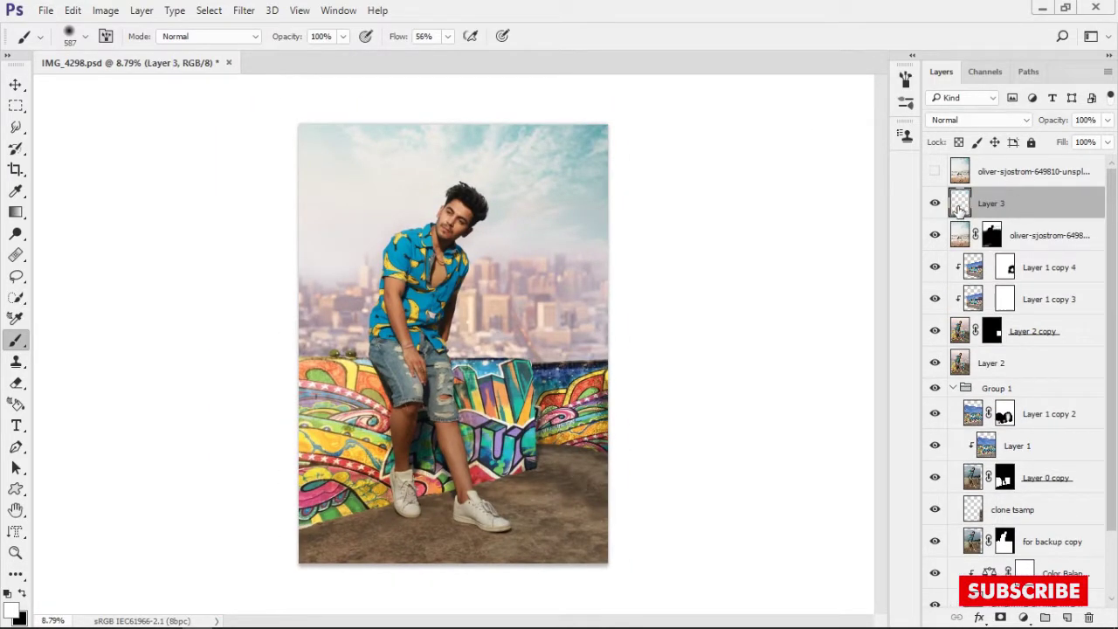
pyautogui.scroll(-1, 1093, 603)
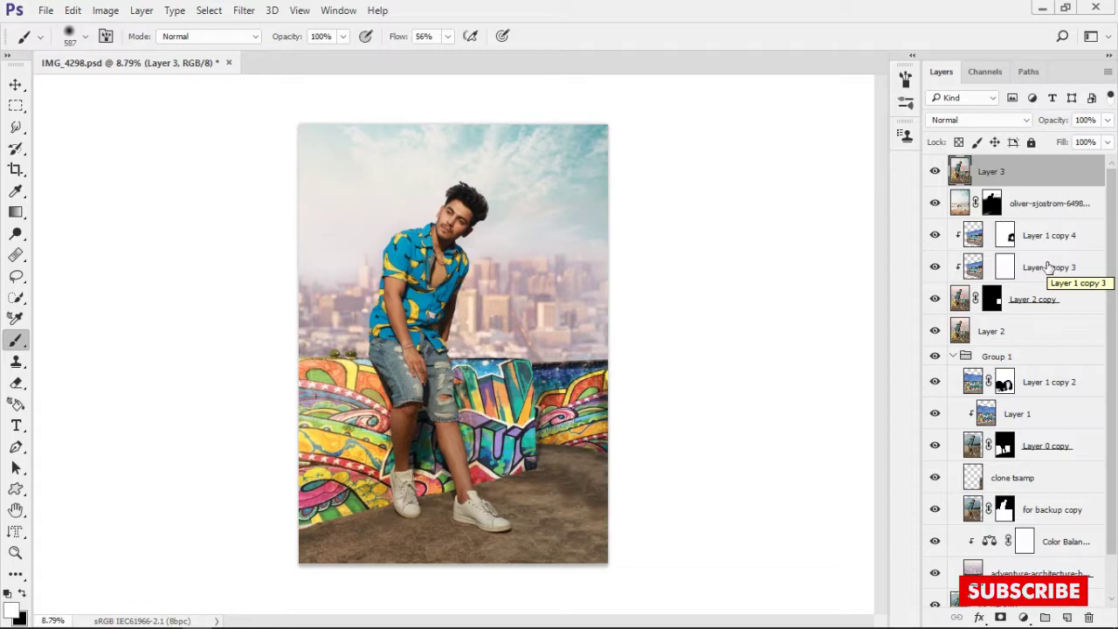
pyautogui.click(1023, 617)
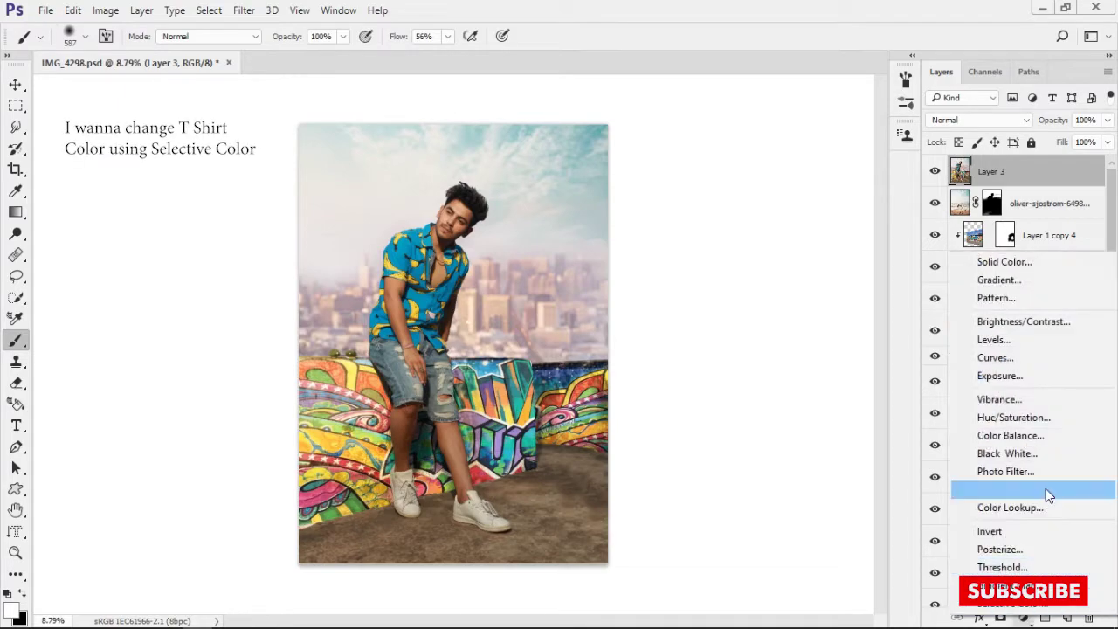
pyautogui.click(1039, 603)
pyautogui.click(722, 167)
pyautogui.click(723, 234)
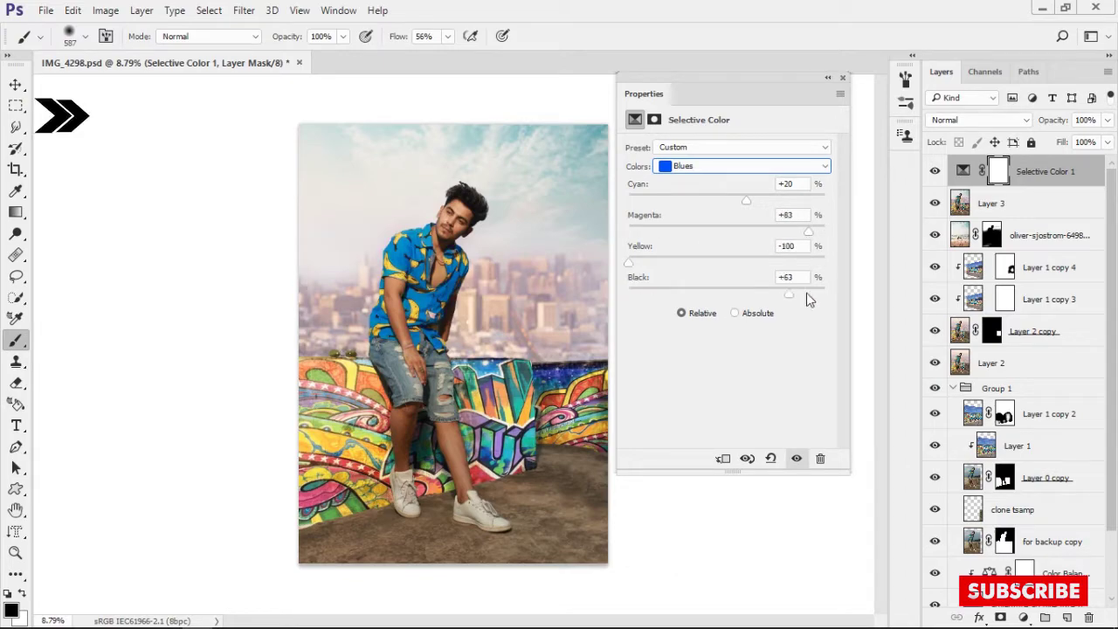
pyautogui.press('Up')
pyautogui.moveTo(714, 200); pyautogui.dragTo(783, 200)
pyautogui.moveTo(727, 231); pyautogui.dragTo(753, 239)
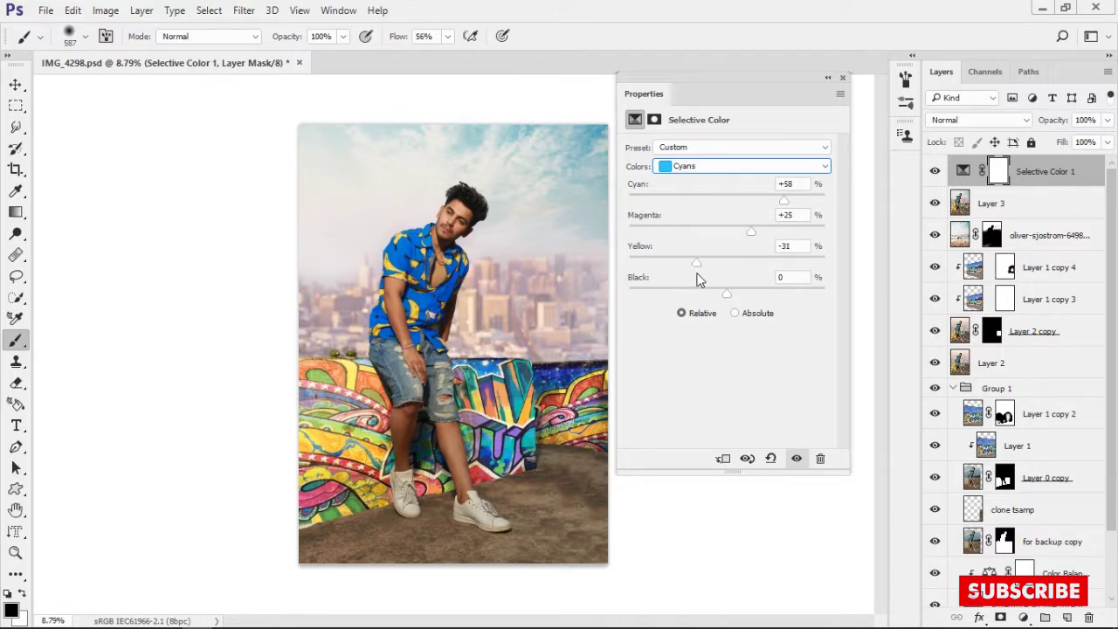
pyautogui.click(734, 166)
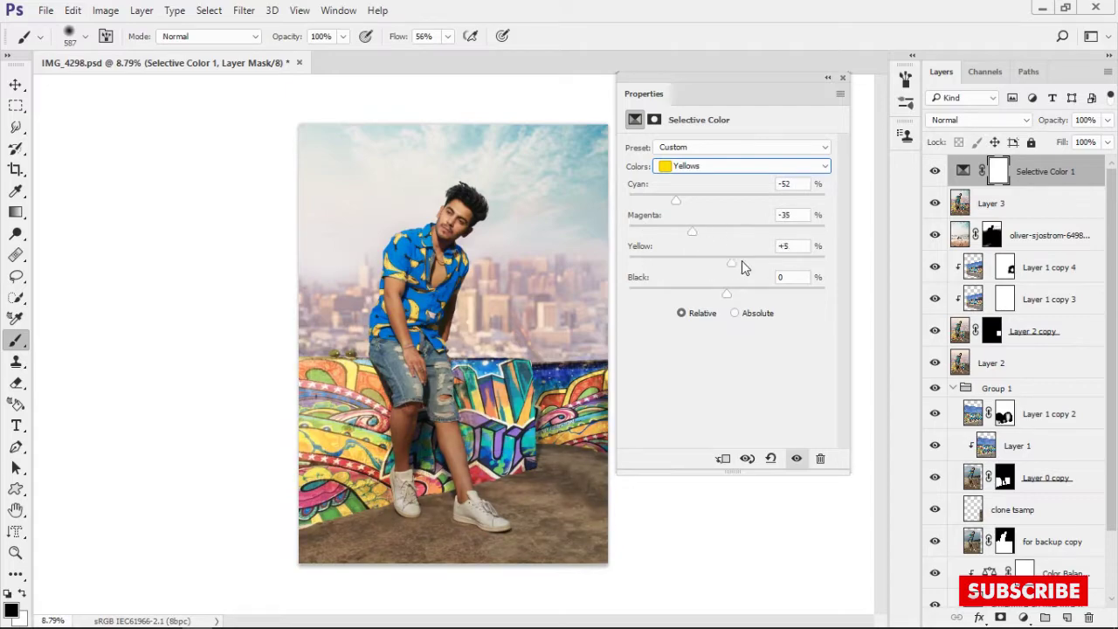
pyautogui.moveTo(745, 299); pyautogui.dragTo(765, 304)
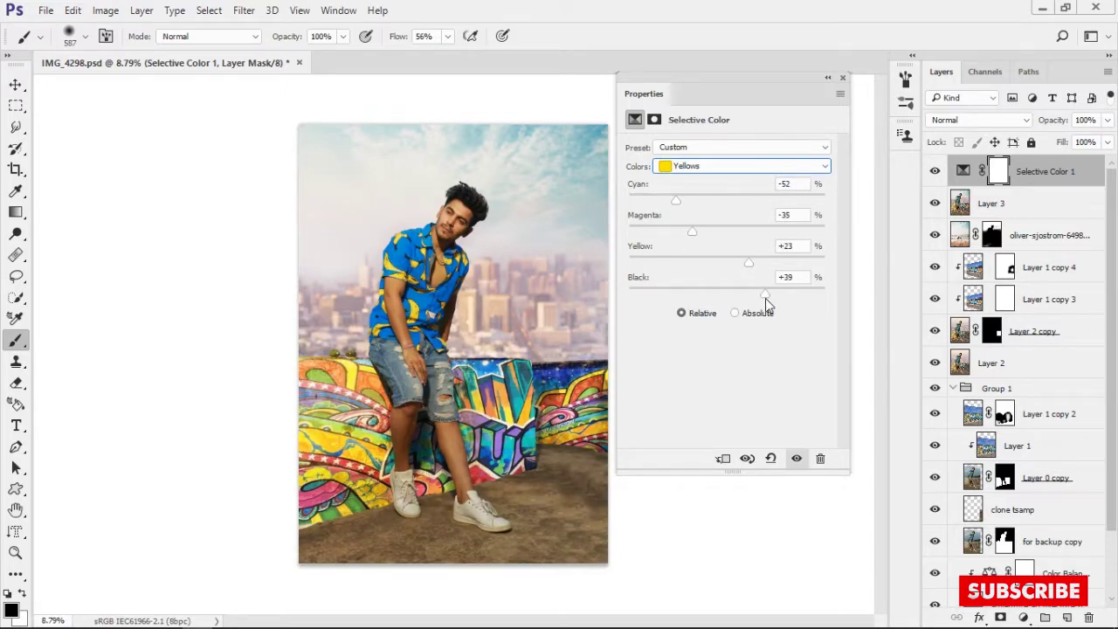
# Step: Mask Selective Color 1 to the man's shirt using a 342 px brush
pyautogui.click(828, 77)
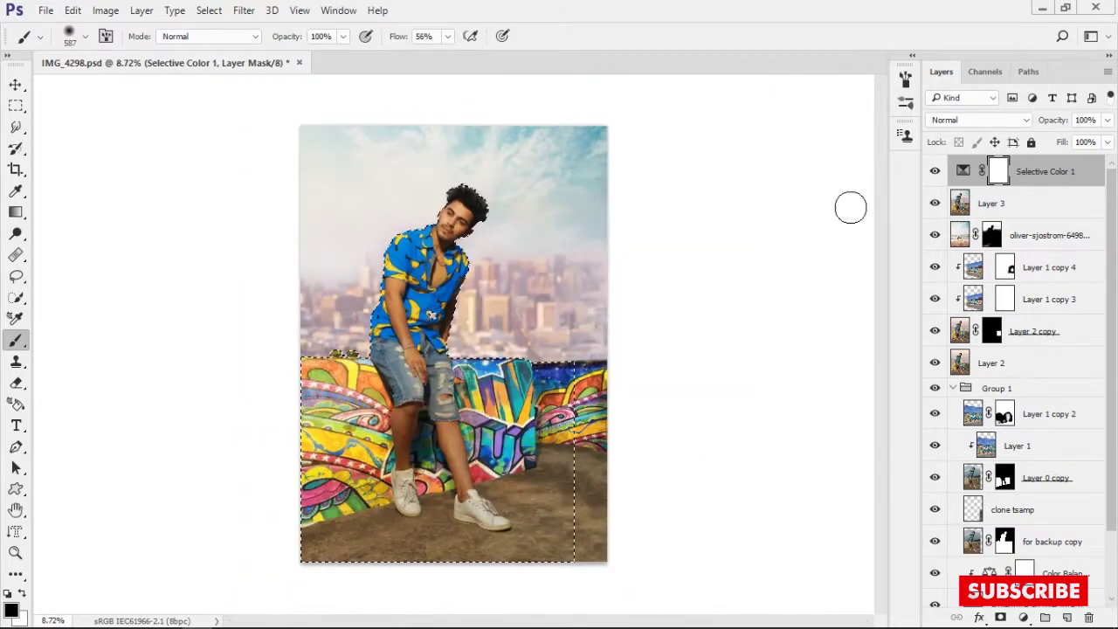
pyautogui.scroll(2, 405, 281)
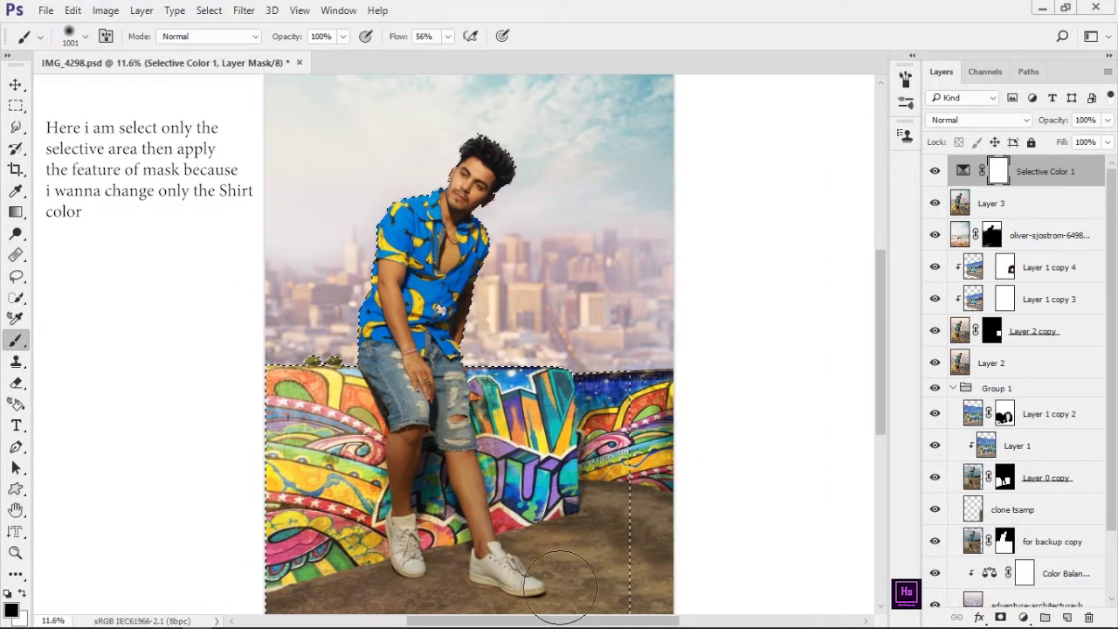
pyautogui.scroll(-3, 559, 584)
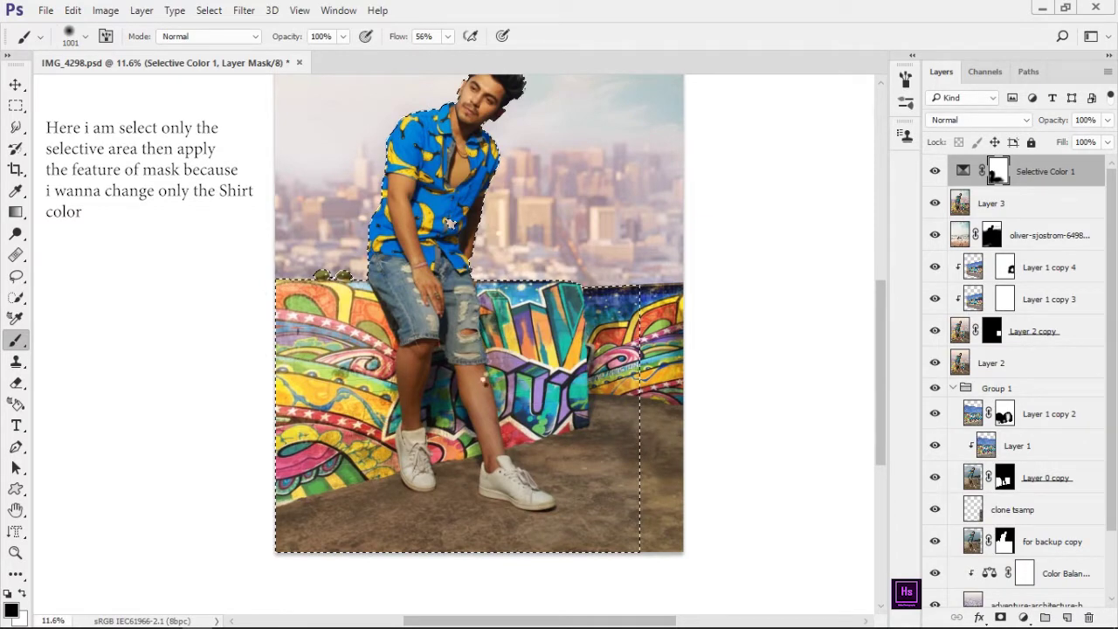
pyautogui.scroll(3, 460, 357)
pyautogui.scroll(2, 461, 357)
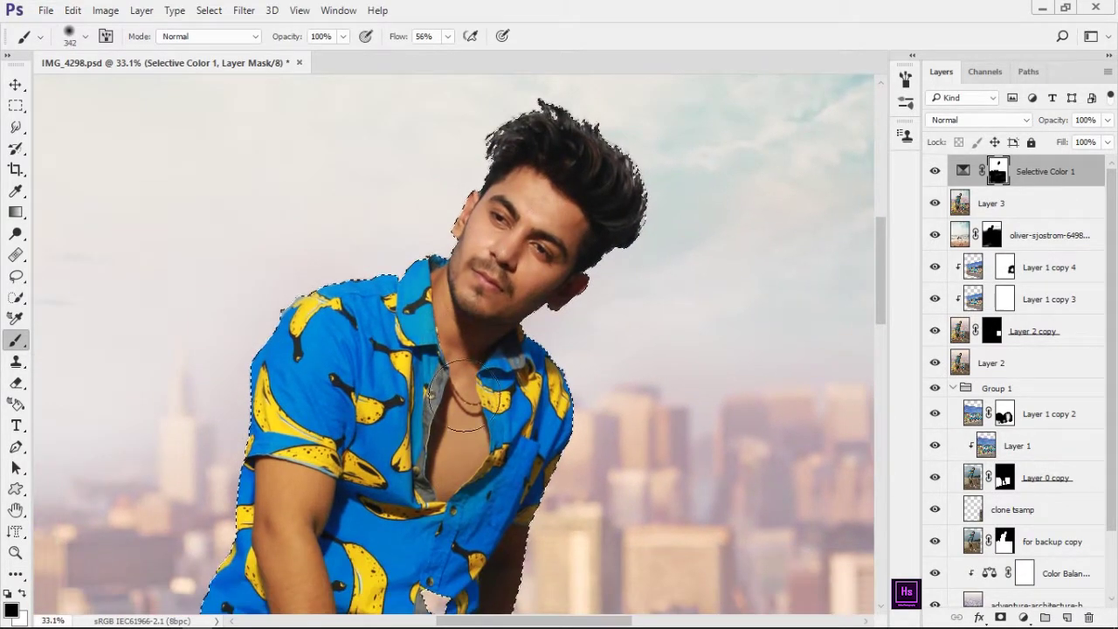
pyautogui.moveTo(297, 550); pyautogui.dragTo(376, 293)
pyautogui.scroll(-1, 567, 419)
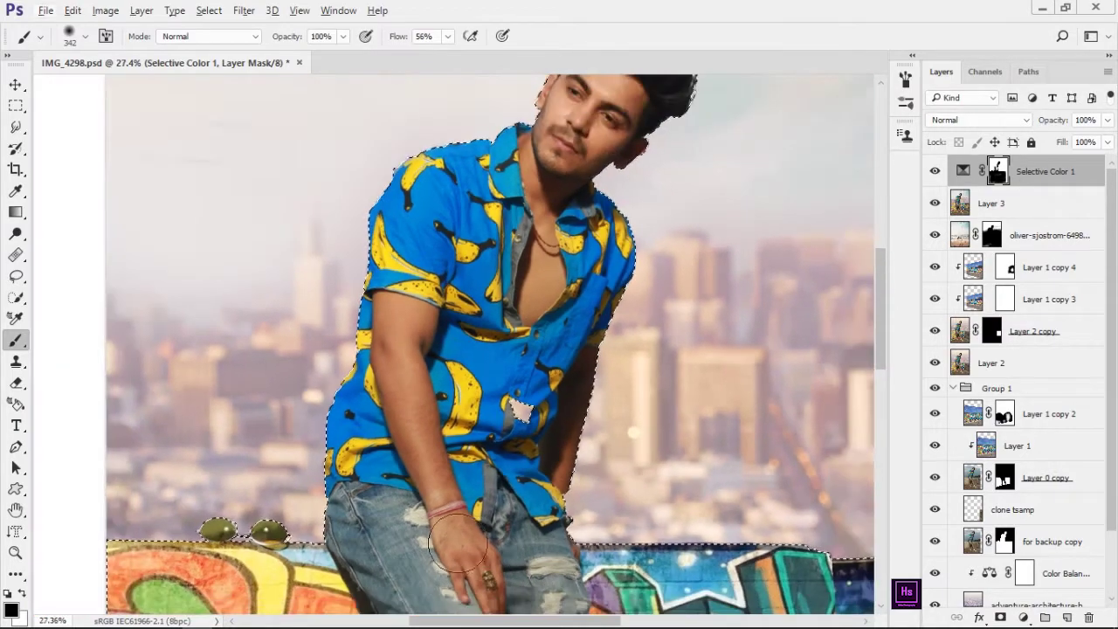
pyautogui.scroll(-2, 476, 535)
pyautogui.scroll(-3, 476, 535)
pyautogui.scroll(-5, 476, 535)
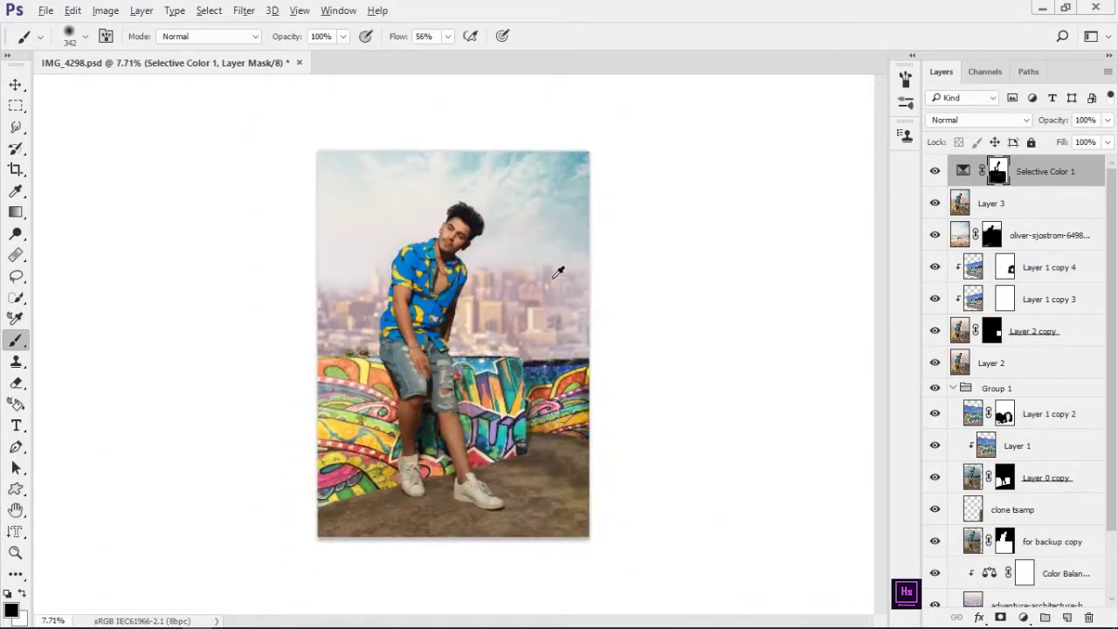
pyautogui.scroll(2, 559, 270)
# Step: Start Selective Color 2 and target its Blacks
pyautogui.moveTo(638, 112); pyautogui.dragTo(753, 110)
pyautogui.click(742, 181)
pyautogui.click(757, 321)
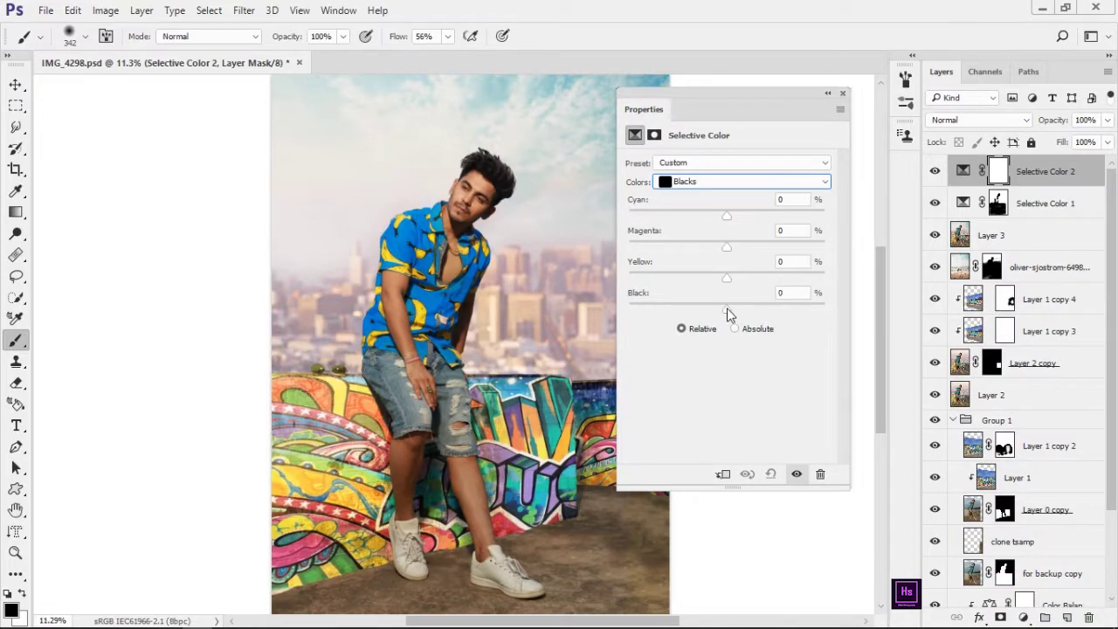
# Step: Add a third Selective Color adjustment and set the Reds' Black to +13
pyautogui.click(832, 94)
pyautogui.scroll(2, 531, 288)
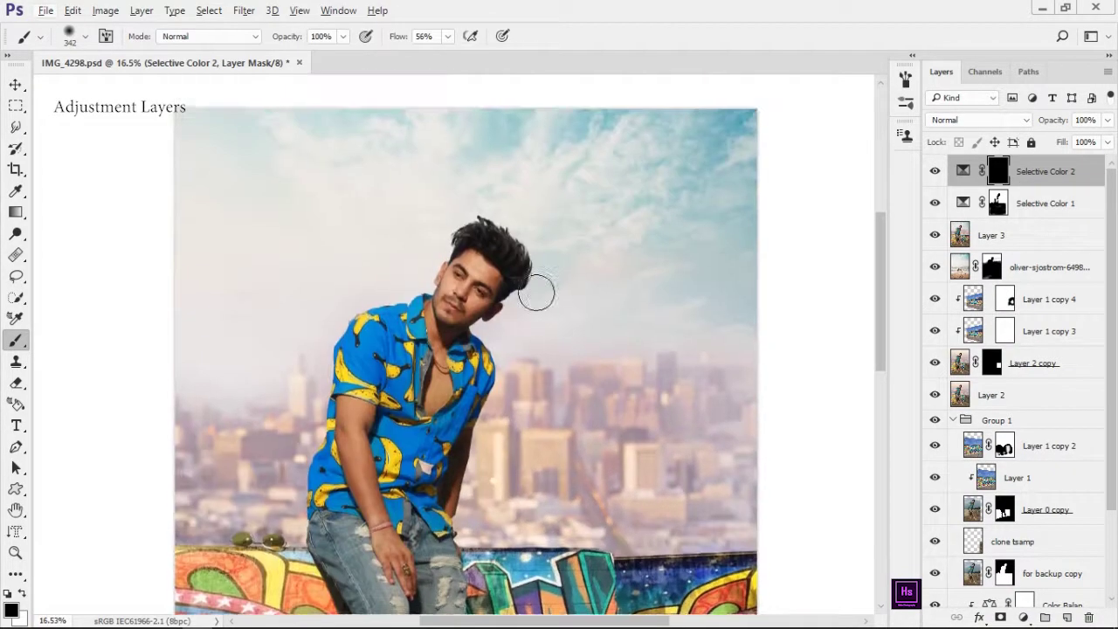
pyautogui.scroll(2, 505, 229)
pyautogui.moveTo(497, 407); pyautogui.dragTo(431, 335)
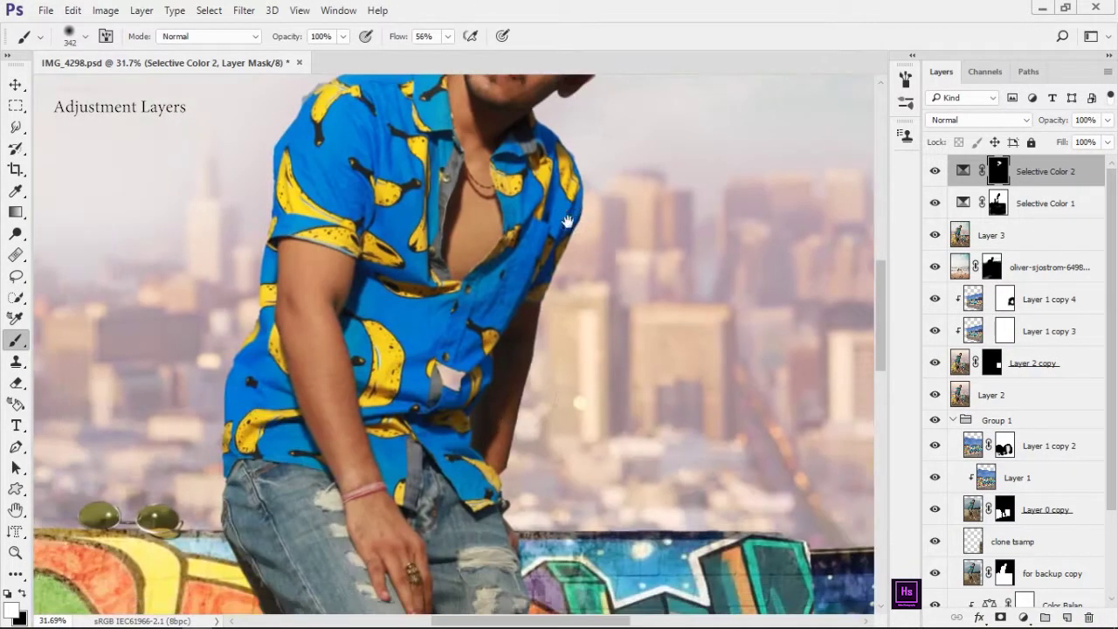
pyautogui.scroll(-5, 446, 546)
pyautogui.scroll(2, 378, 372)
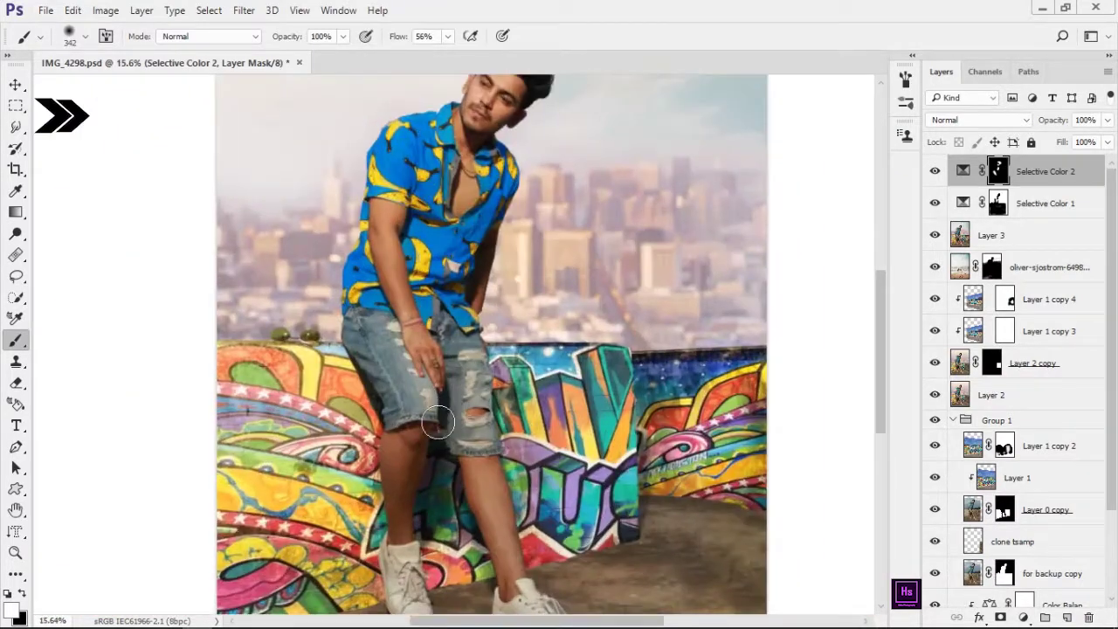
pyautogui.scroll(-2, 378, 372)
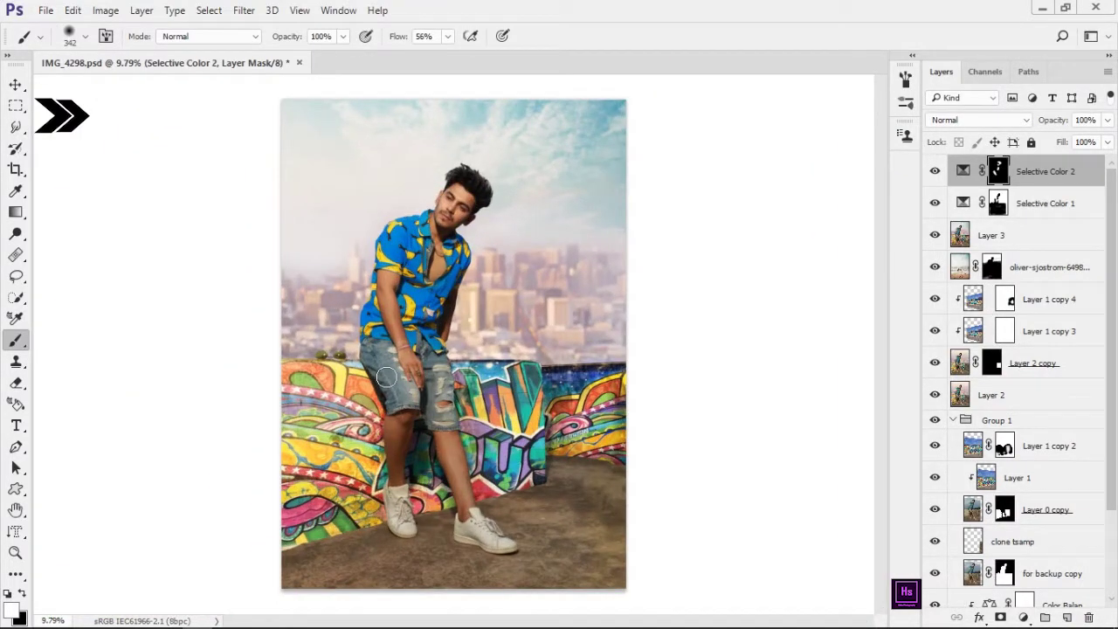
pyautogui.click(1034, 617)
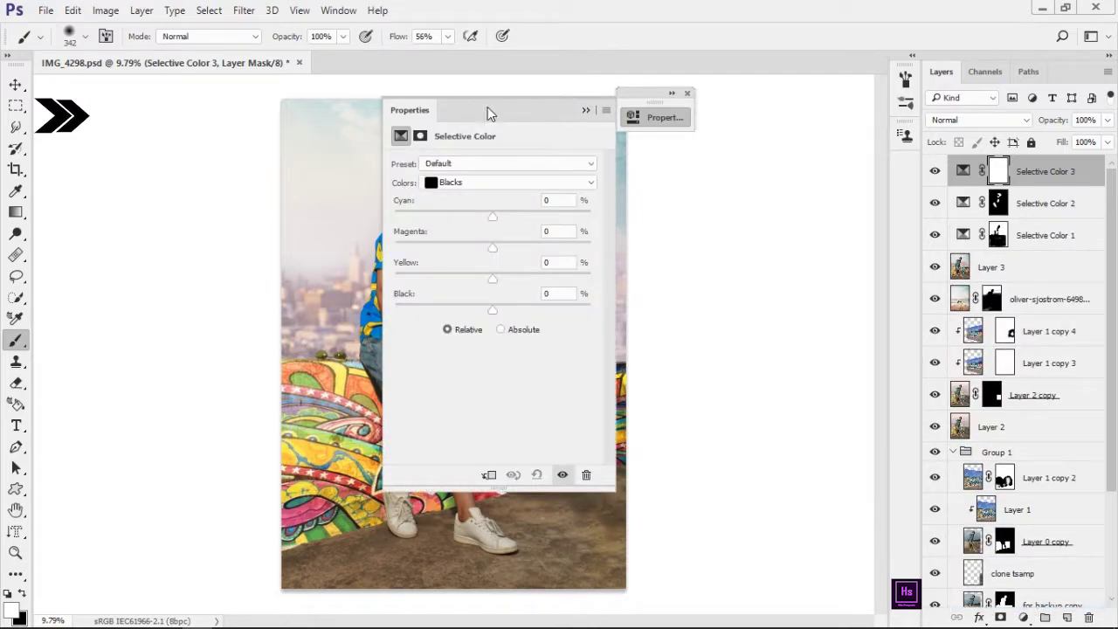
pyautogui.click(843, 228)
pyautogui.press('v')
pyautogui.scroll(3, 475, 272)
pyautogui.scroll(2, 474, 272)
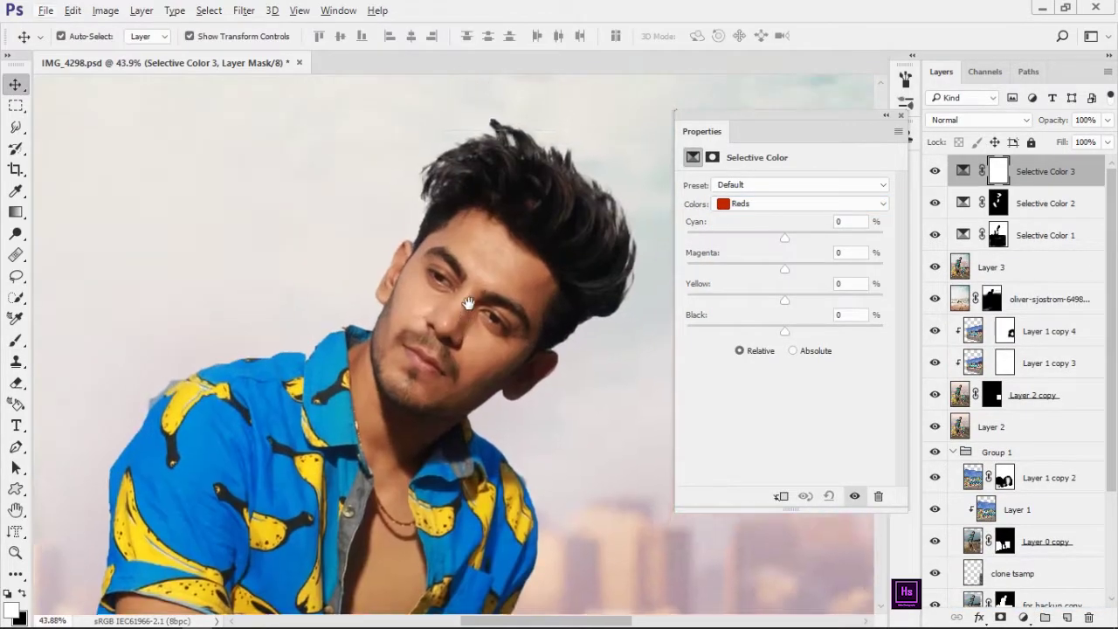
pyautogui.scroll(2, 467, 294)
pyautogui.click(764, 203)
pyautogui.moveTo(784, 330)
pyautogui.mouseDown()
pyautogui.moveTo(668, 329)
pyautogui.moveTo(789, 310)
pyautogui.moveTo(707, 330)
pyautogui.mouseUp()
# Step: Set Whites Black to −79, invert the mask, and paint white to reveal only the man
pyautogui.click(797, 203)
pyautogui.click(751, 296)
pyautogui.scroll(-5, 624, 349)
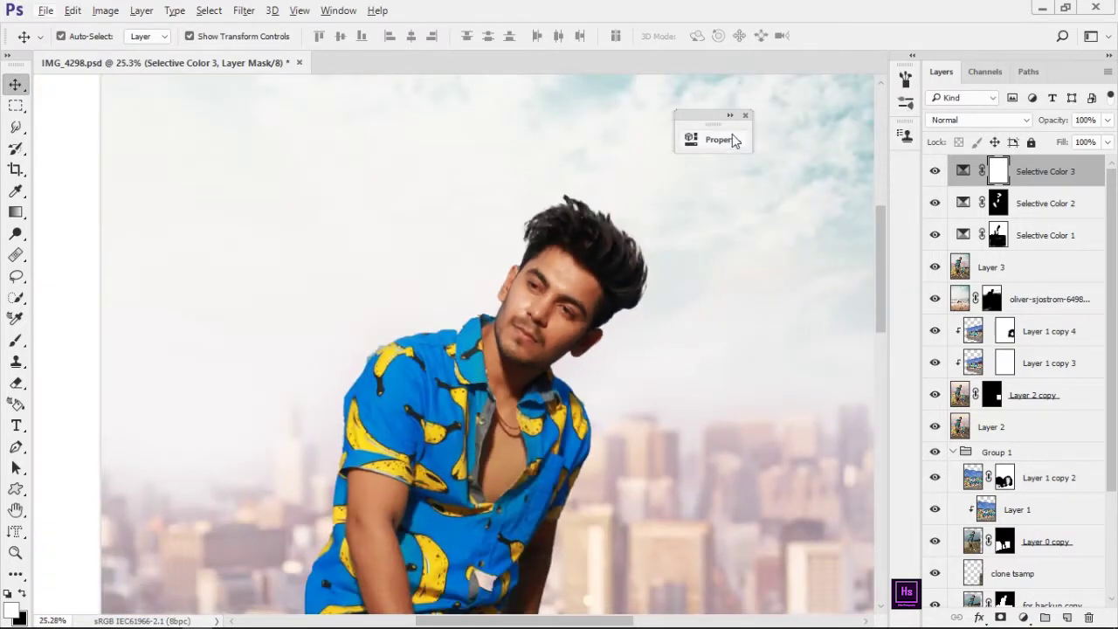
pyautogui.click(942, 172)
pyautogui.click(941, 172)
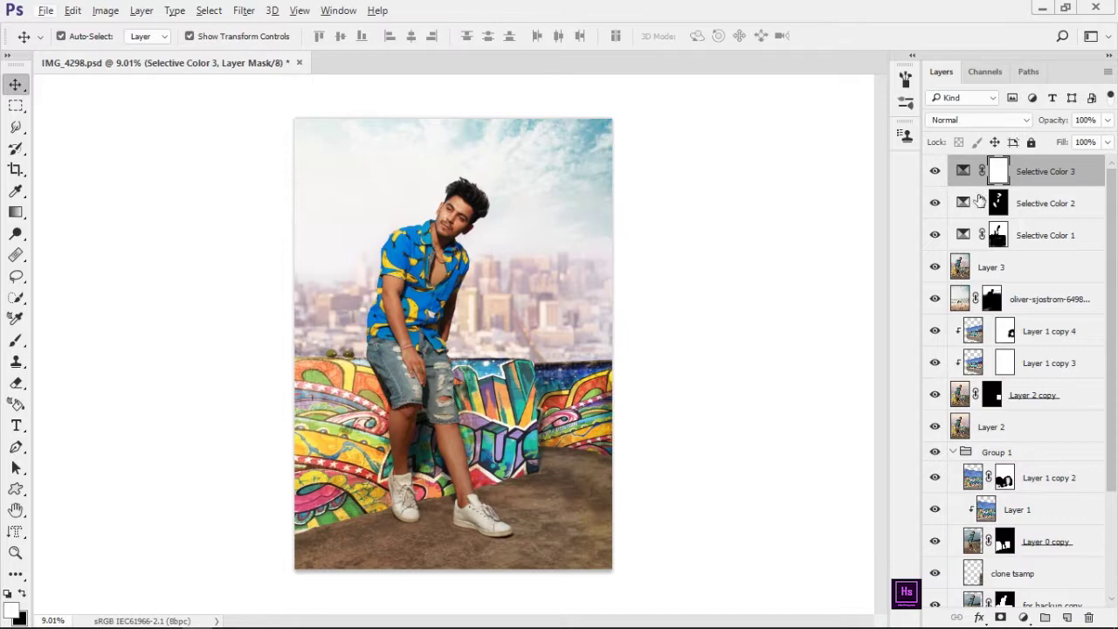
pyautogui.hotkey('ctrl', 'i')
pyautogui.scroll(4, 466, 224)
pyautogui.press('b')
pyautogui.scroll(-1, 496, 278)
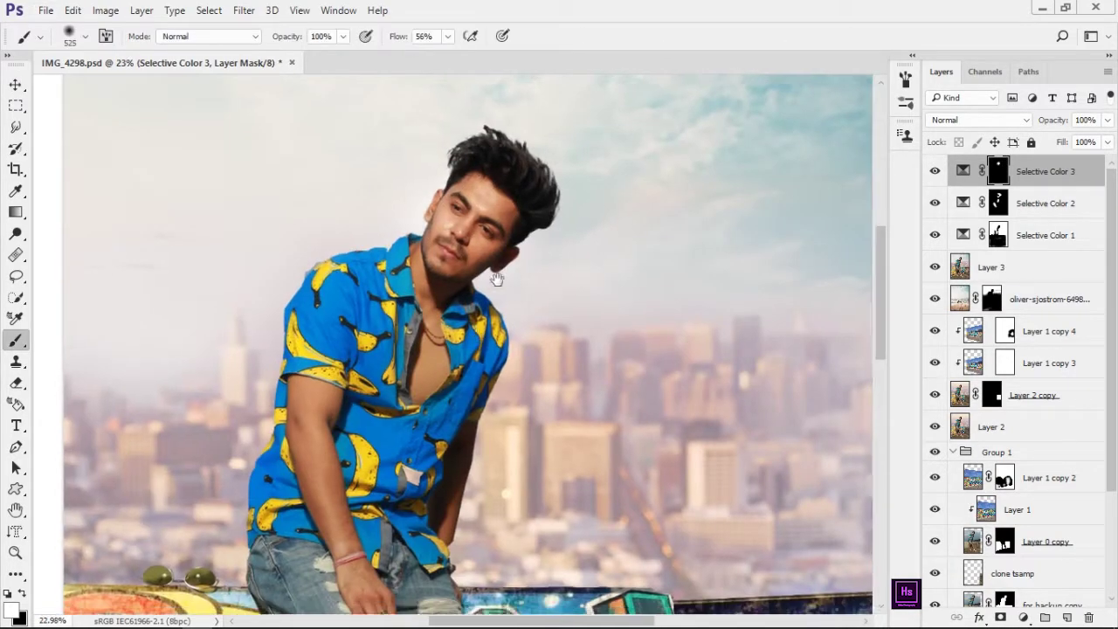
pyautogui.scroll(-2, 496, 278)
pyautogui.scroll(-4, 375, 449)
pyautogui.scroll(-2, 375, 449)
pyautogui.scroll(-2, 496, 487)
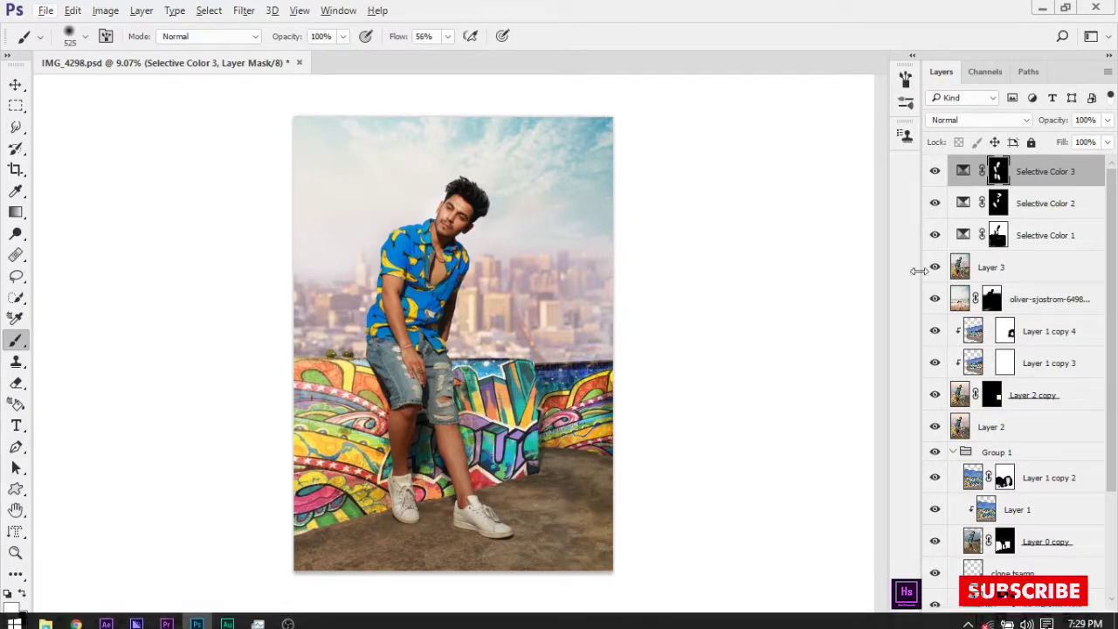
# Step: Add Curves 1, lowering the Red channel's upper curve and lifting the RGB midtones
pyautogui.click(1023, 616)
pyautogui.click(995, 364)
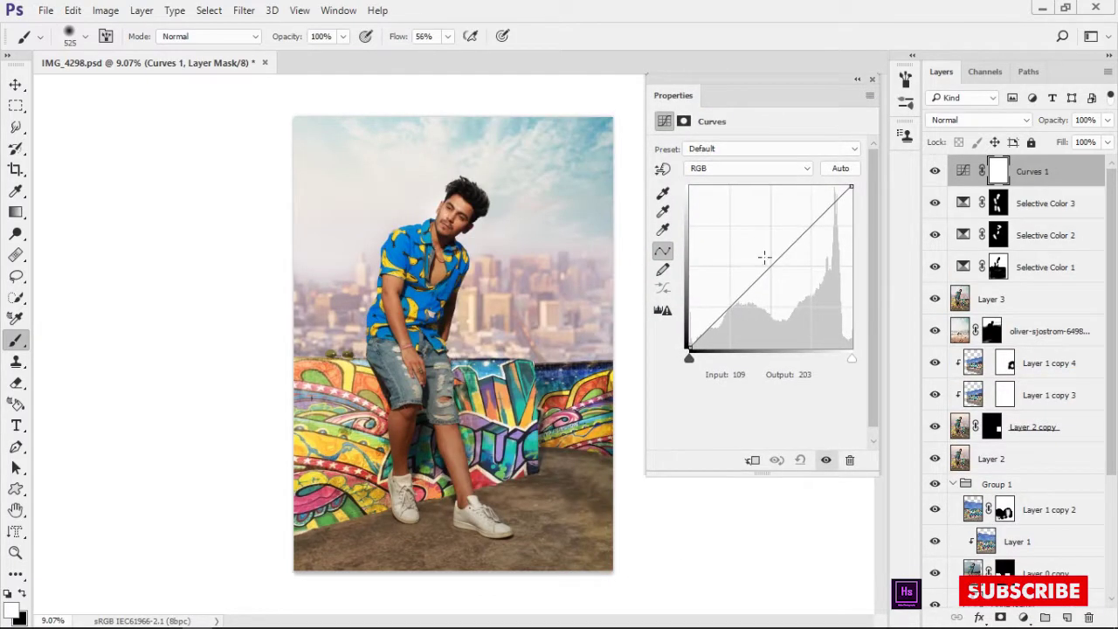
pyautogui.click(747, 168)
pyautogui.click(703, 173)
pyautogui.moveTo(767, 259); pyautogui.dragTo(771, 267)
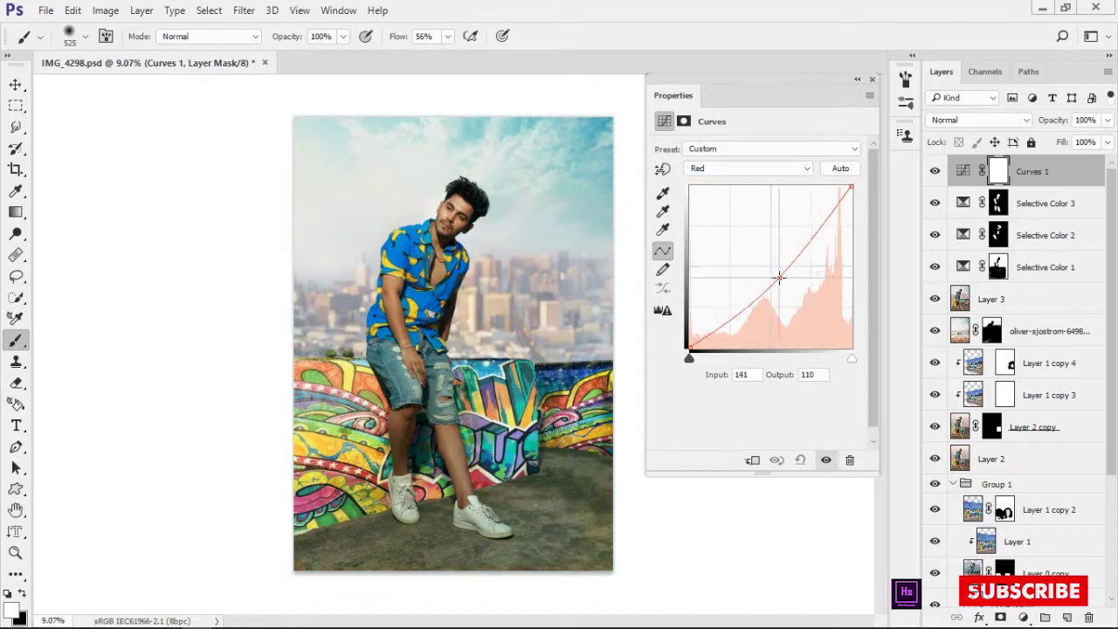
pyautogui.moveTo(820, 227); pyautogui.dragTo(822, 228)
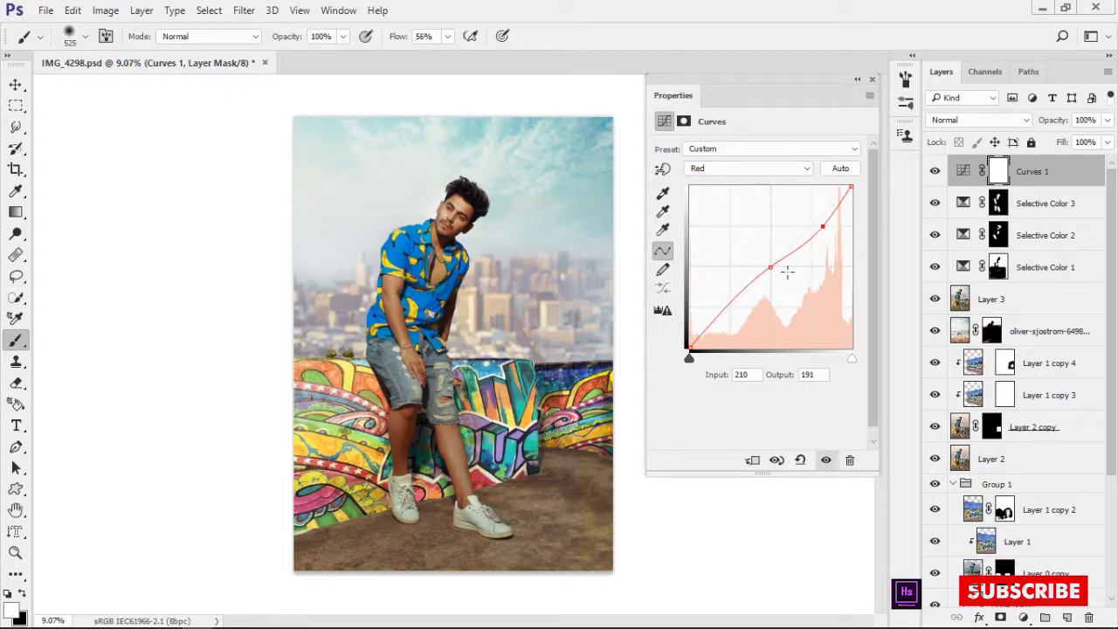
pyautogui.click(747, 168)
pyautogui.click(707, 167)
pyautogui.moveTo(761, 267); pyautogui.dragTo(763, 259)
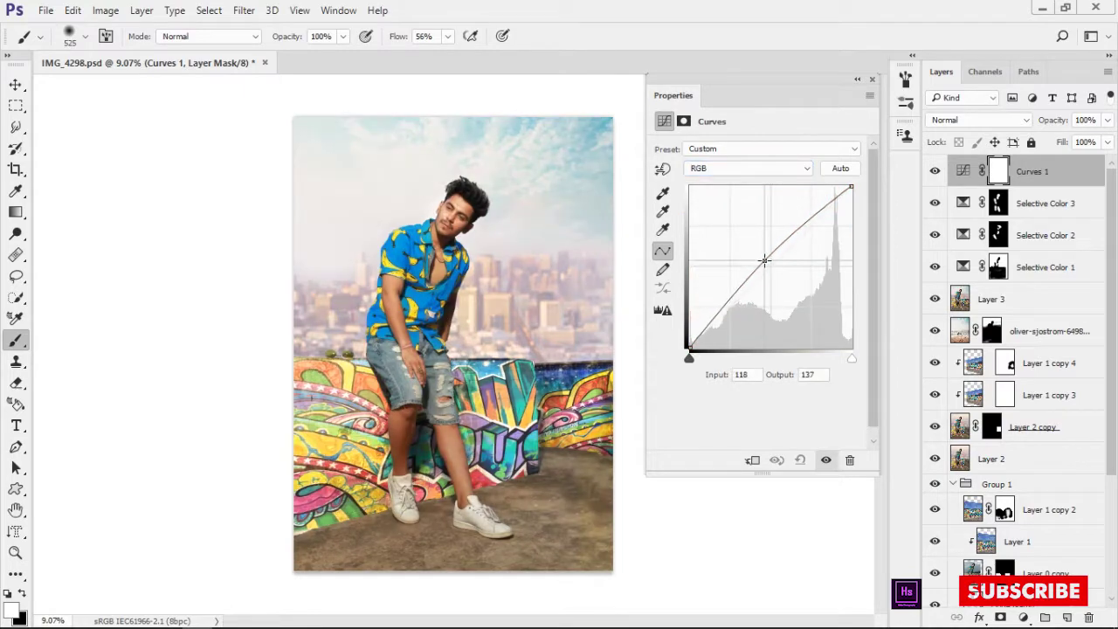
pyautogui.click(730, 303)
pyautogui.doubleClick(747, 80)
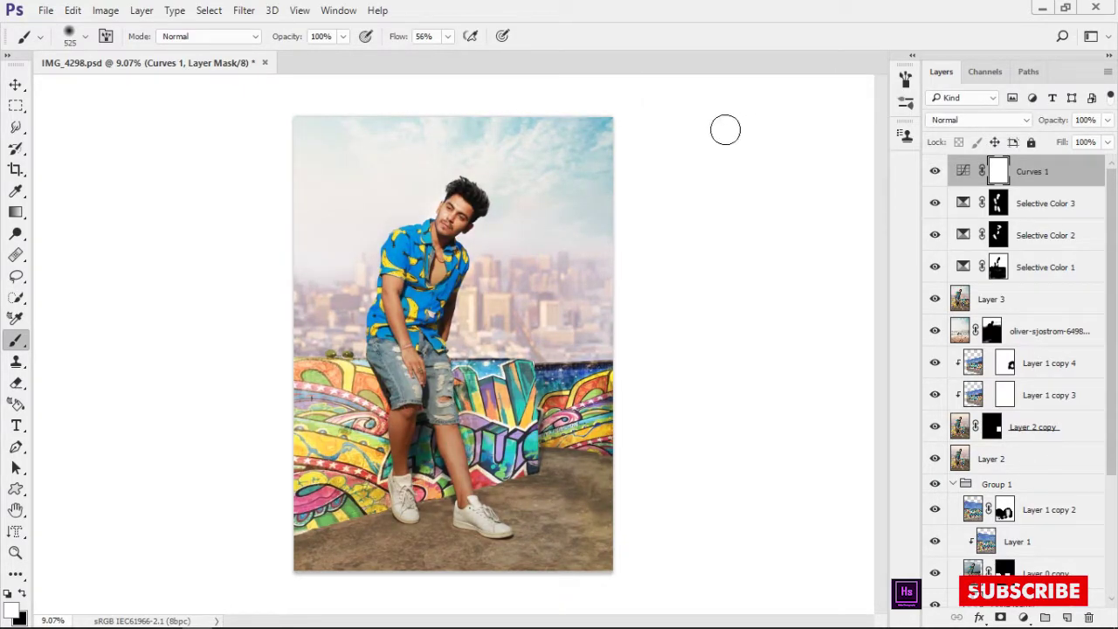
# Step: Stamp all visible layers into a new merged Layer 4
pyautogui.hotkey('ctrl', 'shift', 'alt', 'e')
pyautogui.click(244, 10)
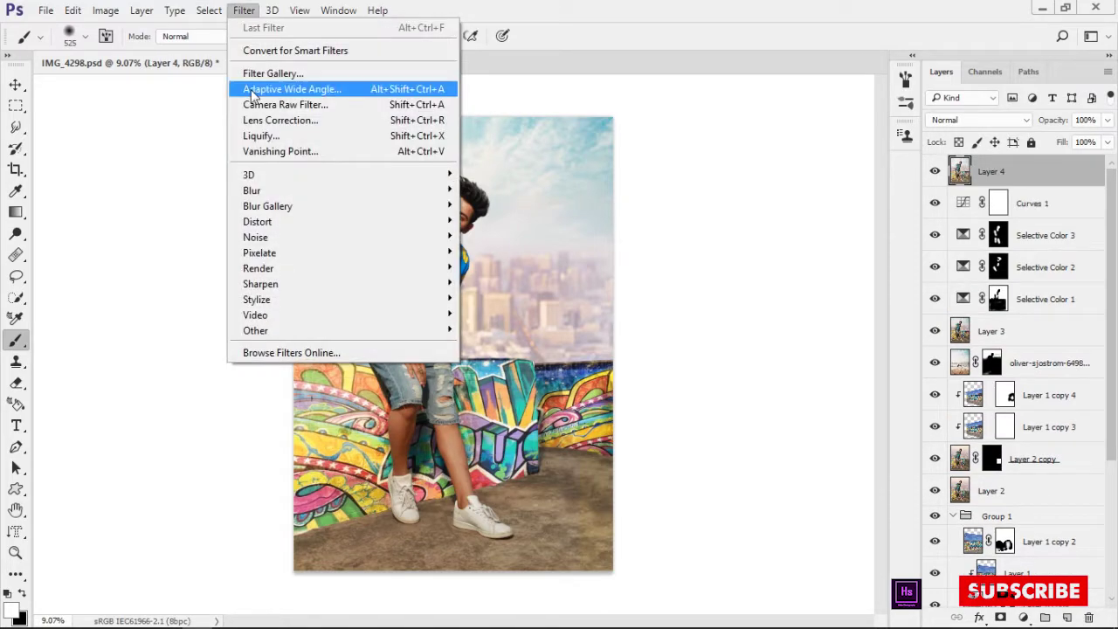
pyautogui.click(297, 105)
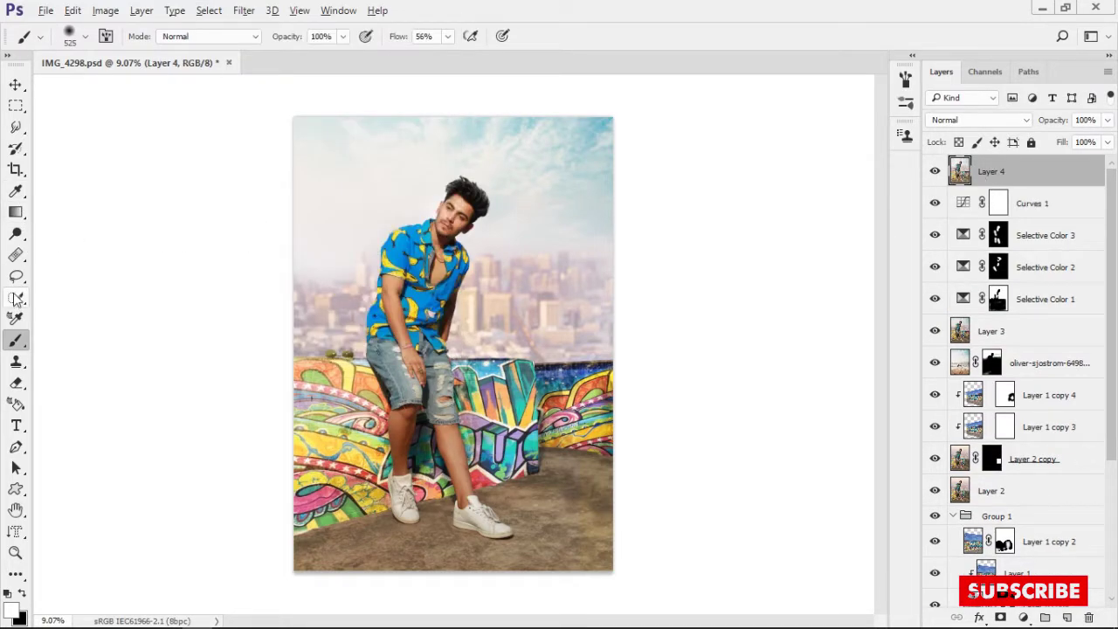
# Step: Zoom in and center the view on the man's face
pyautogui.hotkey('ctrl', '+')
pyautogui.click(16, 254)
pyautogui.scroll(2, 463, 175)
pyautogui.scroll(1, 449, 213)
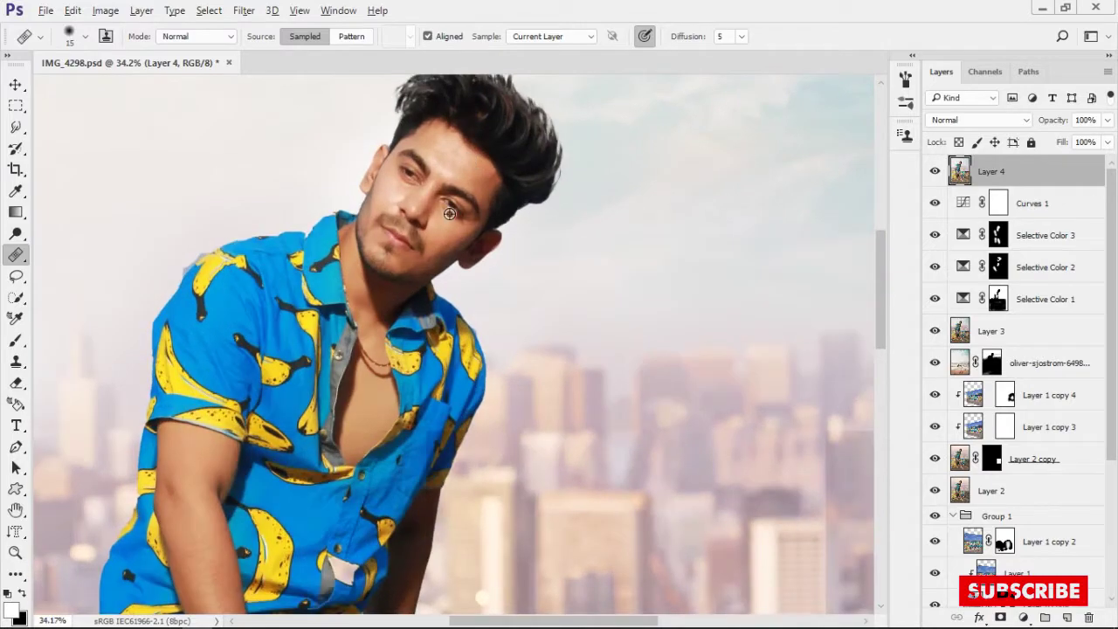
pyautogui.scroll(1, 449, 213)
pyautogui.scroll(1, 459, 217)
pyautogui.scroll(1, 524, 271)
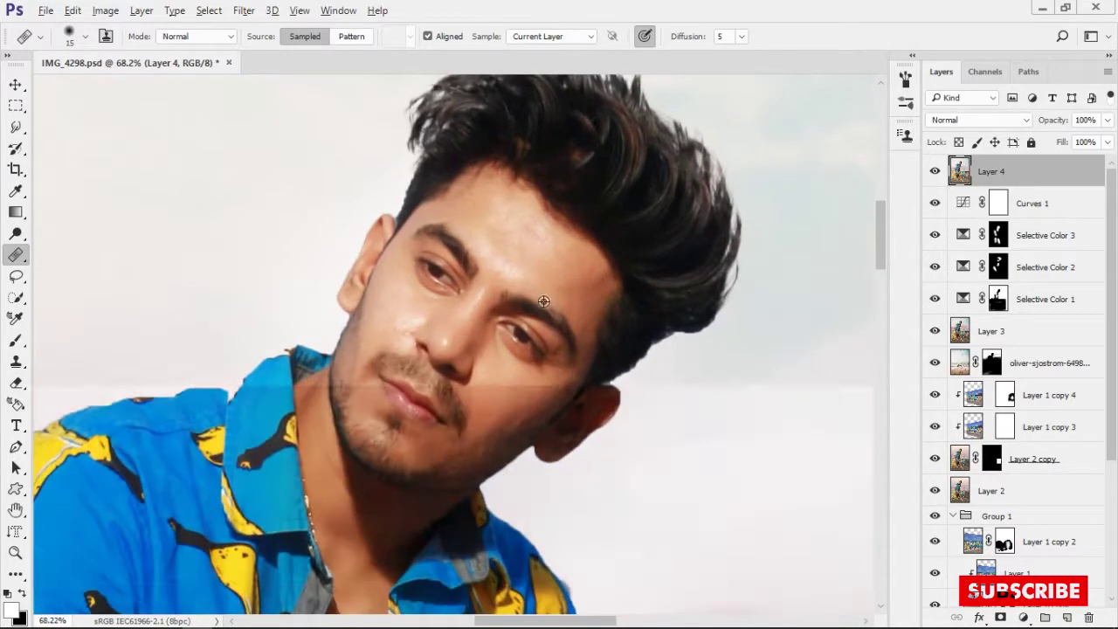
pyautogui.scroll(2, 515, 350)
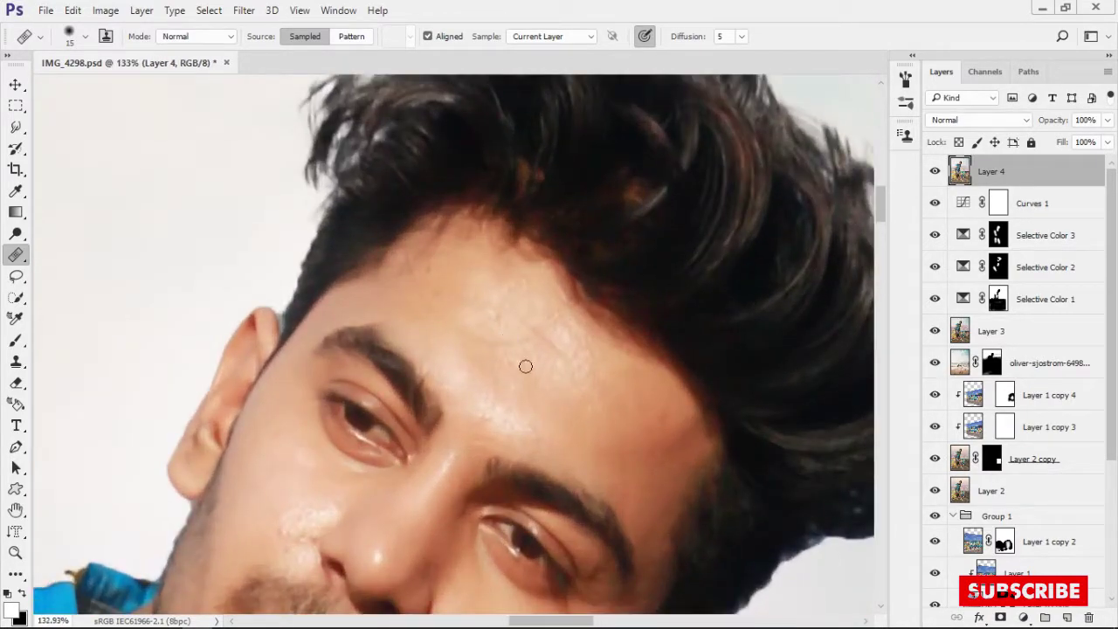
pyautogui.scroll(1, 525, 366)
pyautogui.scroll(1, 489, 353)
pyautogui.moveTo(530, 378); pyautogui.dragTo(531, 394)
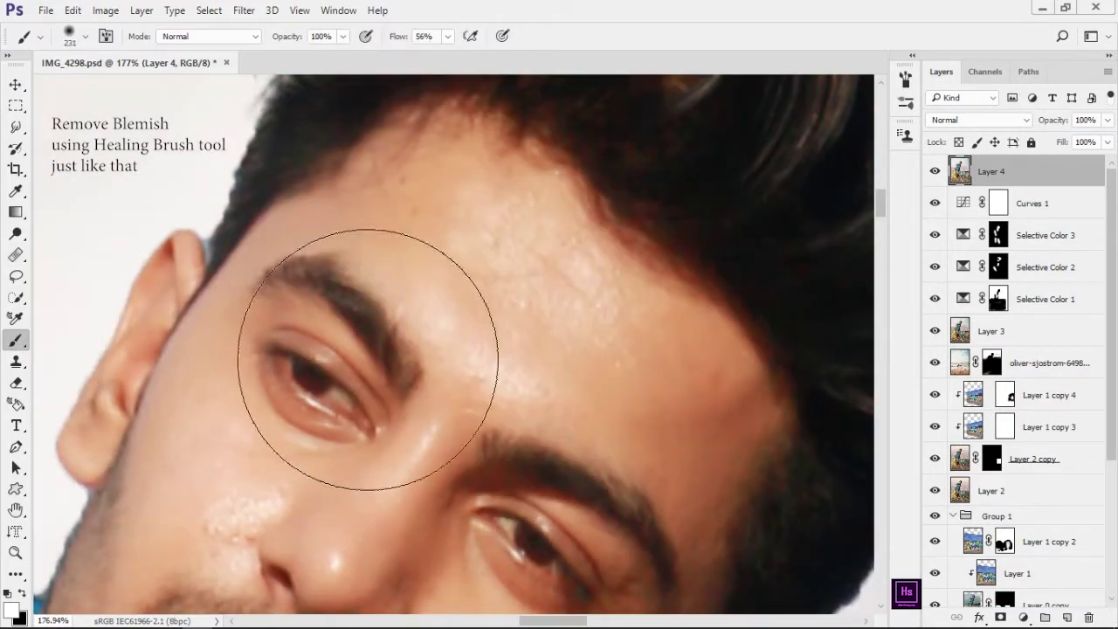
# Step: Heal the forehead and cheek blemishes with the Healing Brush (J)
pyautogui.press('j')
pyautogui.scroll(3, 492, 346)
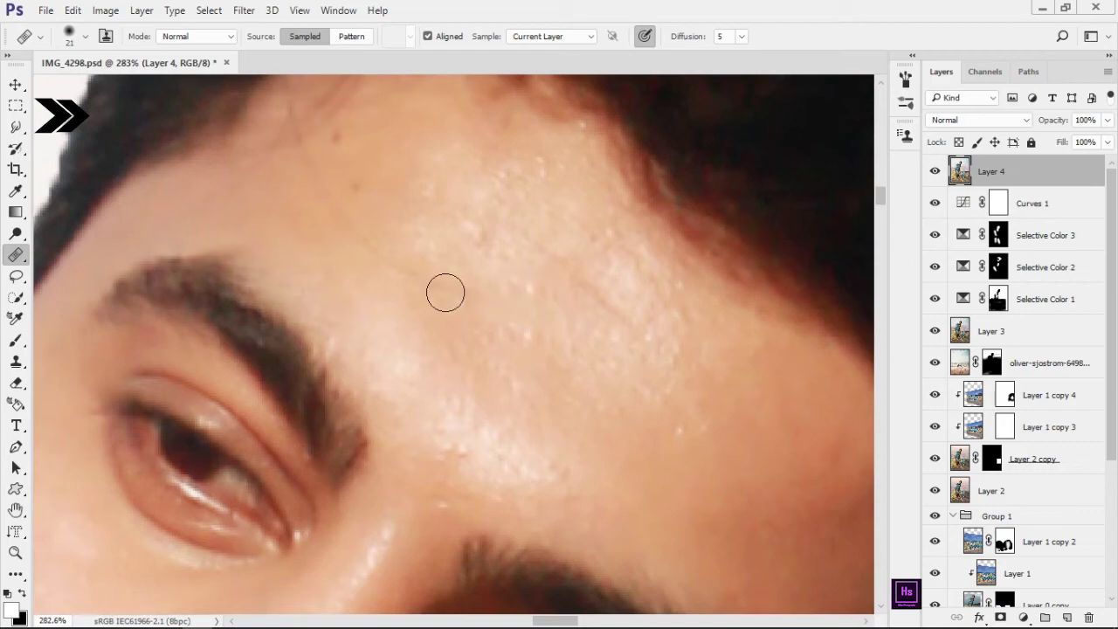
pyautogui.scroll(-5, 476, 255)
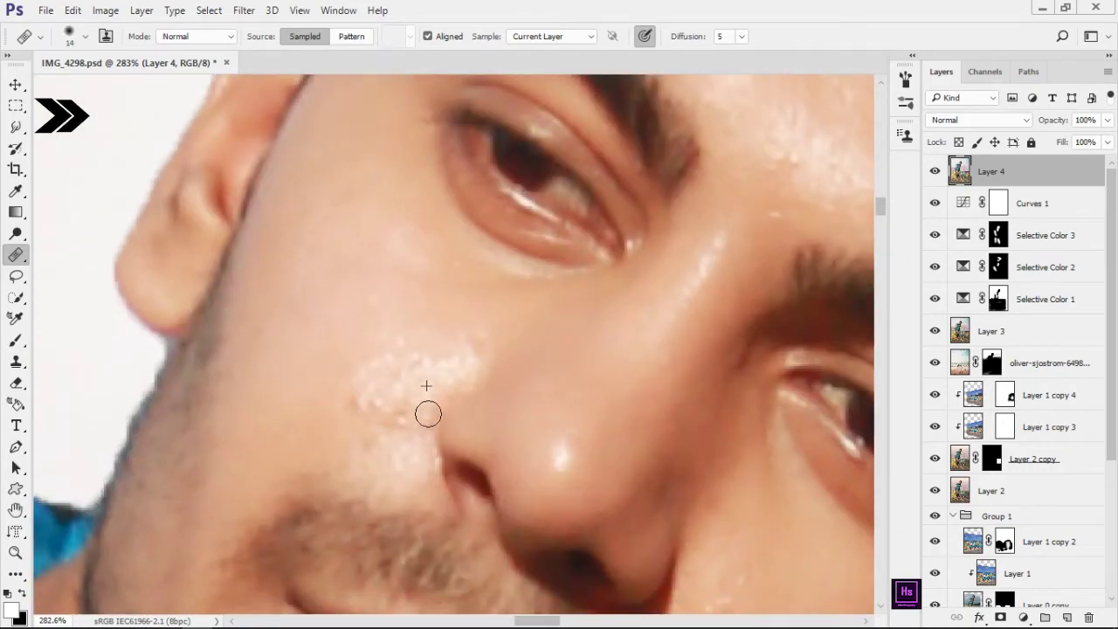
pyautogui.scroll(-3, 425, 357)
pyautogui.hscroll(3, 424, 356)
pyautogui.scroll(-2, 604, 411)
pyautogui.scroll(-2, 603, 367)
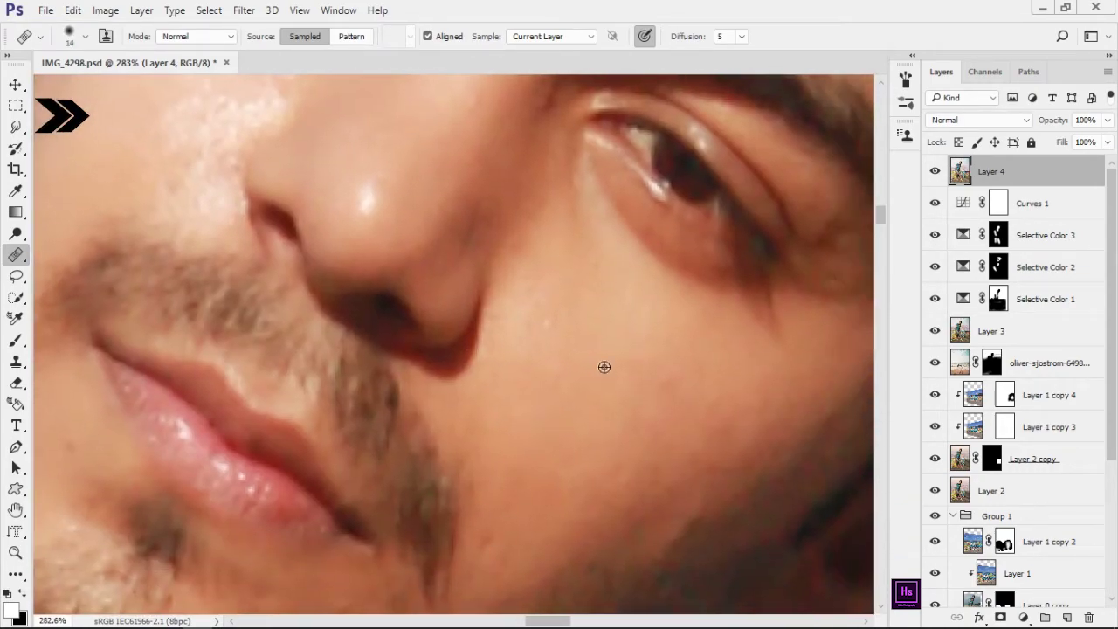
pyautogui.scroll(-1, 513, 477)
pyautogui.scroll(3, 384, 536)
pyautogui.hscroll(-2, 384, 537)
pyautogui.scroll(5, 429, 531)
pyautogui.hscroll(5, 429, 531)
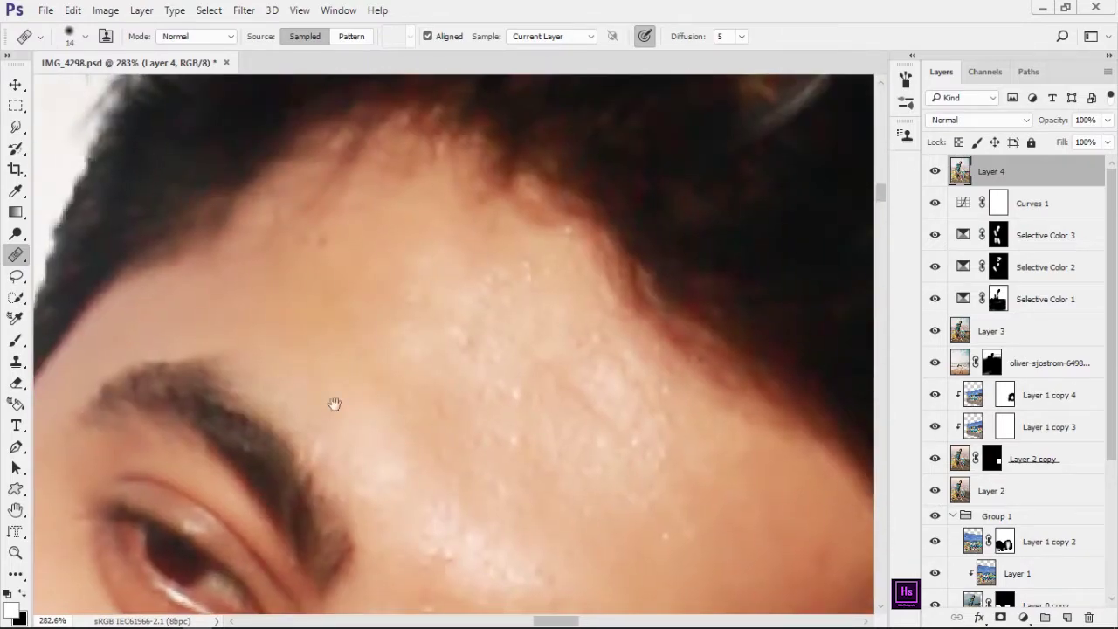
pyautogui.scroll(1, 332, 402)
pyautogui.scroll(-3, 576, 449)
pyautogui.scroll(1, 539, 379)
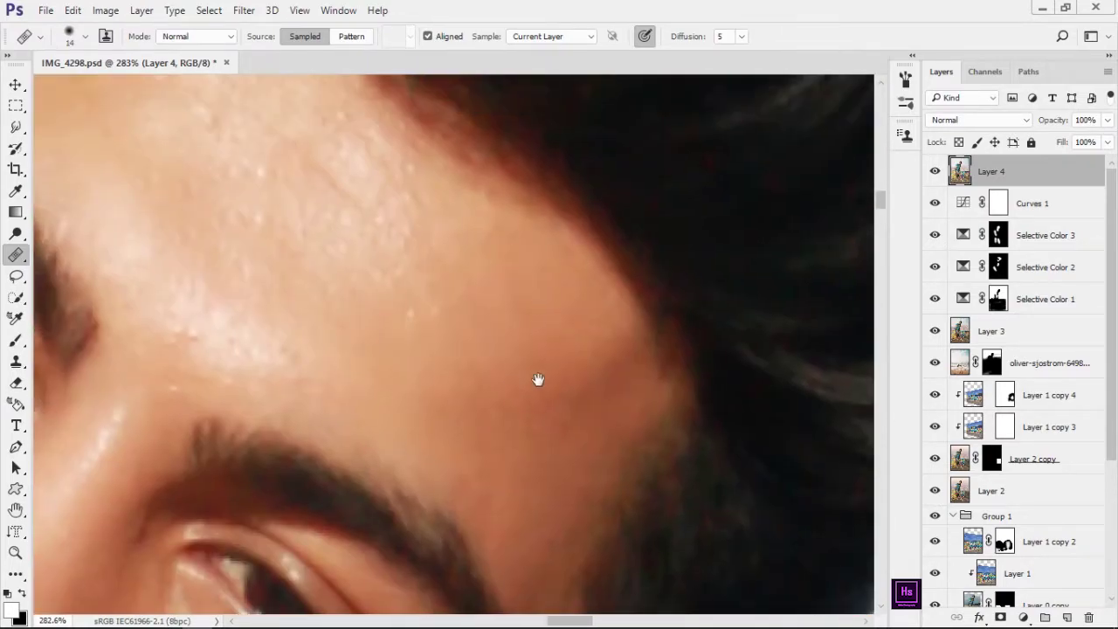
pyautogui.scroll(-5, 427, 454)
pyautogui.scroll(-3, 472, 434)
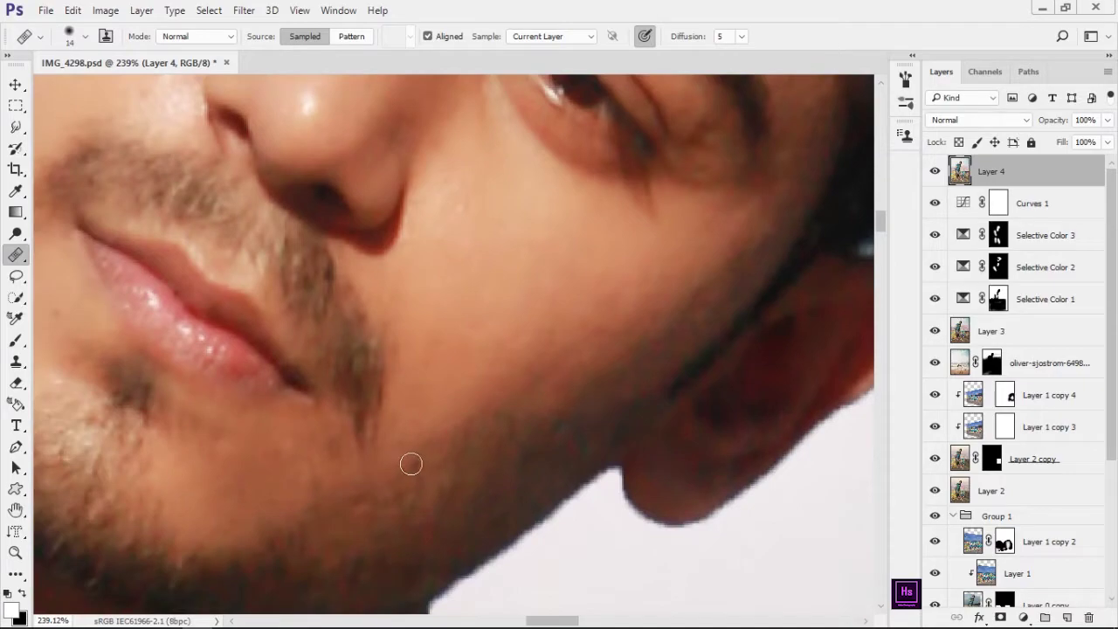
pyautogui.scroll(2, 412, 464)
pyautogui.scroll(2, 496, 349)
pyautogui.scroll(-2, 549, 369)
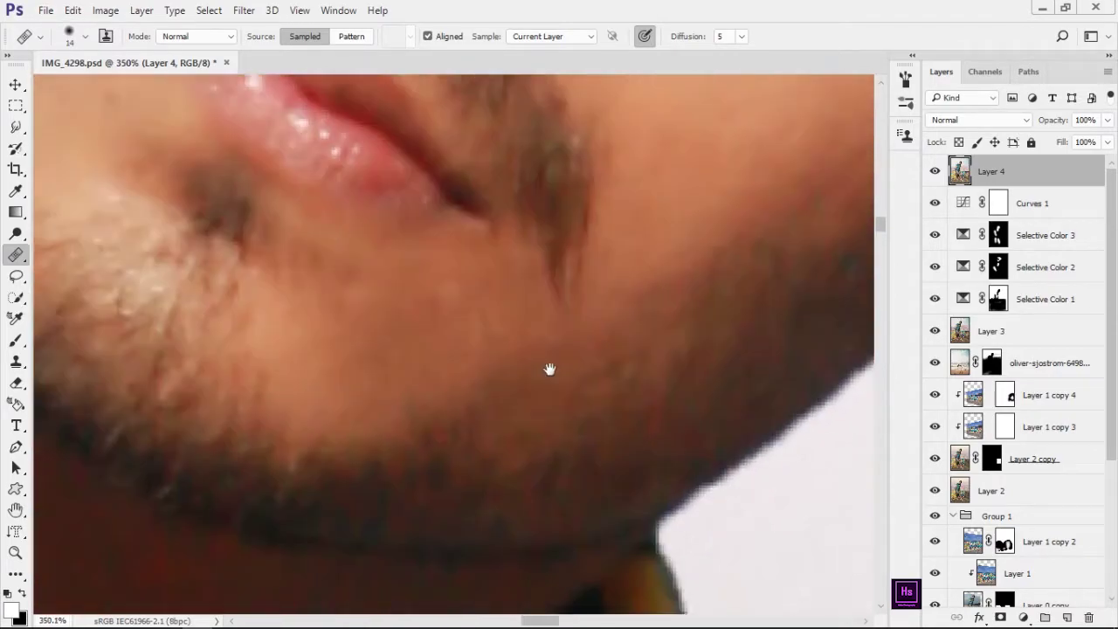
pyautogui.scroll(-5, 489, 467)
pyautogui.scroll(3, 510, 390)
pyautogui.scroll(-5, 510, 390)
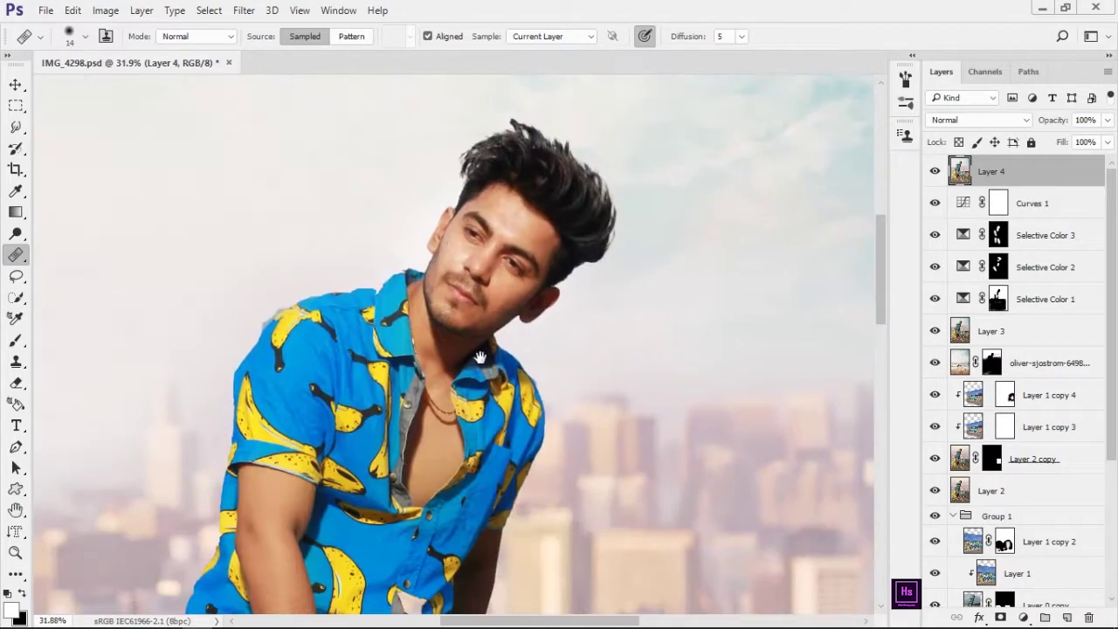
pyautogui.scroll(-3, 437, 366)
pyautogui.scroll(-2, 352, 369)
pyautogui.scroll(-4, 426, 298)
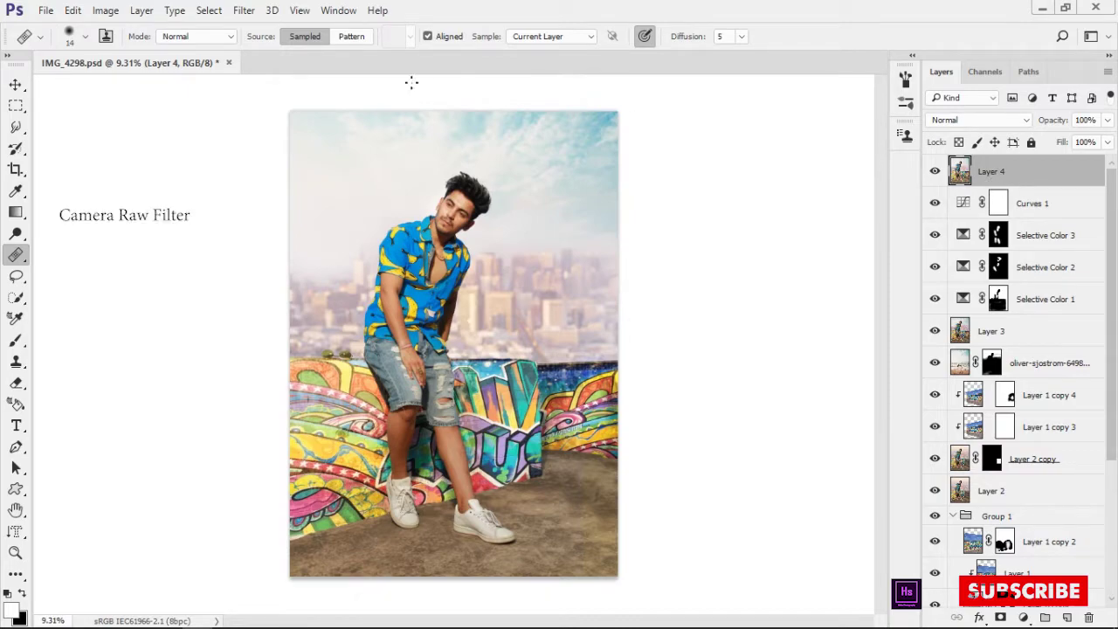
# Step: Open the Camera Raw Filter from the Filter menu on Layer 4
pyautogui.click(207, 10)
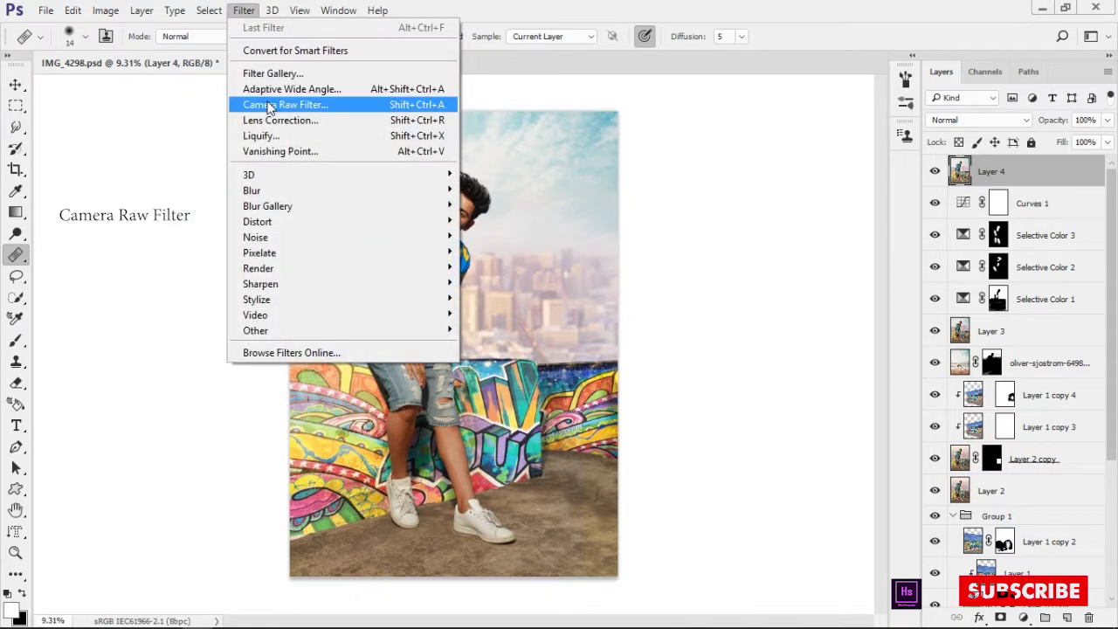
pyautogui.click(289, 98)
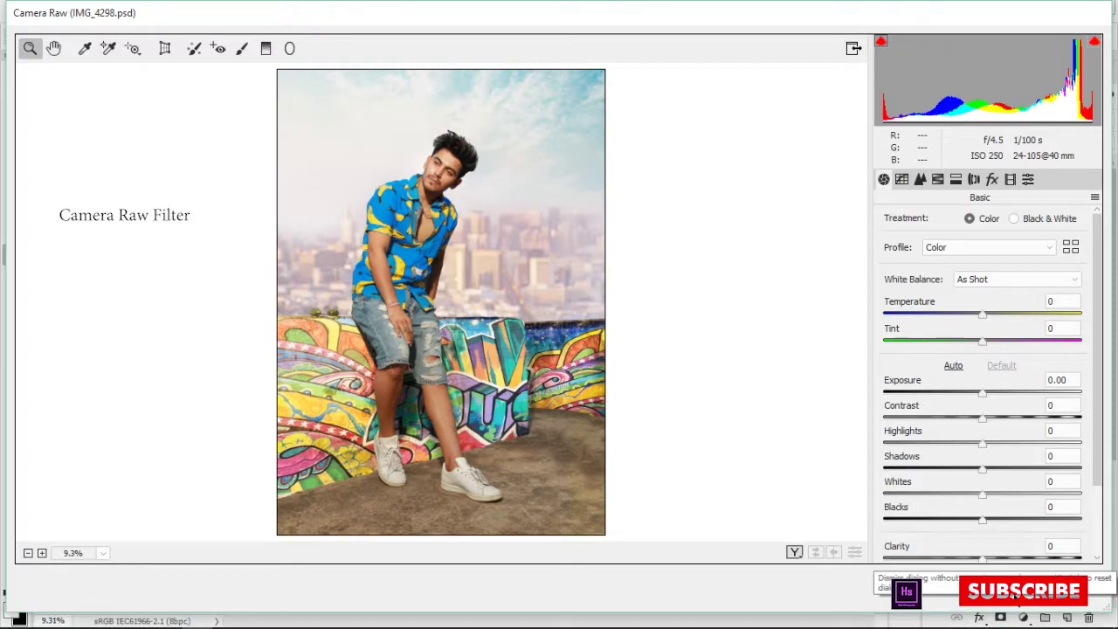